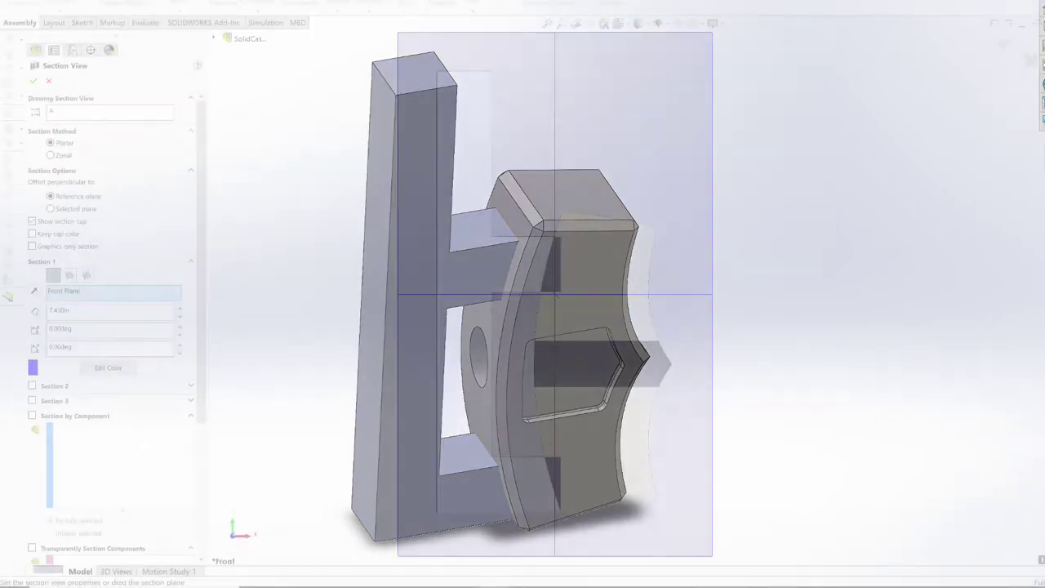
pyautogui.hotkey('ctrl', '1')
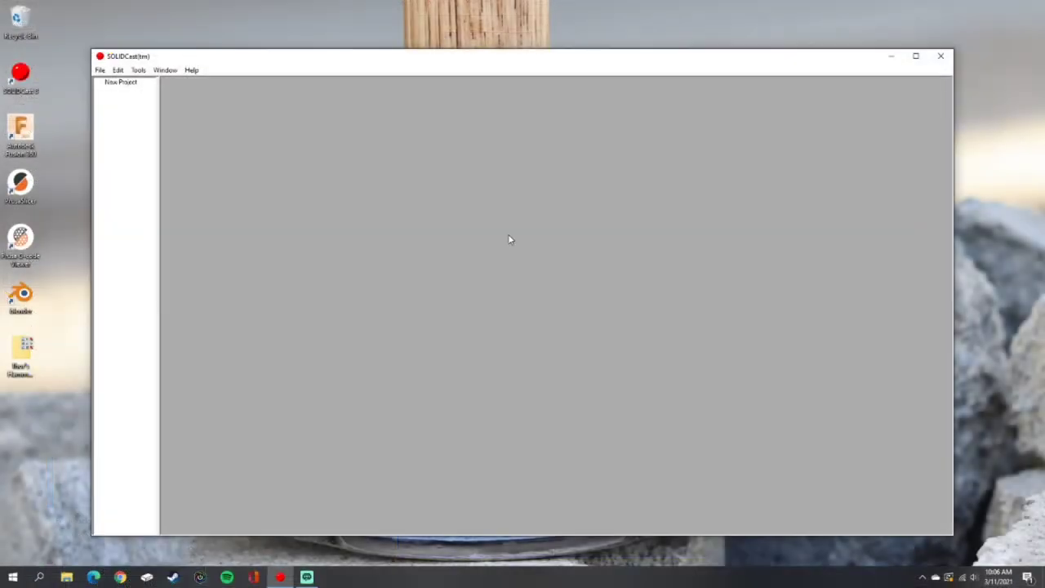
# Create a new model in a project named SolidCast EX Thor's Hammer in the SOLIDCast Projects folder.
pyautogui.click(99, 71)
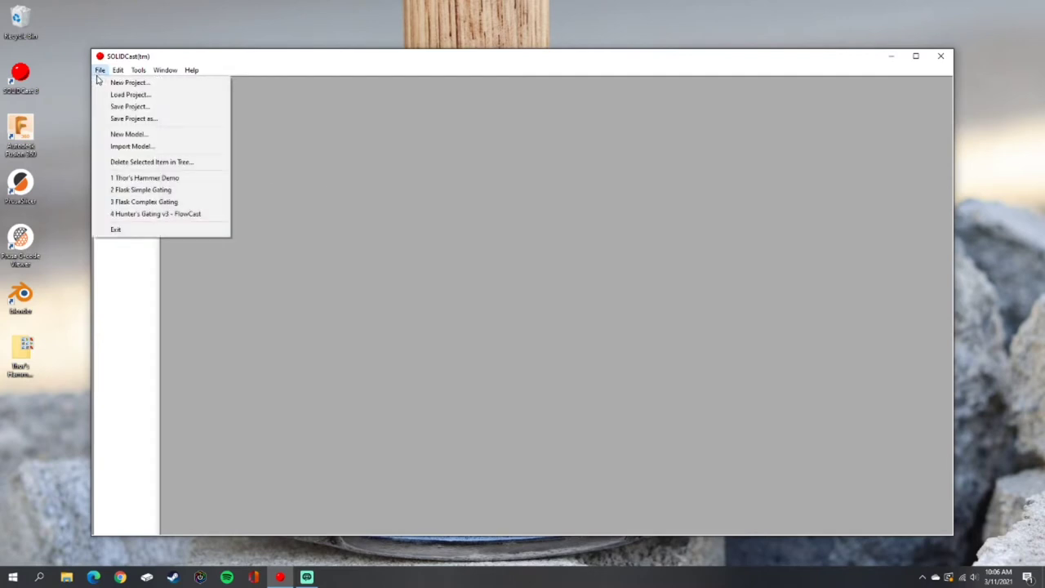
pyautogui.click(123, 136)
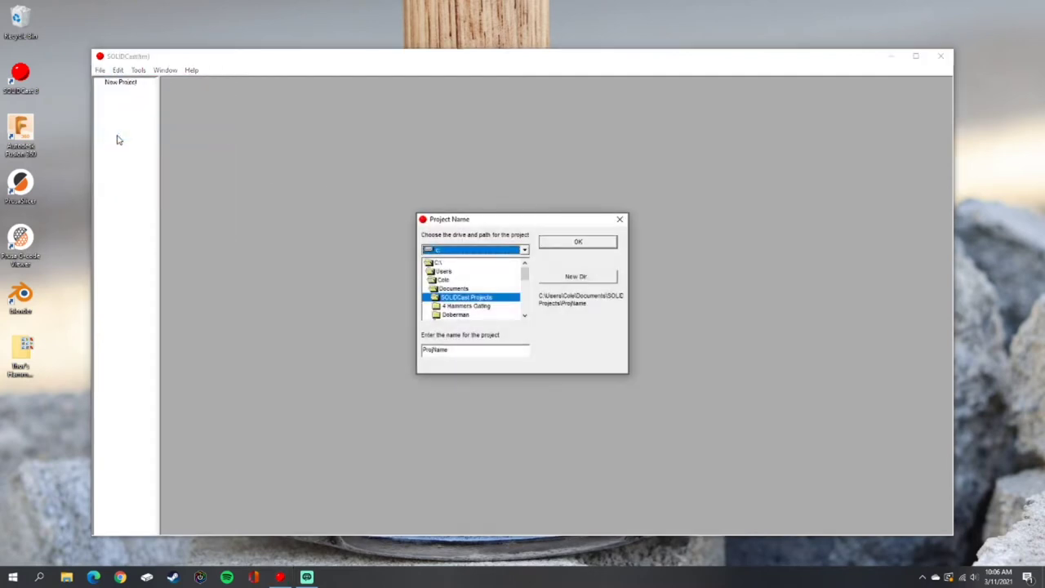
pyautogui.click(455, 349)
pyautogui.moveTo(455, 350); pyautogui.dragTo(421, 352)
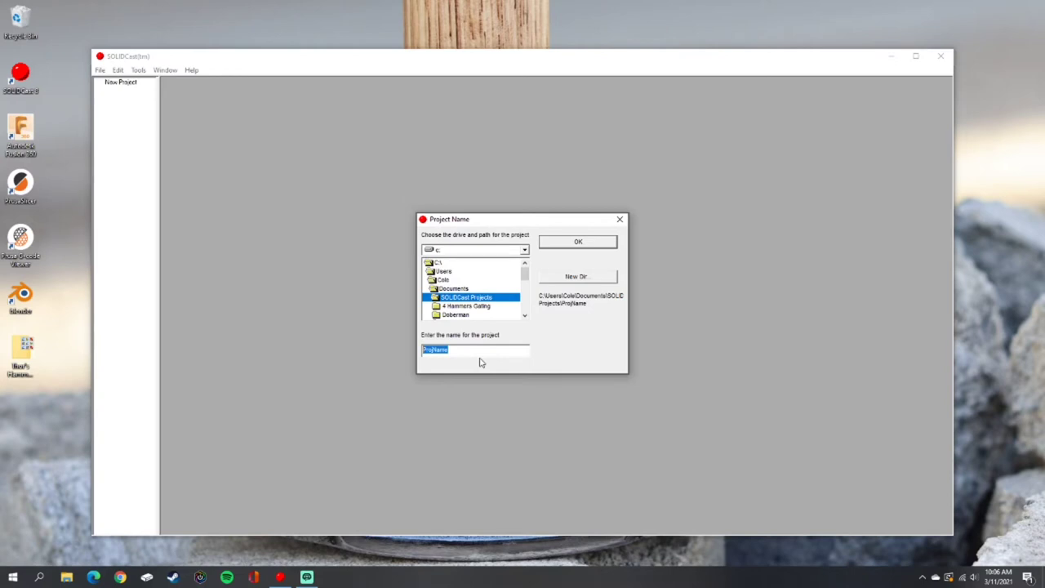
pyautogui.write('SolidCast Ex')
pyautogui.press('BackSpace')
pyautogui.write("X Thor's Hammer")
pyautogui.press('BackSpace')
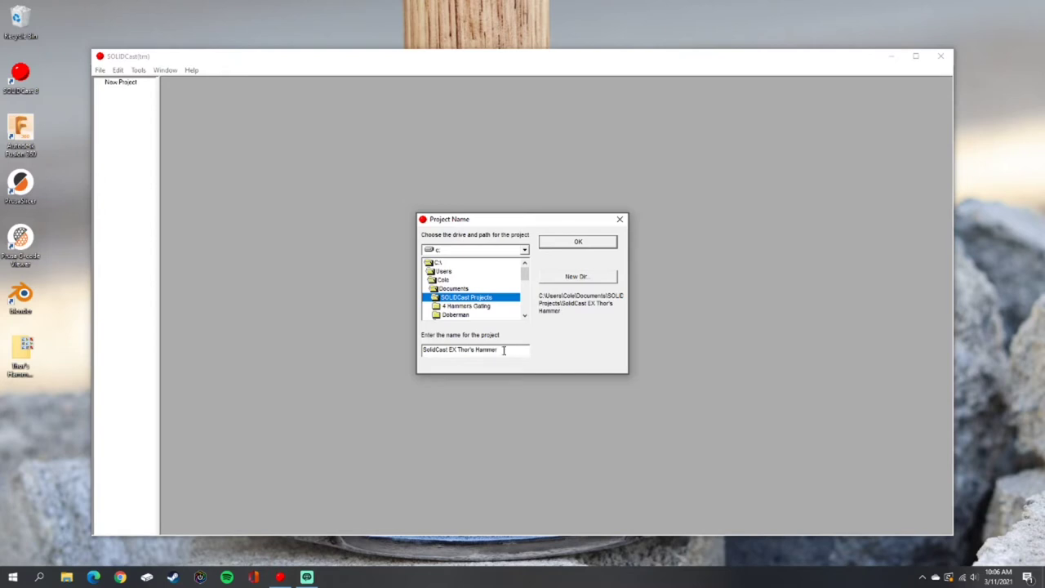
pyautogui.click(578, 244)
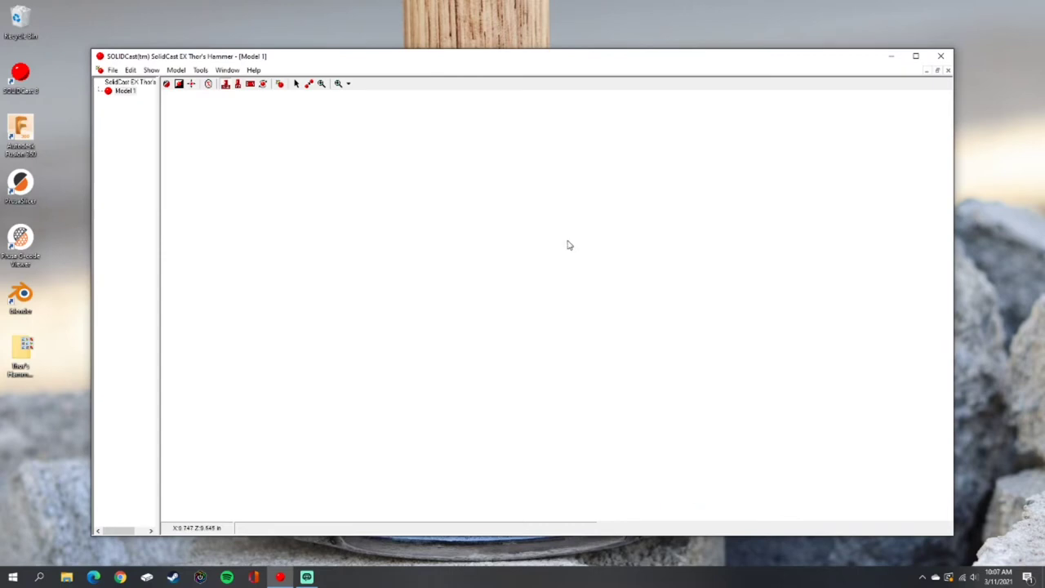
# Add the STL file SolidCast EX Thor's Hammer.STL as a casting material shape with millimetre units.
pyautogui.click(132, 70)
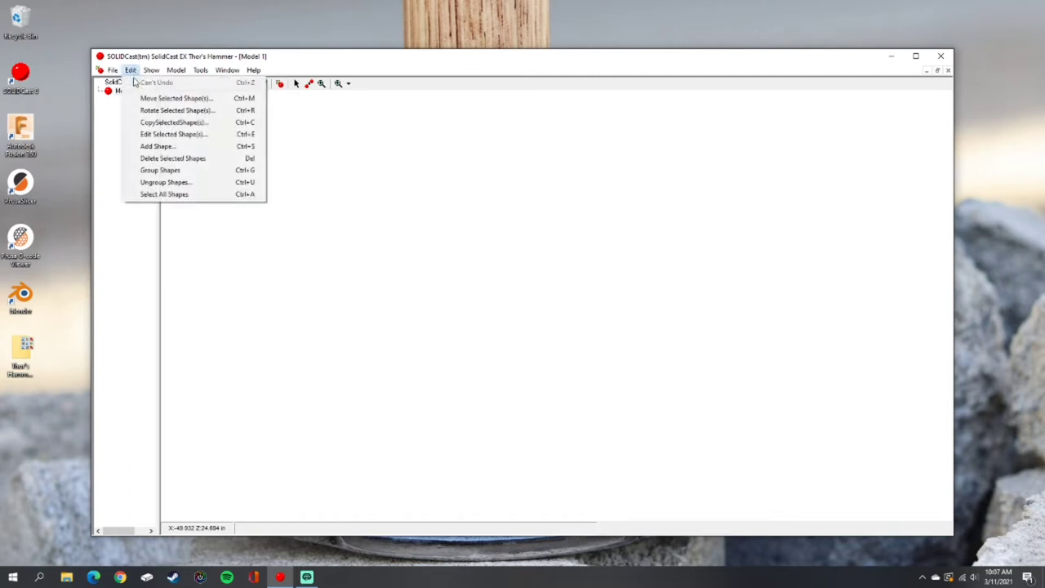
pyautogui.click(156, 146)
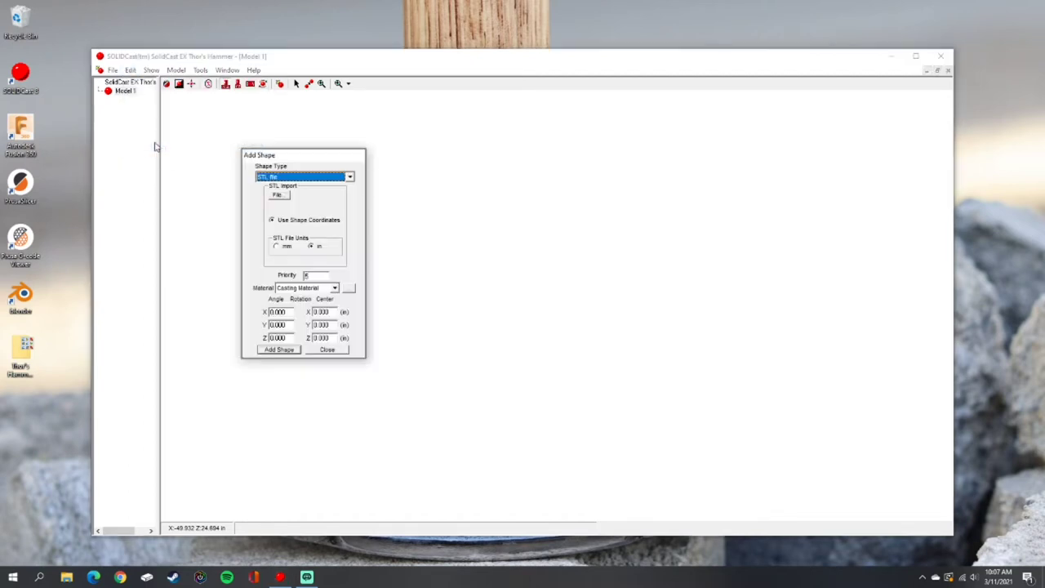
pyautogui.click(277, 248)
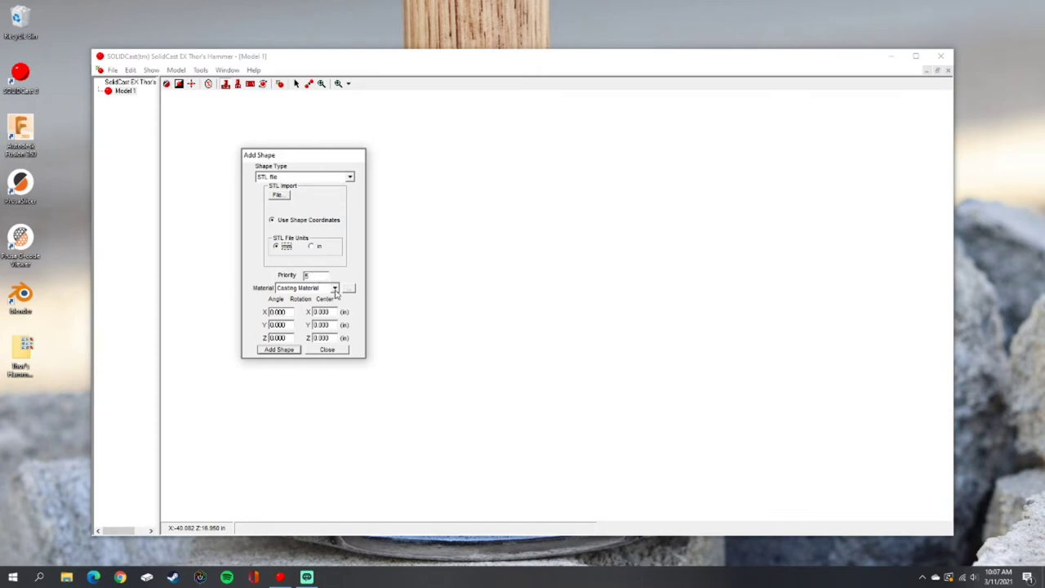
pyautogui.click(278, 196)
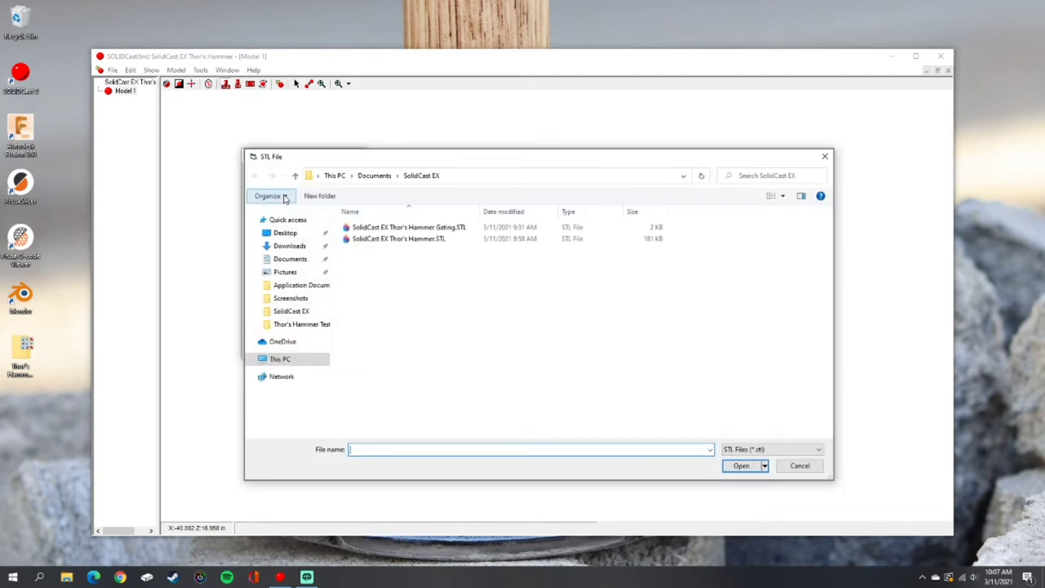
pyautogui.click(398, 240)
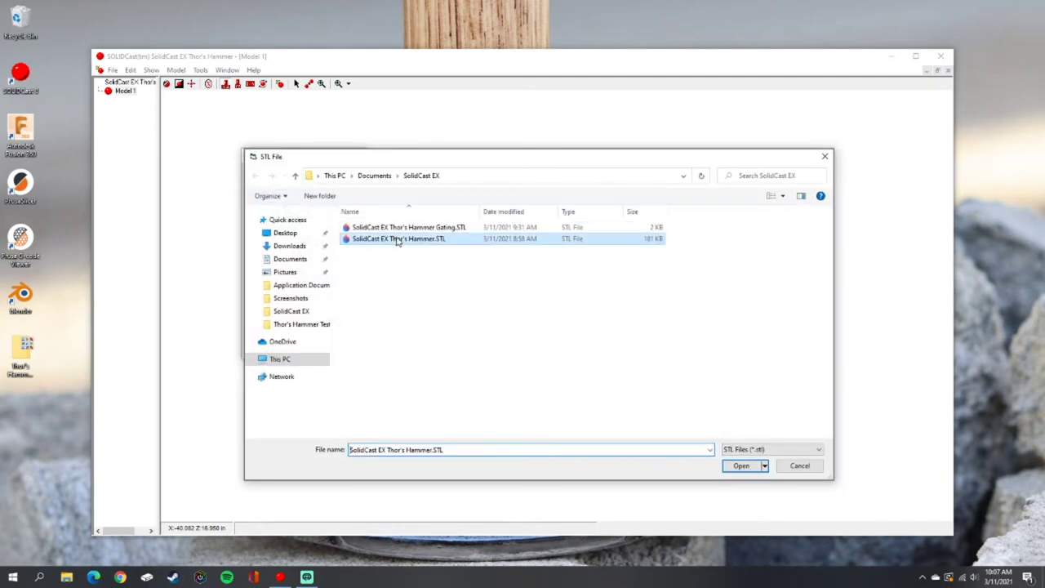
pyautogui.click(741, 466)
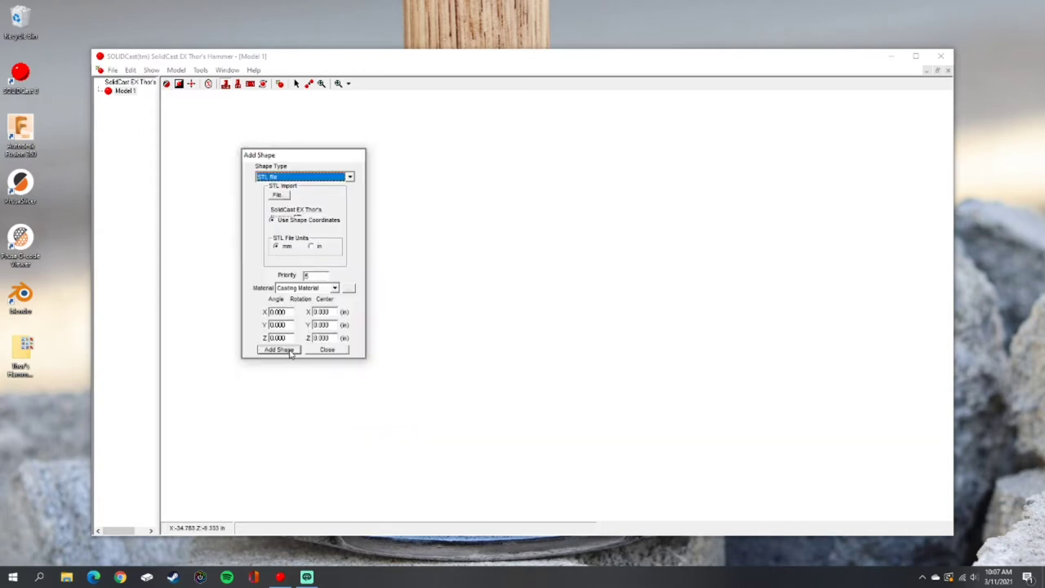
pyautogui.click(278, 350)
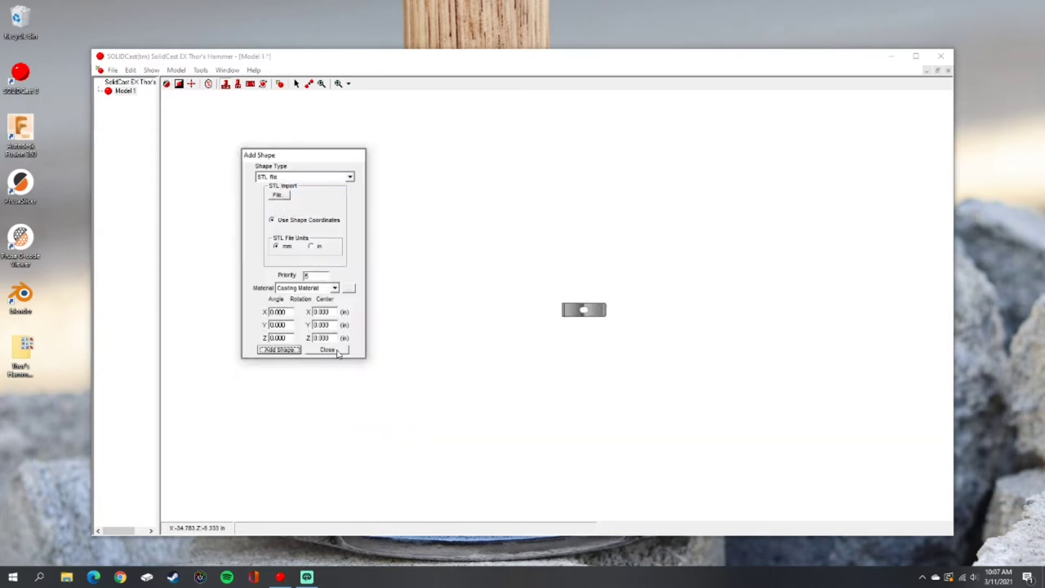
pyautogui.click(328, 350)
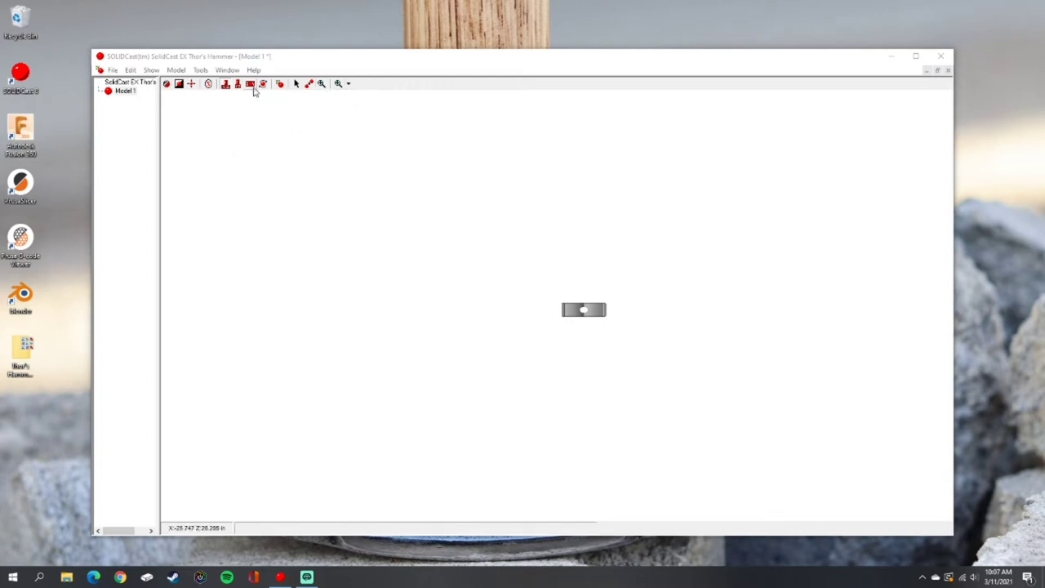
# Examine the imported hammer head at full zoom from the front, side, top and in free isometric rotation.
pyautogui.click(349, 84)
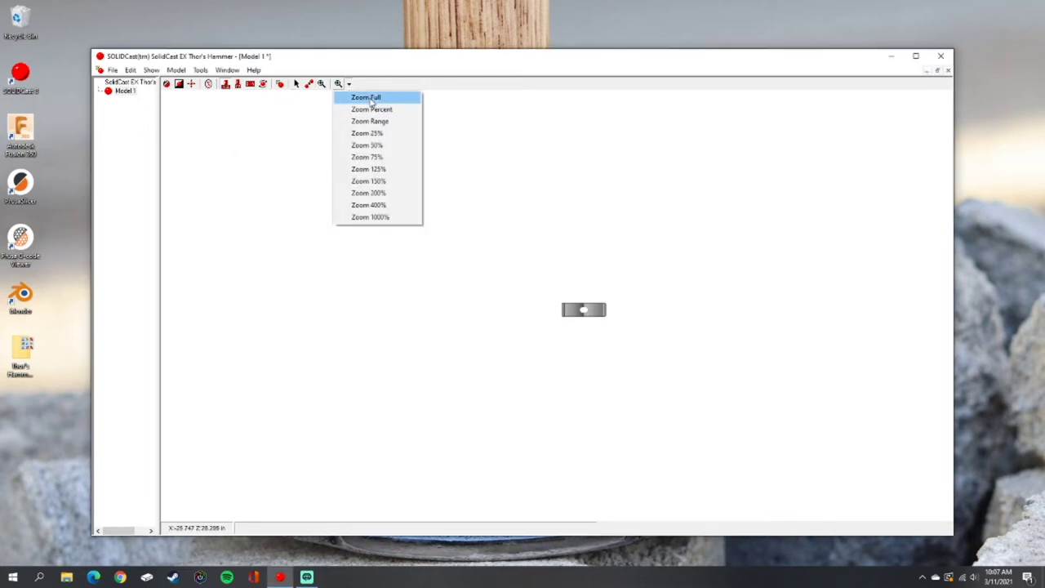
pyautogui.click(365, 97)
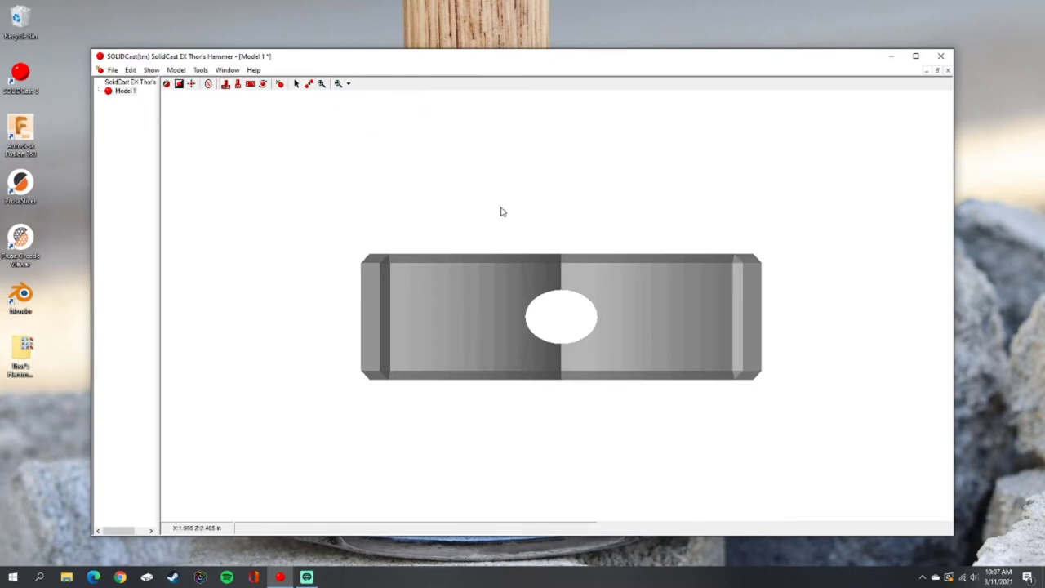
pyautogui.click(263, 84)
pyautogui.moveTo(585, 392); pyautogui.dragTo(590, 149)
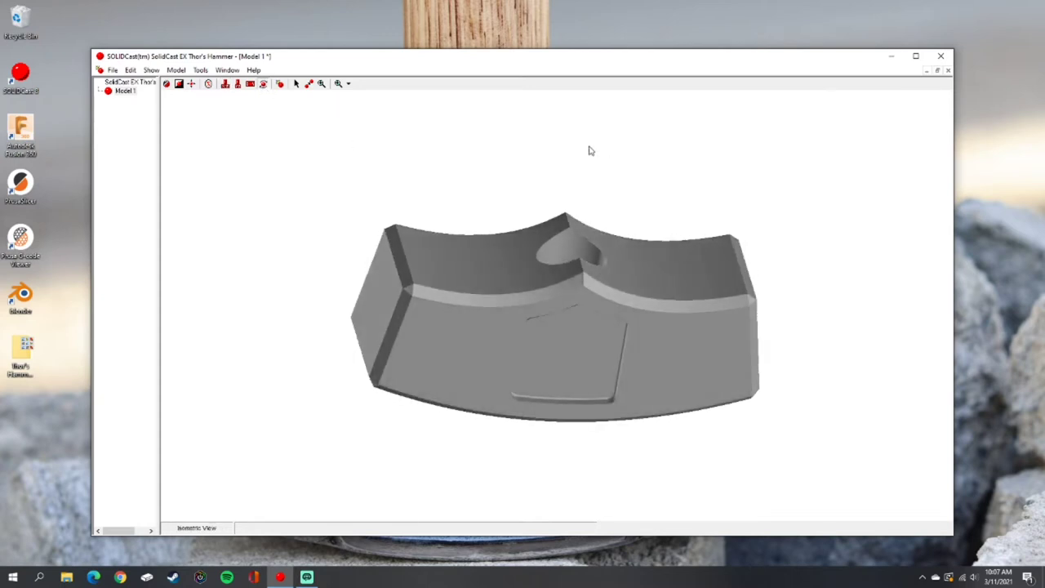
pyautogui.click(227, 85)
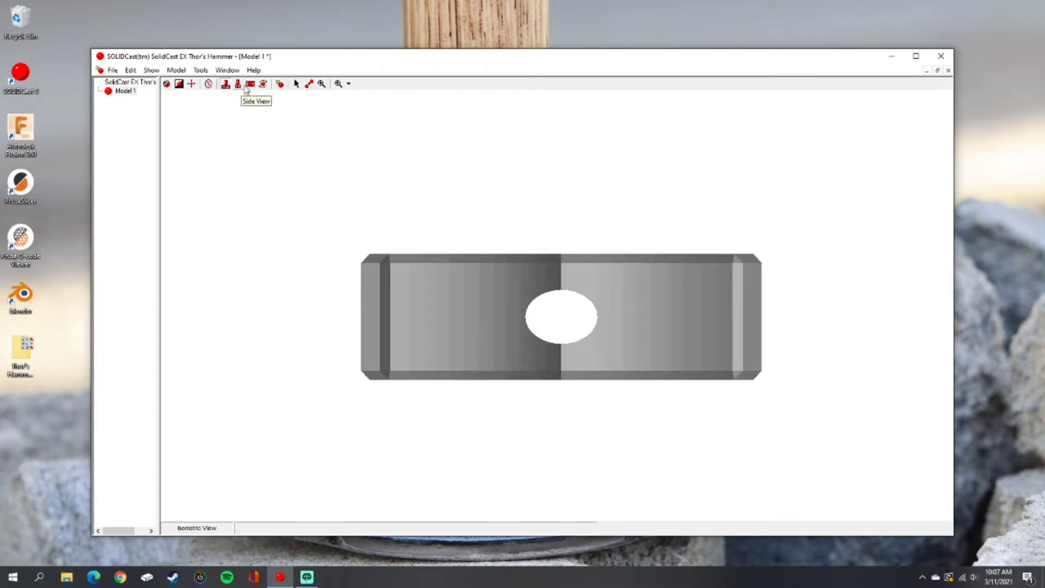
pyautogui.click(238, 85)
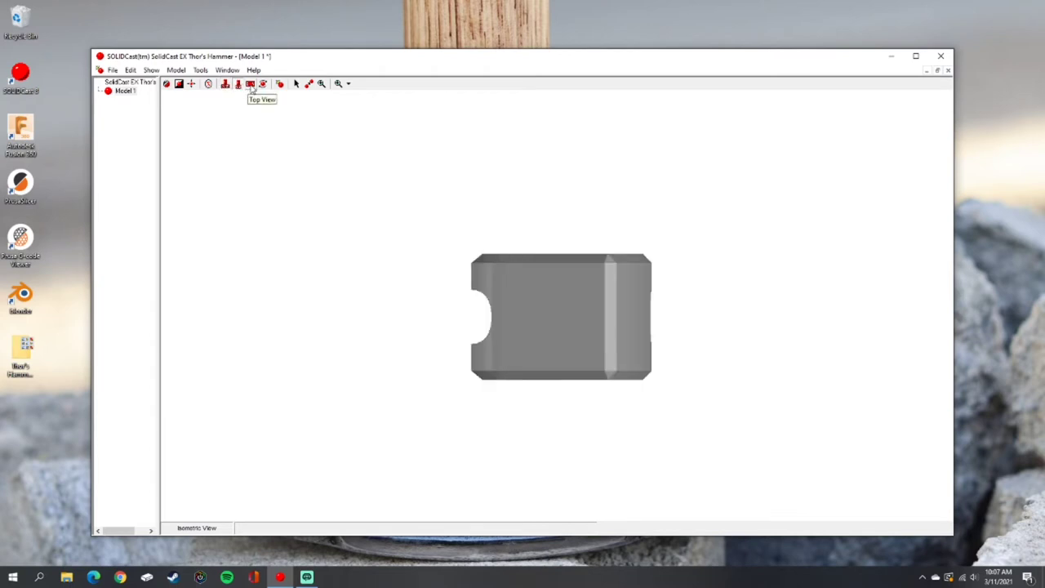
pyautogui.click(251, 85)
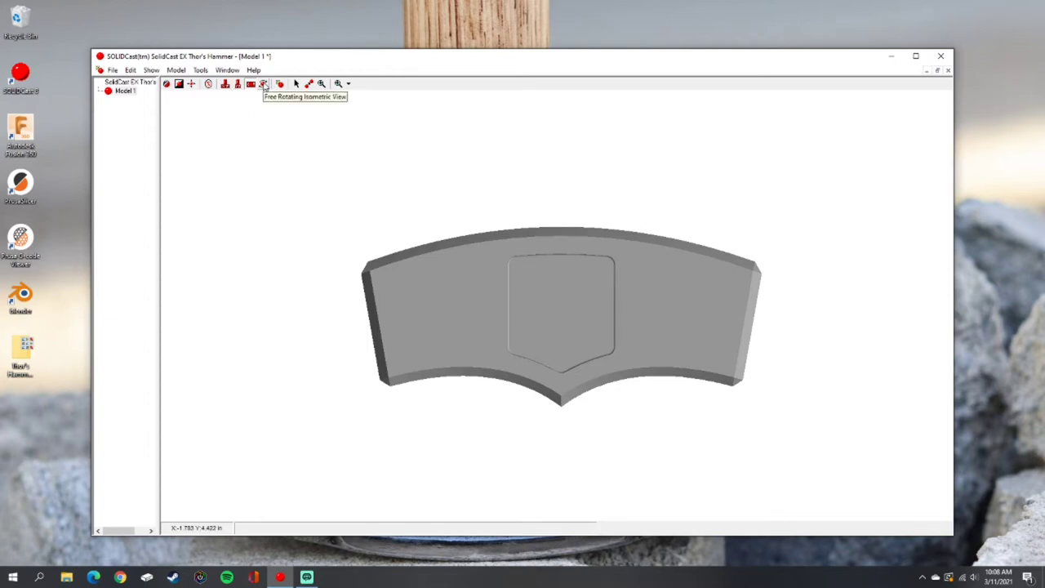
pyautogui.click(265, 87)
pyautogui.moveTo(538, 333); pyautogui.dragTo(544, 159)
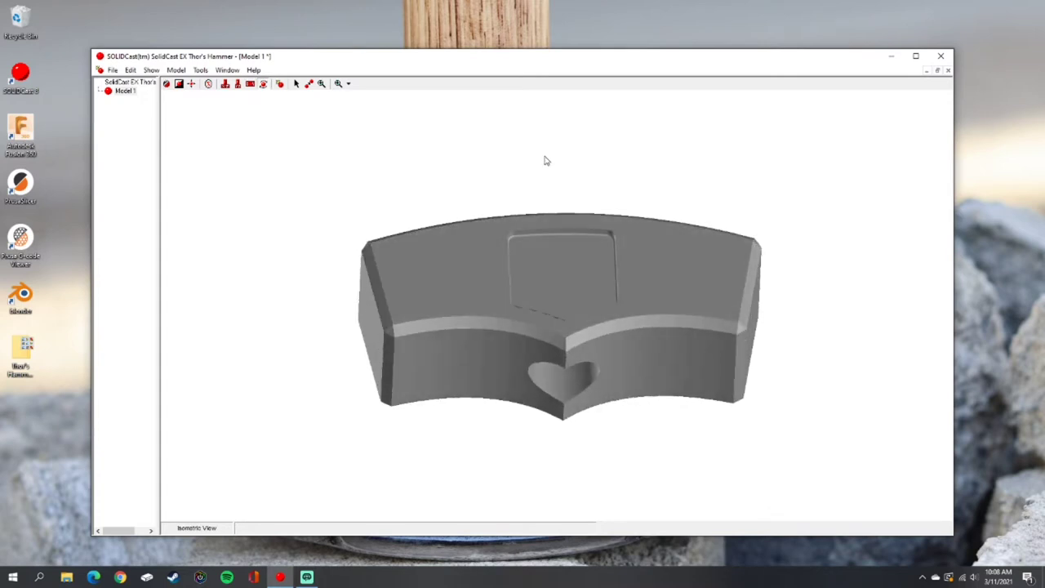
# Rotate the hammer head shape by 90 degrees about X and 90 degrees about Y.
pyautogui.click(297, 85)
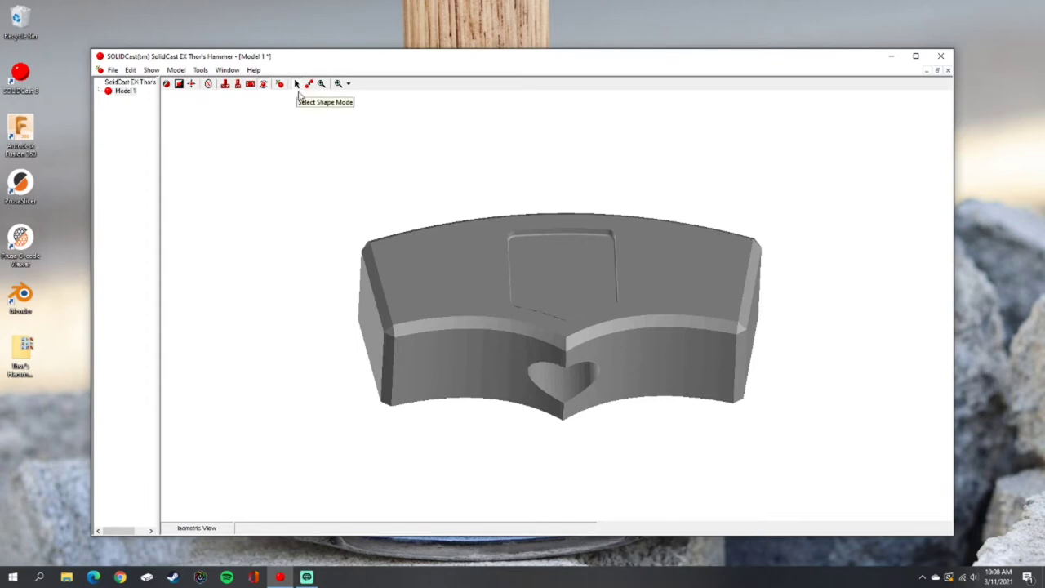
pyautogui.click(490, 282)
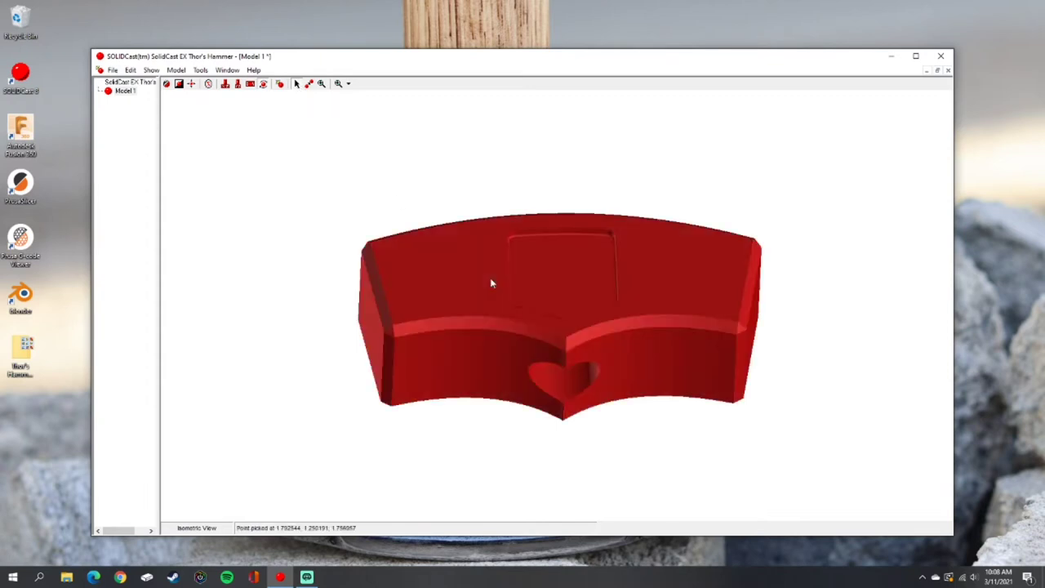
pyautogui.click(131, 71)
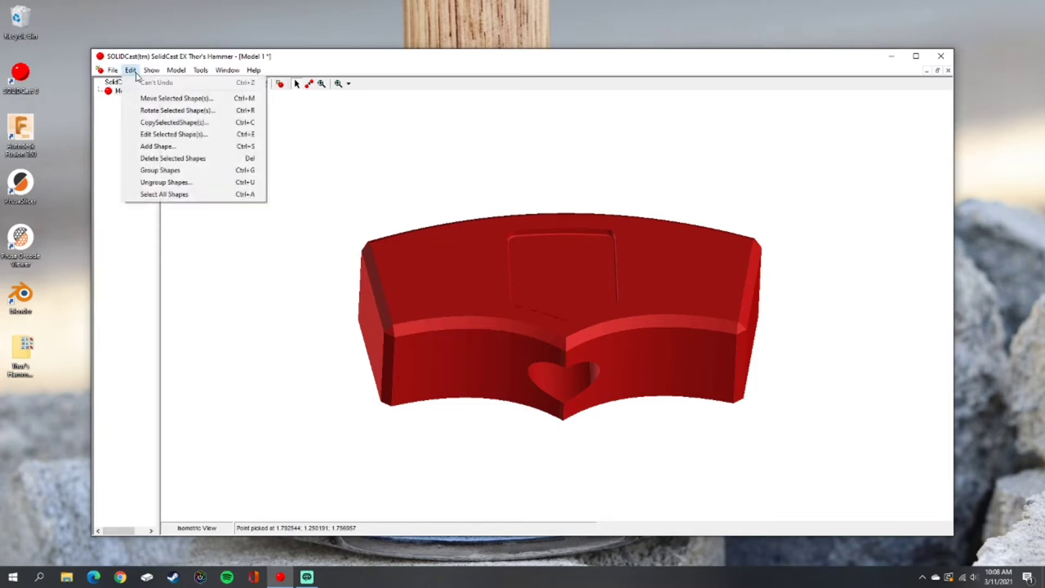
pyautogui.click(217, 110)
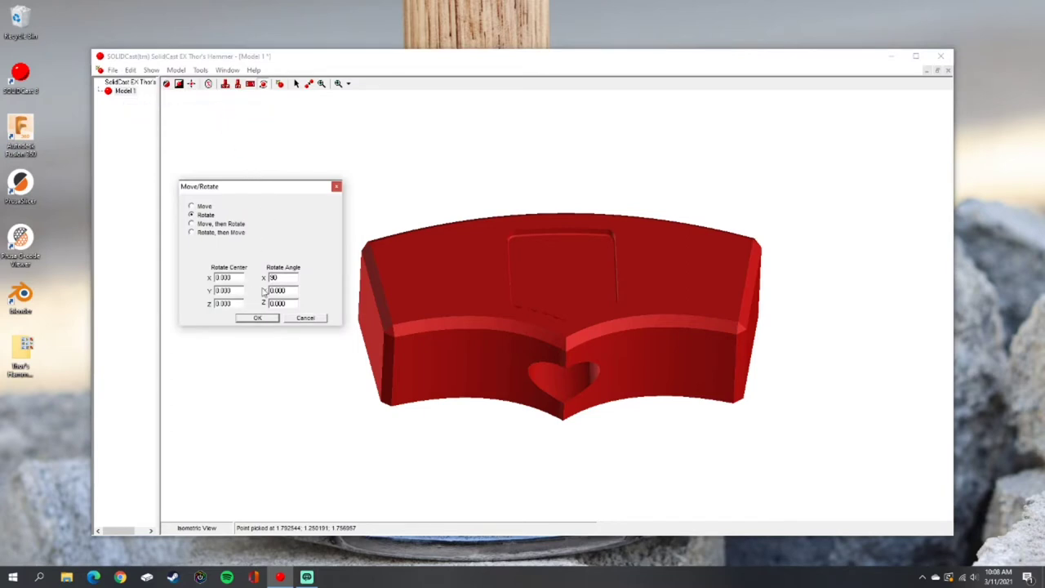
pyautogui.moveTo(291, 290); pyautogui.dragTo(264, 290)
pyautogui.write('90')
pyautogui.click(258, 319)
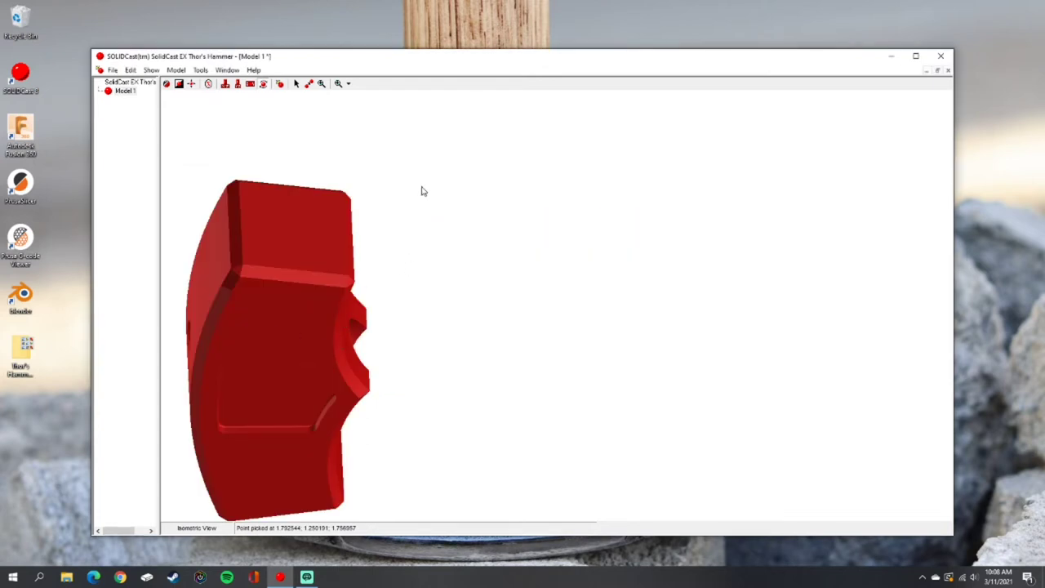
pyautogui.click(349, 83)
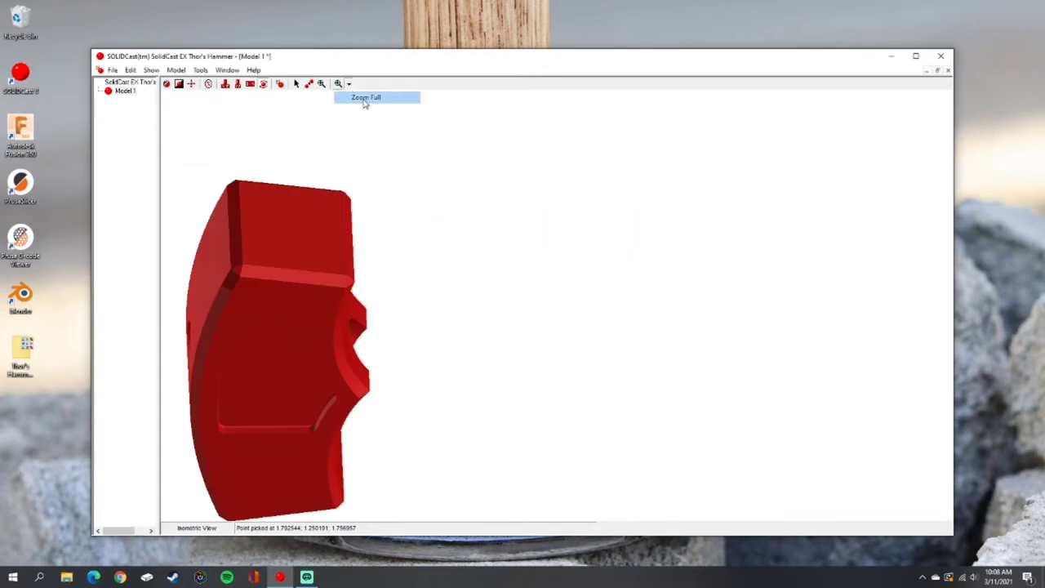
pyautogui.click(365, 98)
pyautogui.click(349, 83)
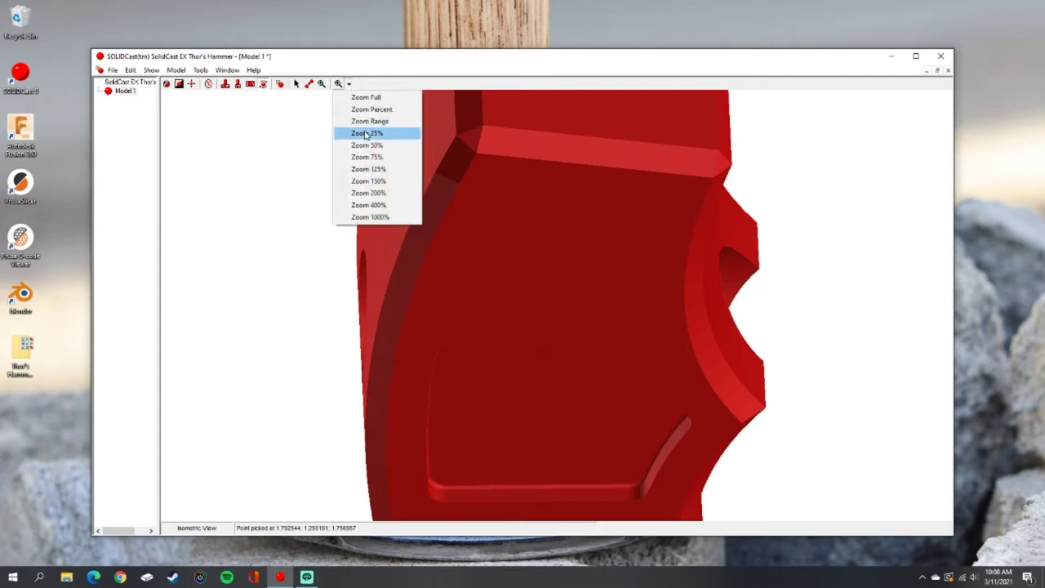
pyautogui.click(368, 145)
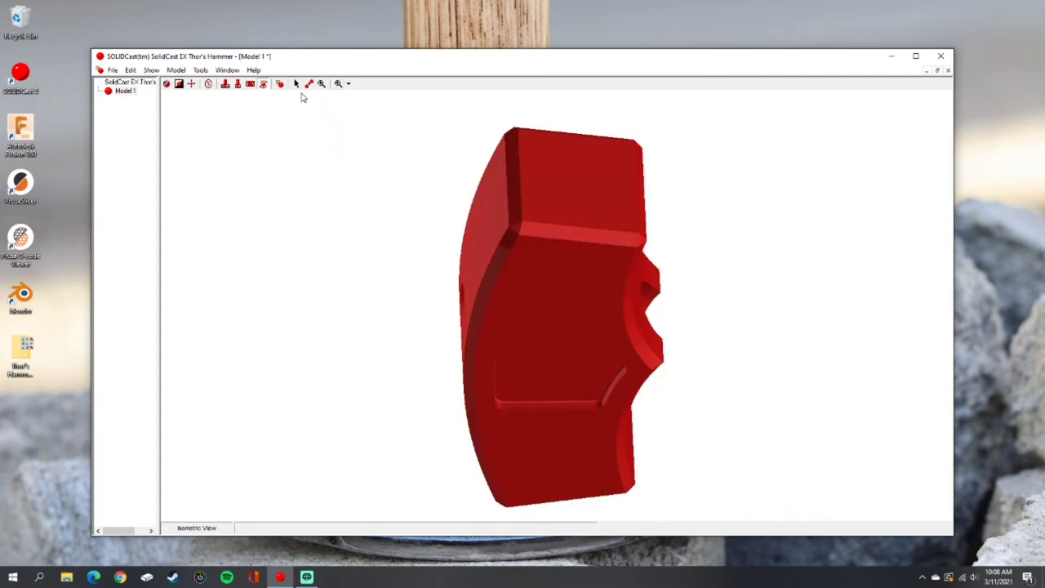
# Add the STL file SolidCast EX Thor's Hammer Gating.STL as a riser material shape with millimetre units and priority 6.
pyautogui.click(130, 70)
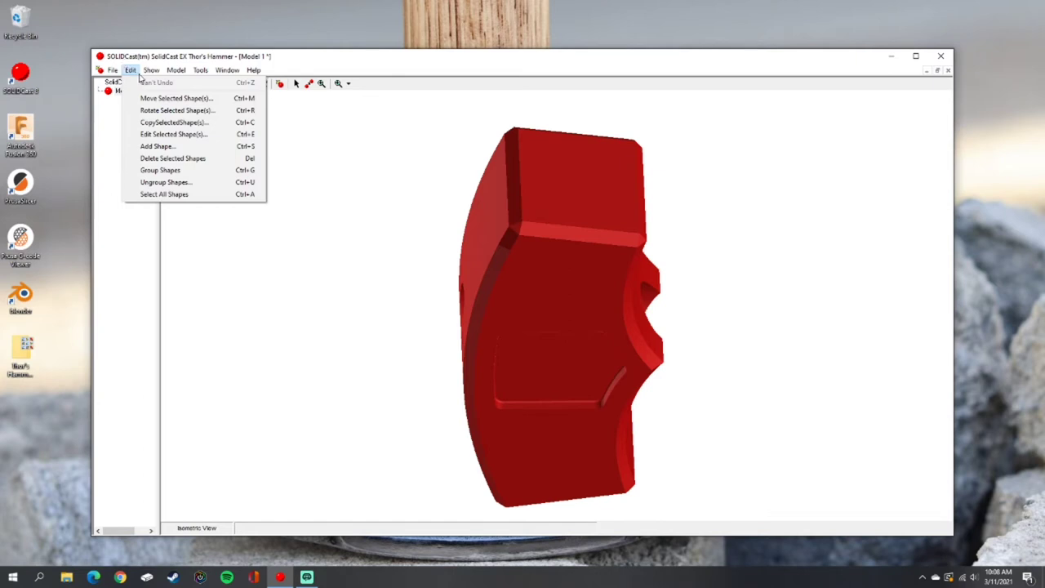
pyautogui.click(201, 153)
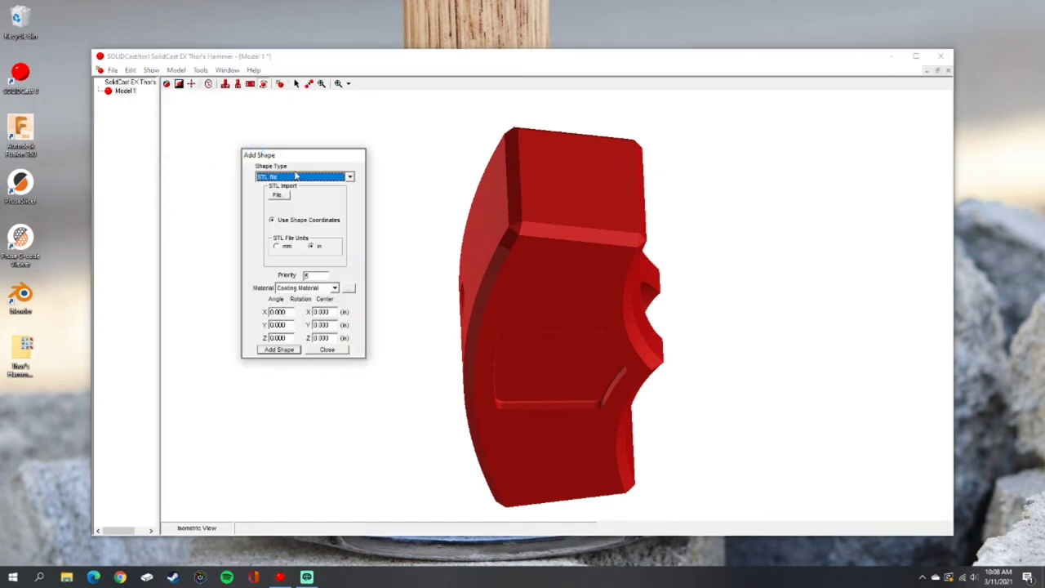
pyautogui.click(284, 248)
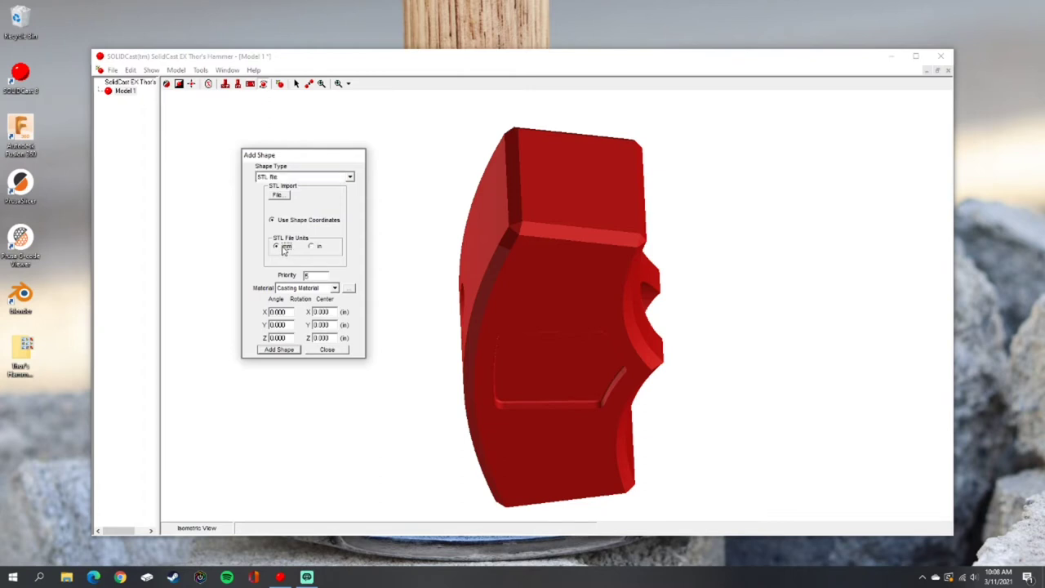
pyautogui.doubleClick(326, 277)
pyautogui.click(335, 288)
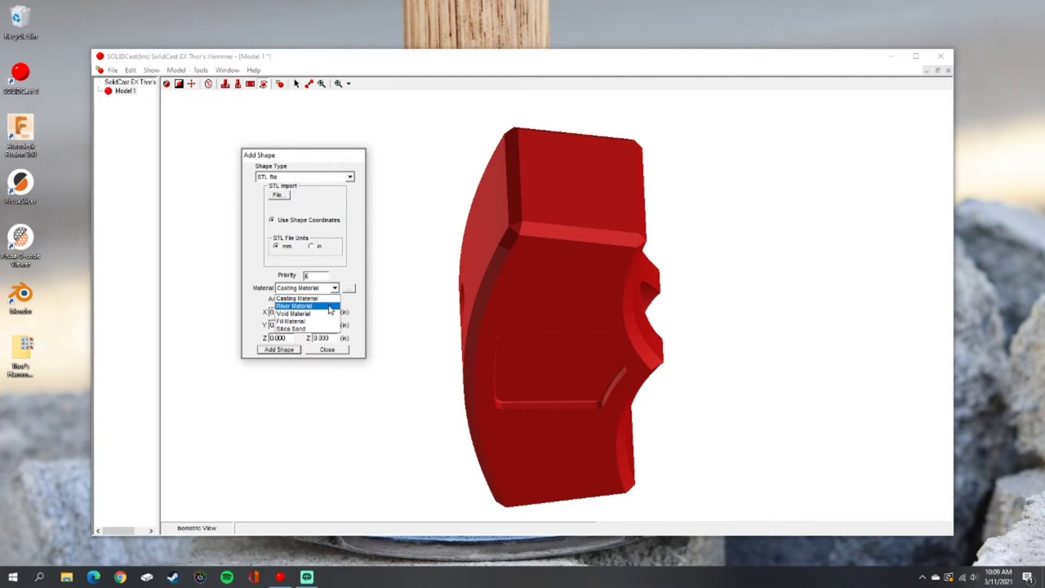
pyautogui.click(330, 307)
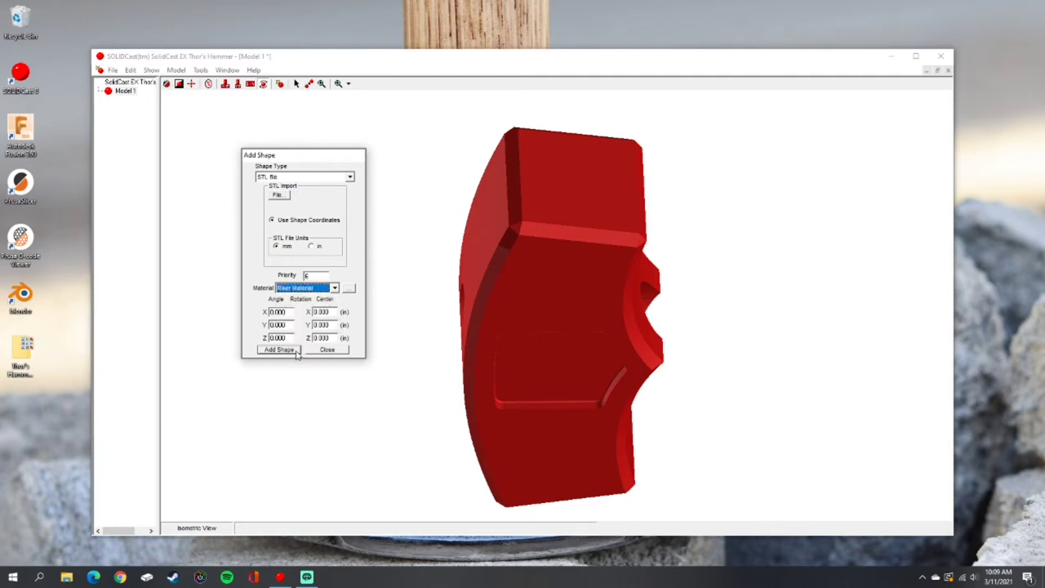
pyautogui.click(297, 352)
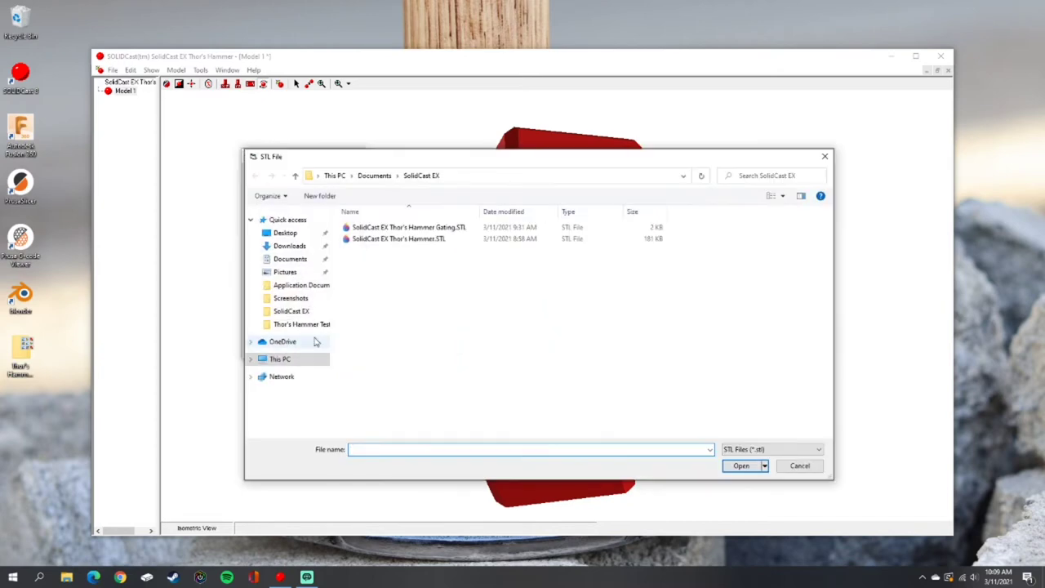
pyautogui.click(438, 229)
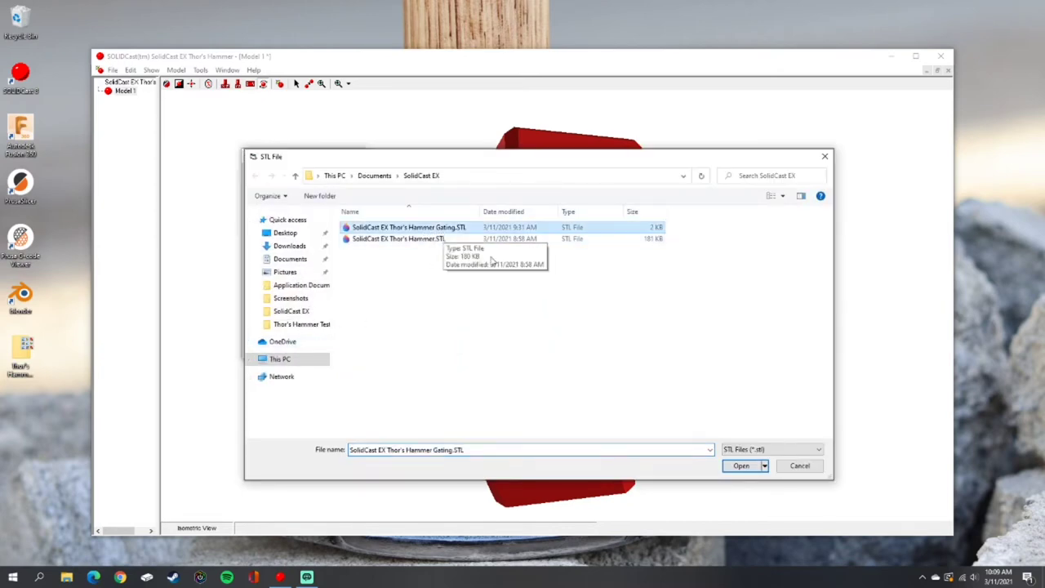
pyautogui.click(741, 466)
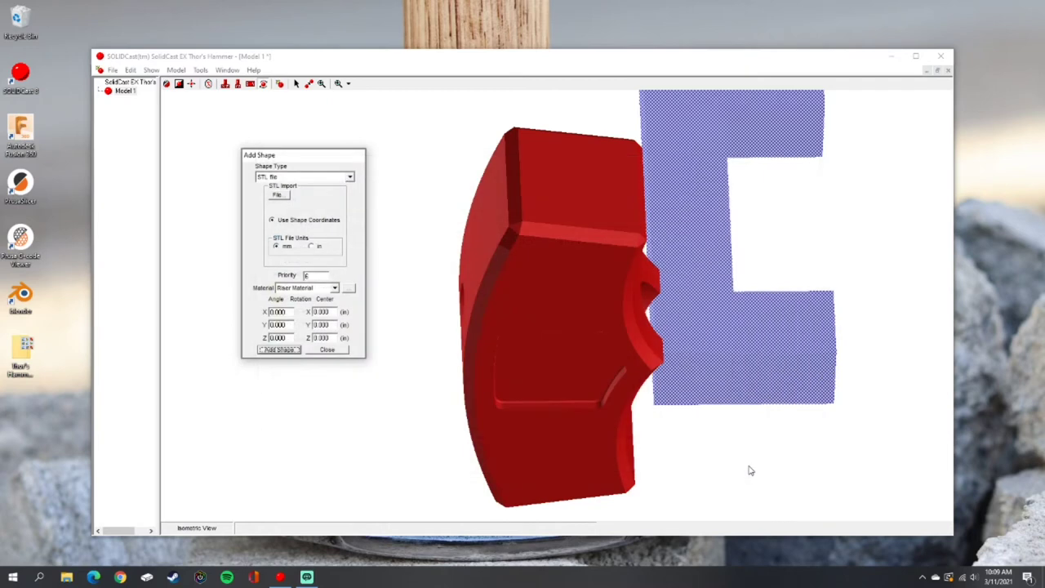
pyautogui.click(332, 352)
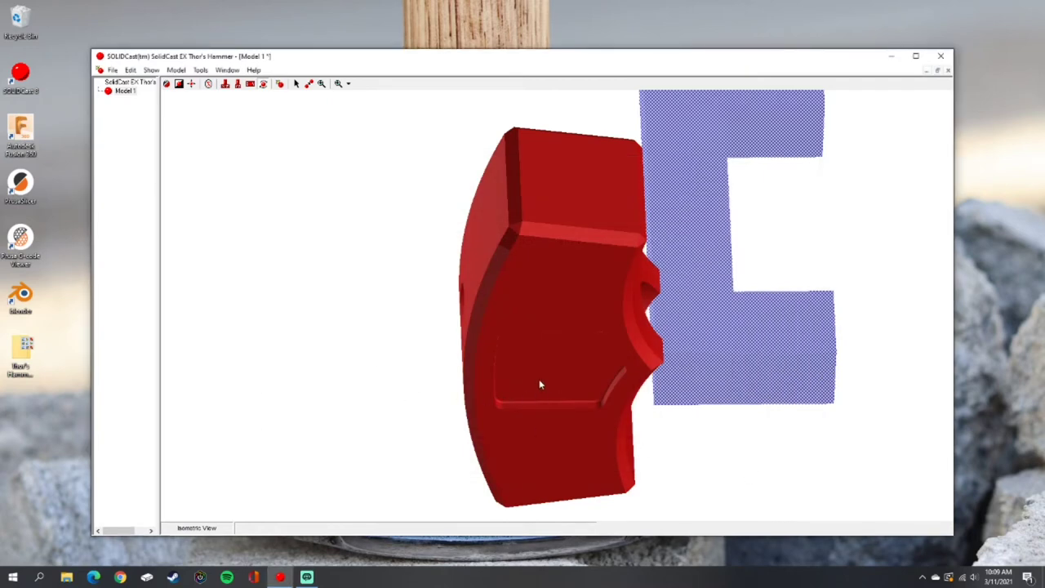
# Rotate the gating shape by 90 degrees about X, with the Y and Z rotation angles at 0.
pyautogui.click(346, 84)
pyautogui.click(359, 96)
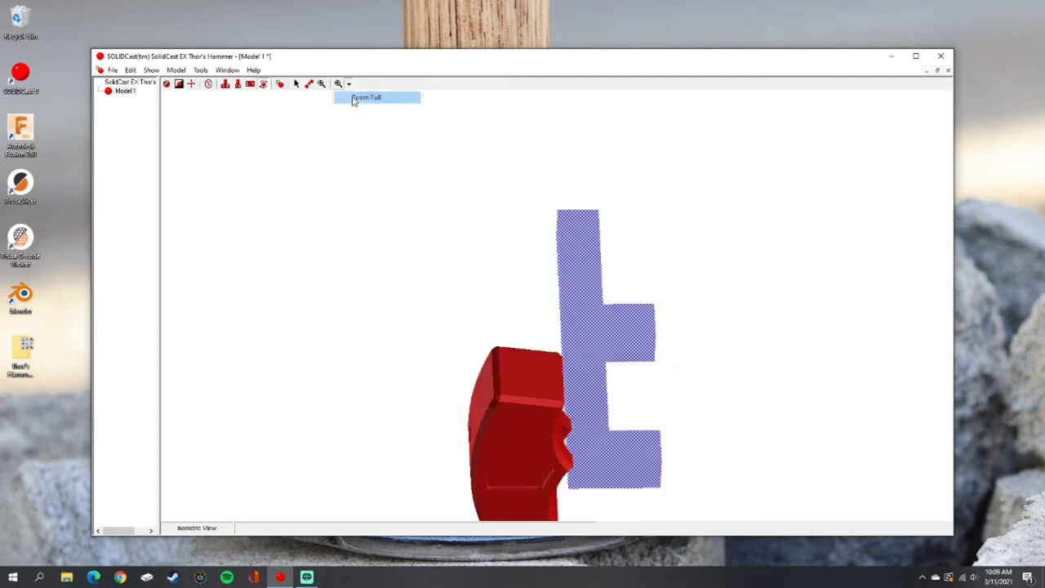
pyautogui.moveTo(574, 406); pyautogui.dragTo(523, 283)
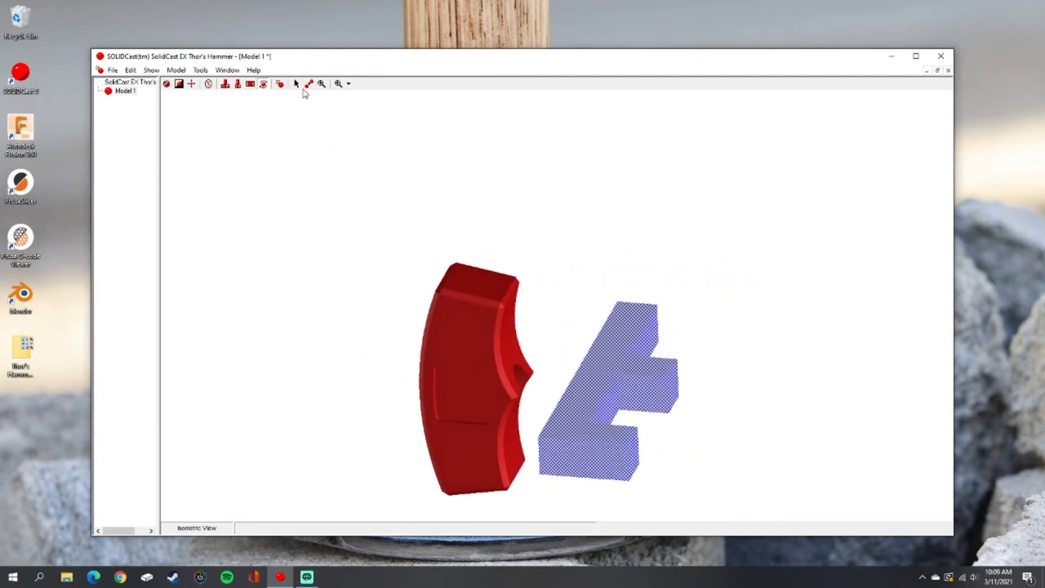
pyautogui.click(609, 359)
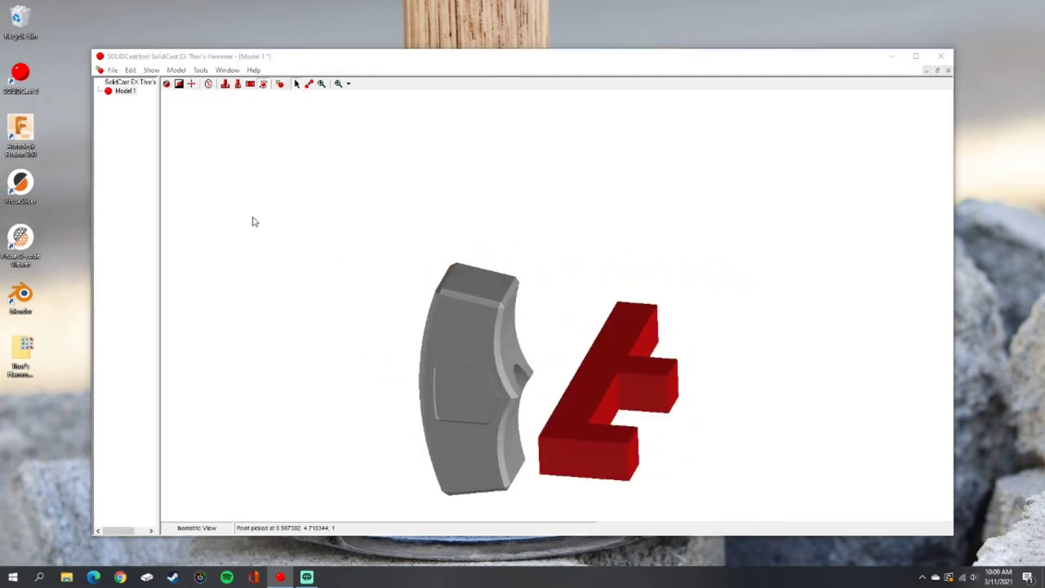
pyautogui.click(132, 71)
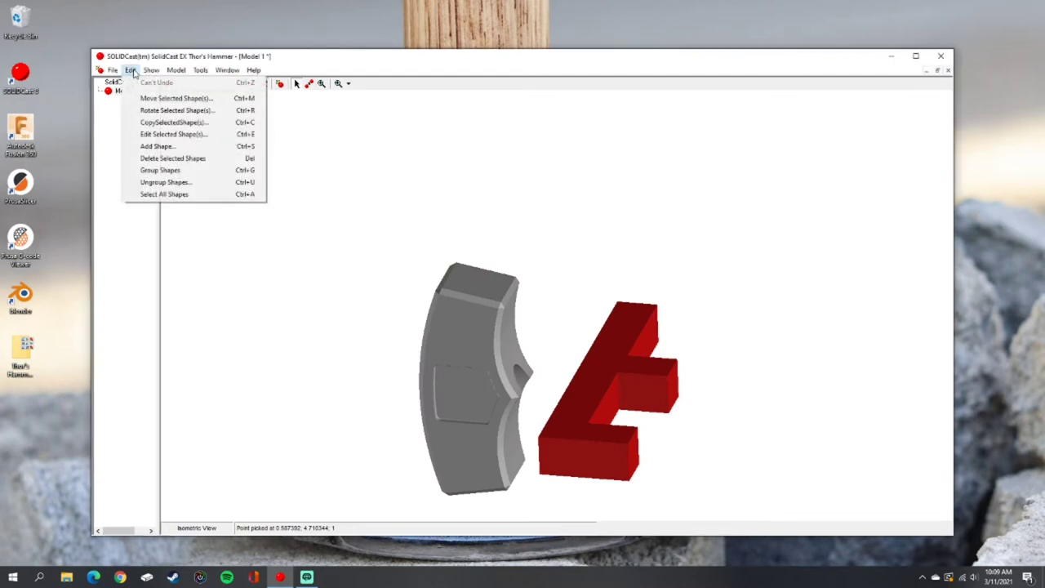
pyautogui.click(226, 112)
pyautogui.doubleClick(286, 291)
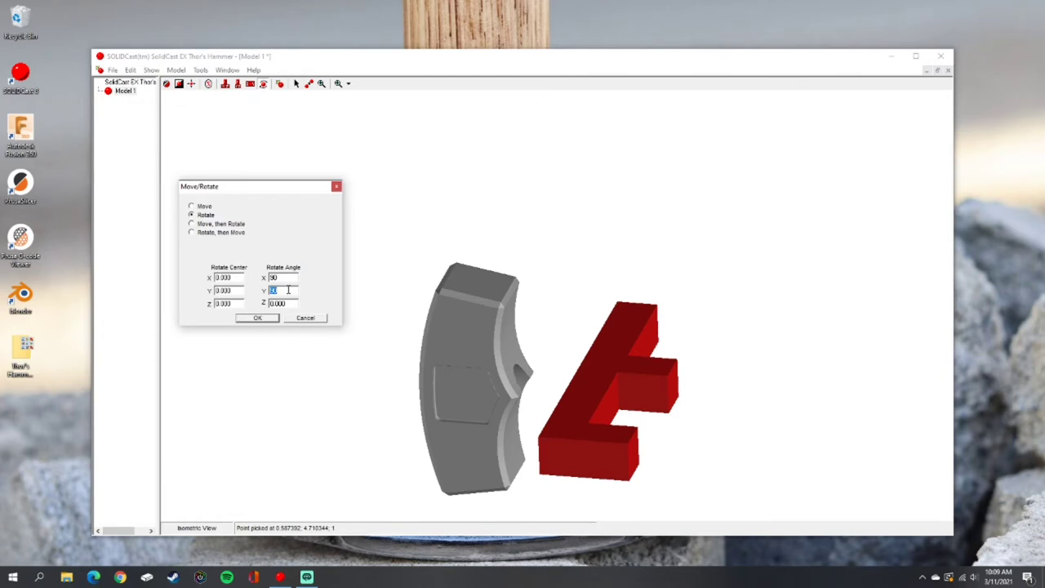
pyautogui.hotkey('ctrl', 'z')
pyautogui.click(258, 318)
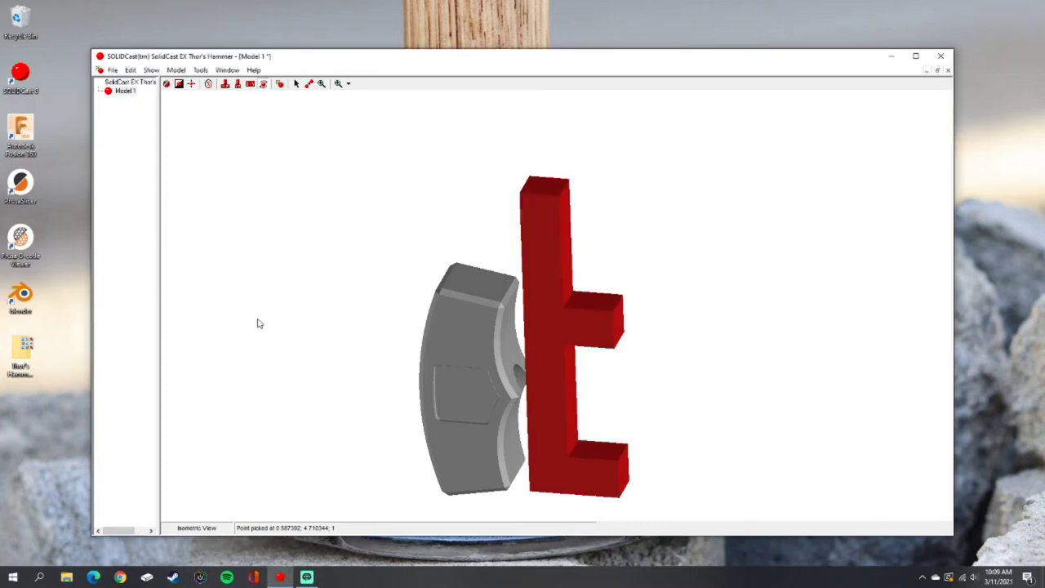
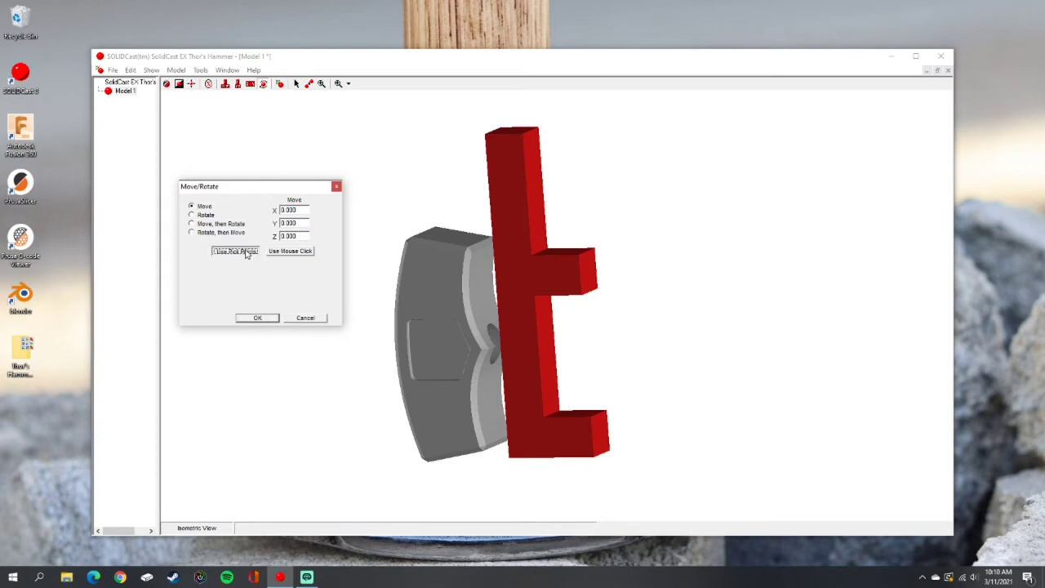
# Move the gating with pick points from the lower gate's bottom end edge to the bottom edge of the hammer head's back face.
pyautogui.click(300, 235)
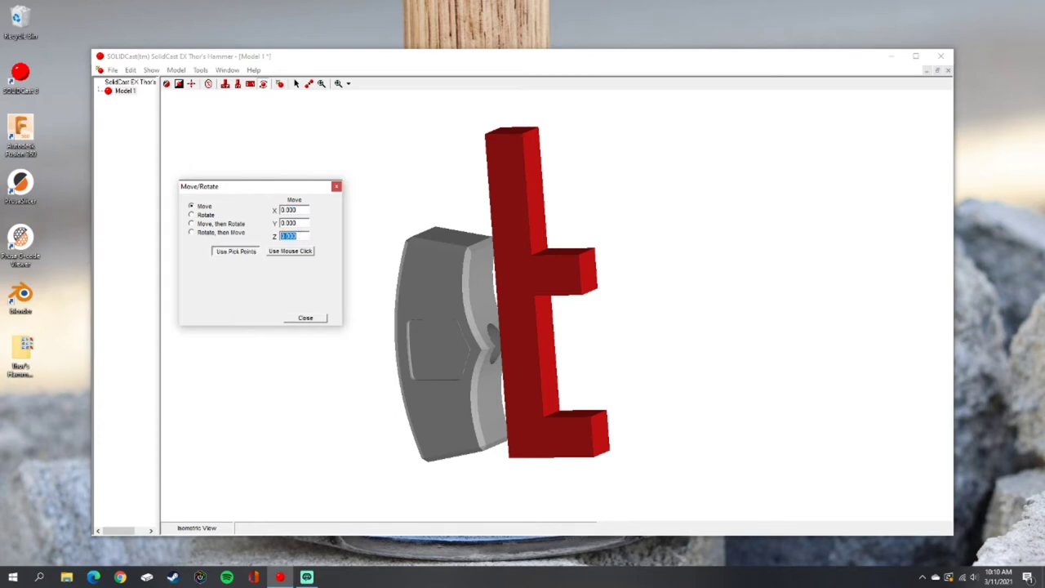
pyautogui.click(305, 220)
pyautogui.click(304, 211)
pyautogui.click(602, 457)
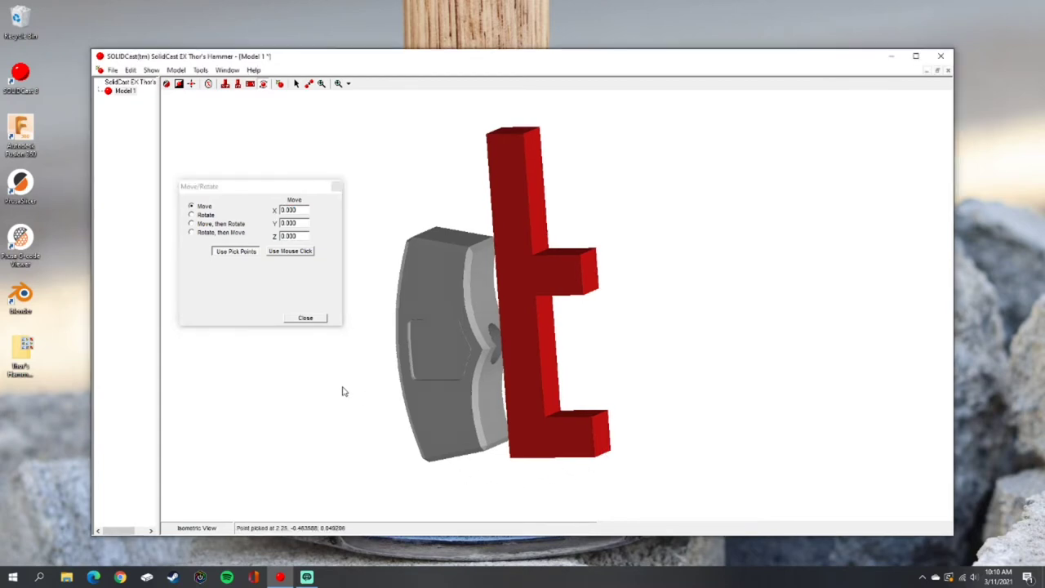
pyautogui.moveTo(340, 390); pyautogui.dragTo(619, 352)
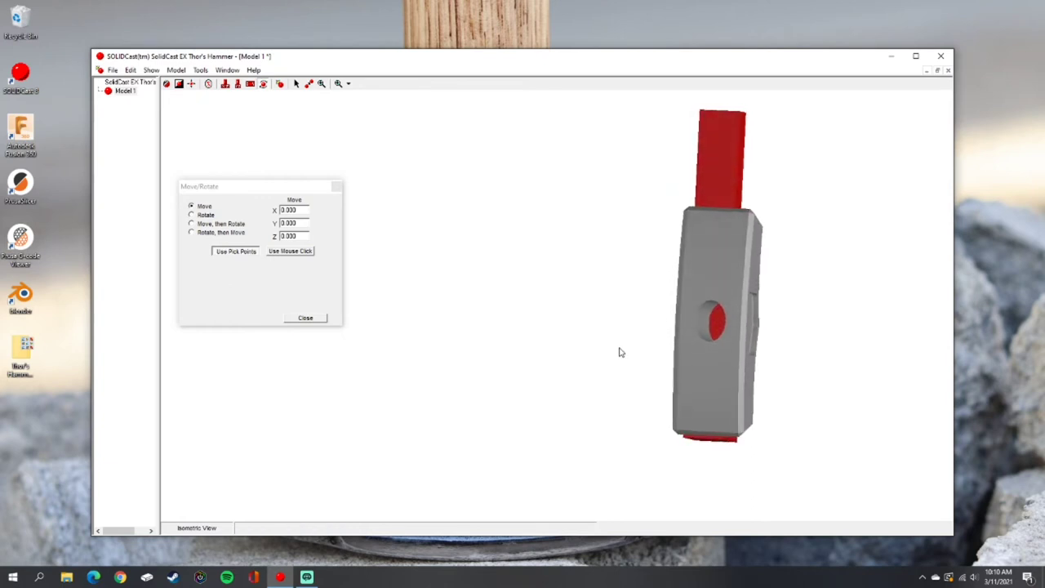
pyautogui.click(709, 434)
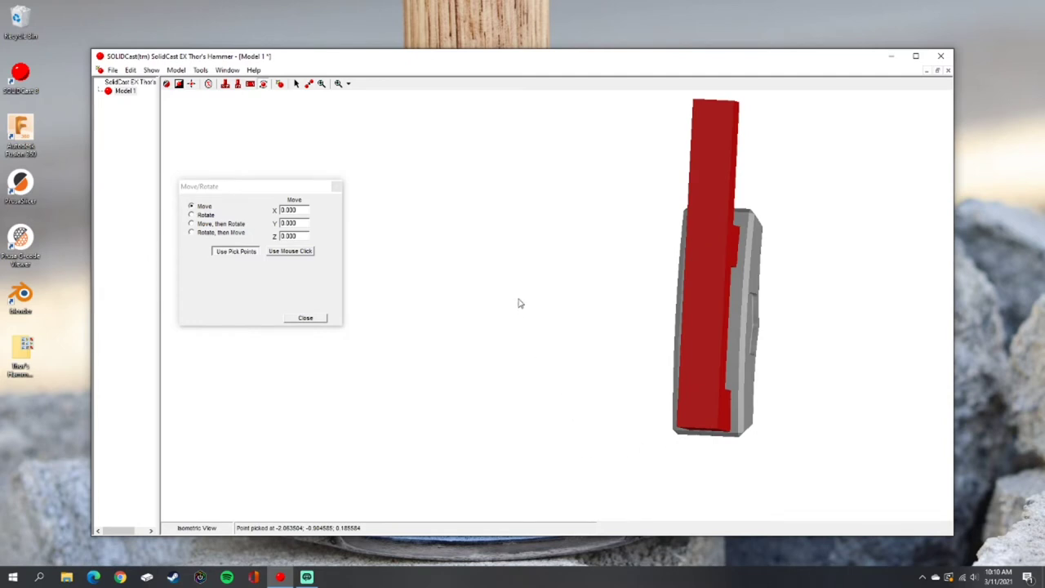
pyautogui.moveTo(517, 301); pyautogui.dragTo(312, 268)
pyautogui.moveTo(640, 333); pyautogui.dragTo(664, 333)
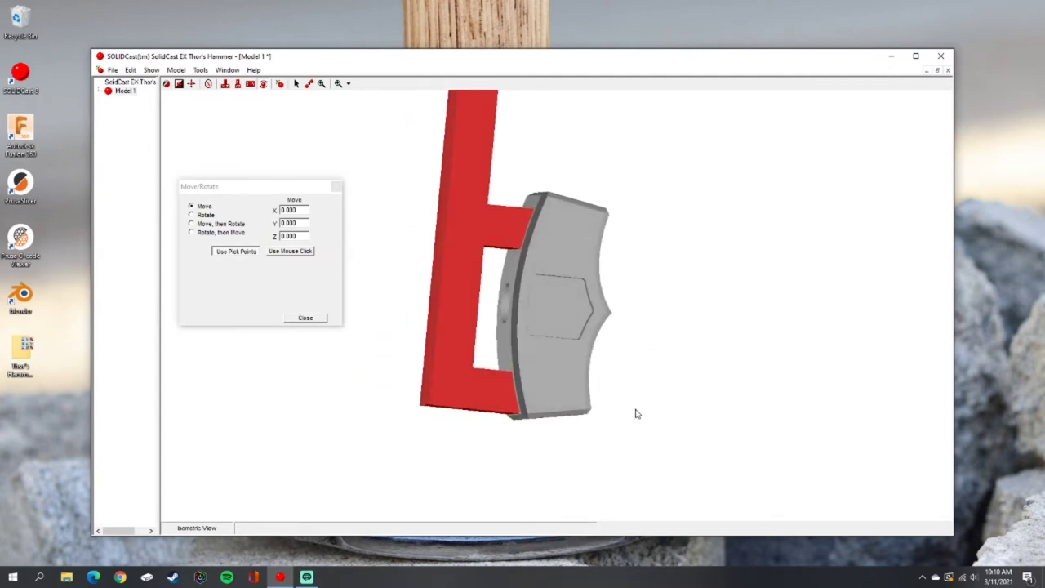
pyautogui.click(236, 252)
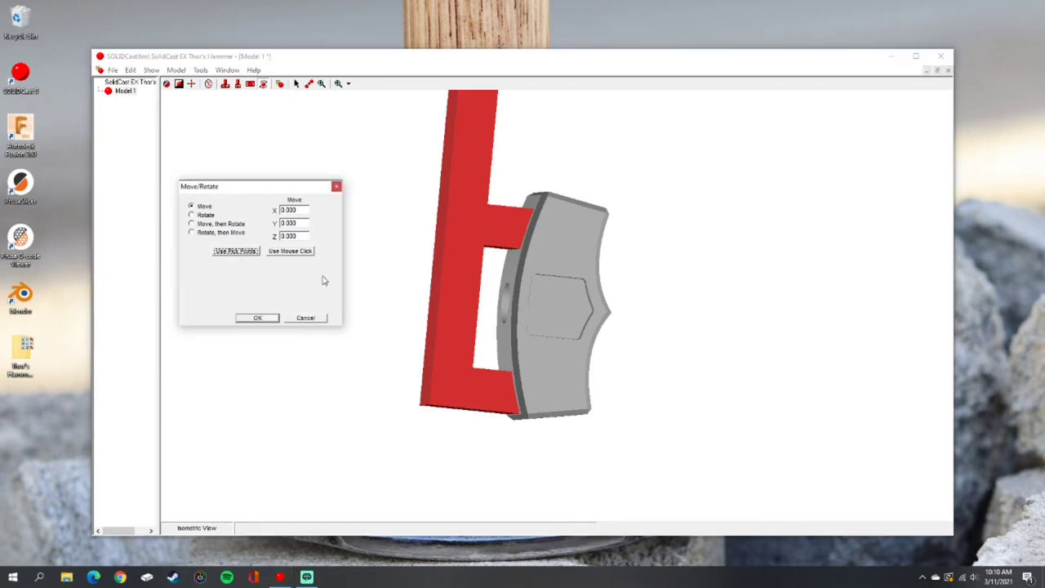
# Move the gating shape by -0.1 in along Y to adjust its alignment across the hammer head's back face.
pyautogui.moveTo(406, 285); pyautogui.dragTo(597, 313)
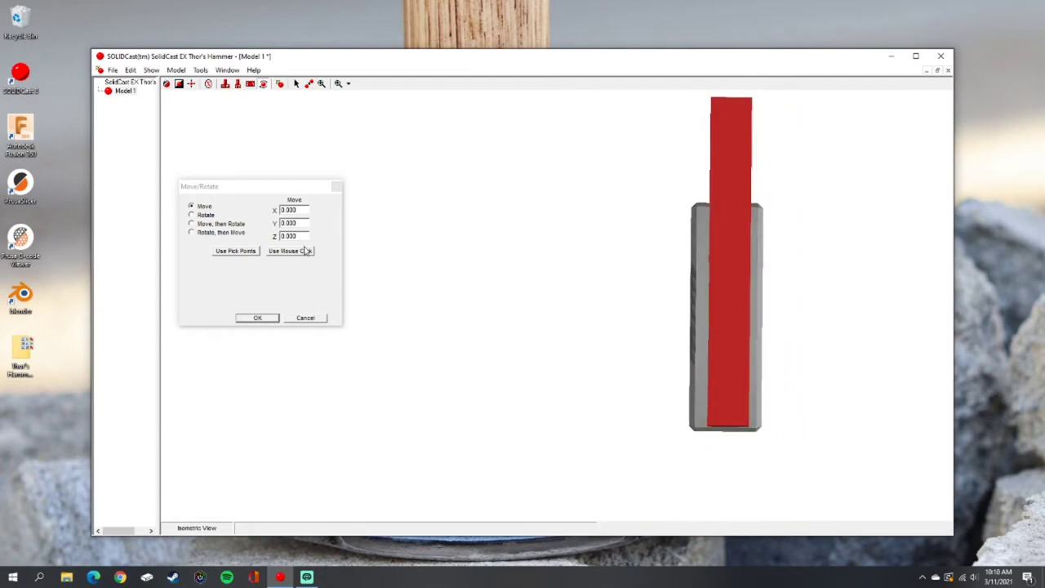
pyautogui.doubleClick(304, 224)
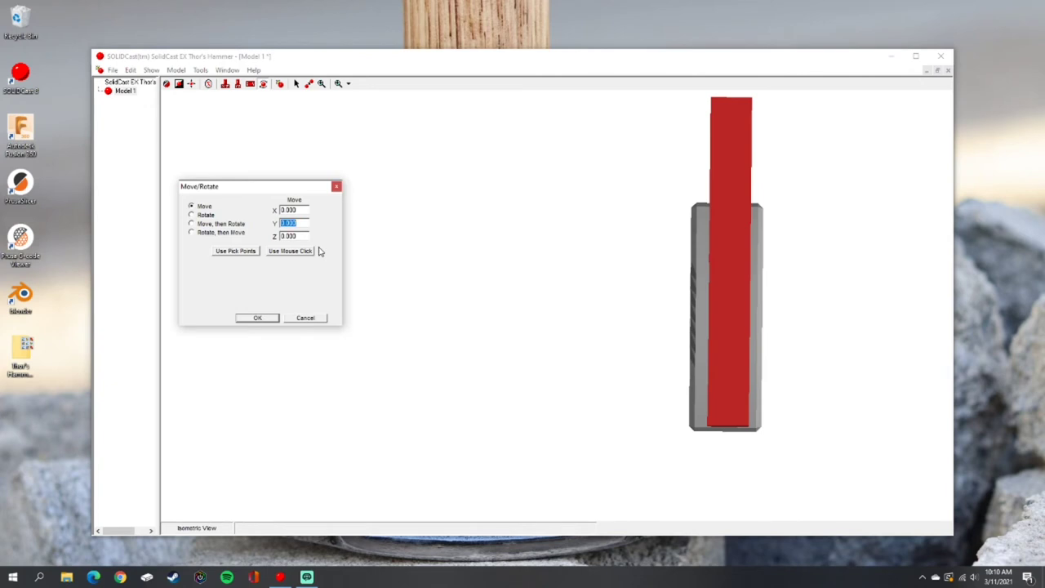
pyautogui.write('1')
pyautogui.click(259, 318)
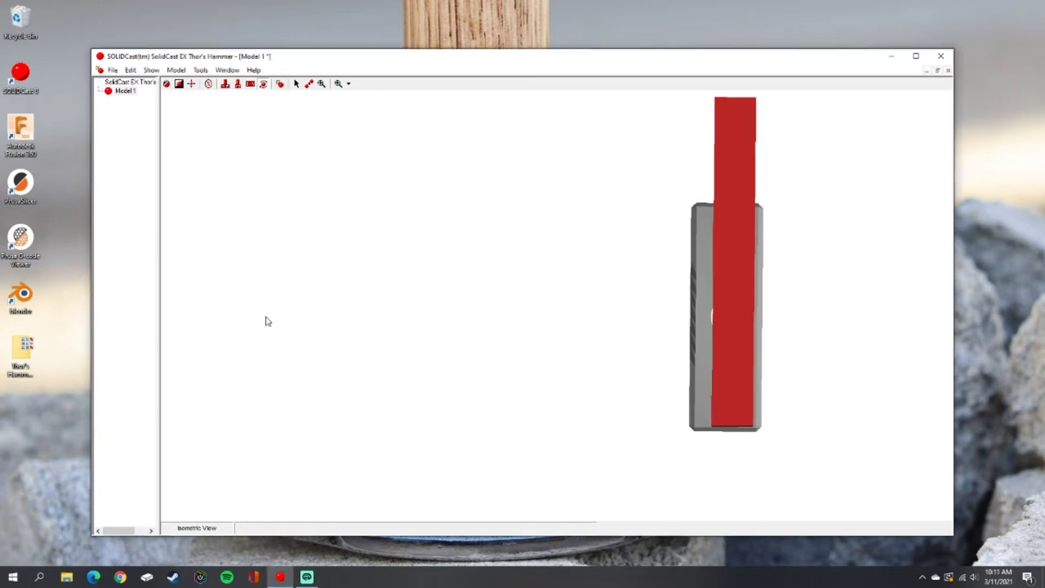
pyautogui.rightClick(166, 109)
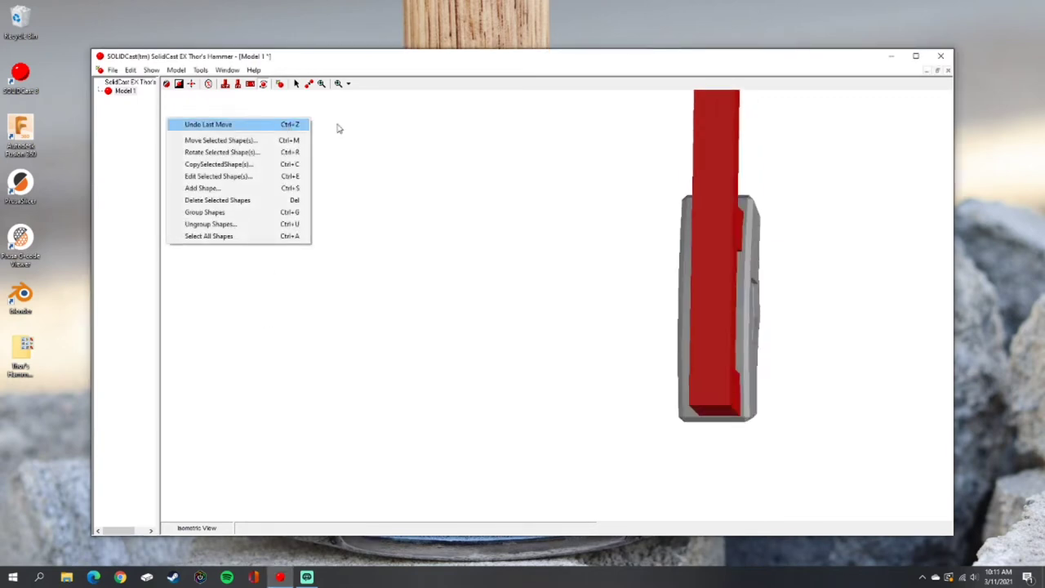
pyautogui.click(561, 175)
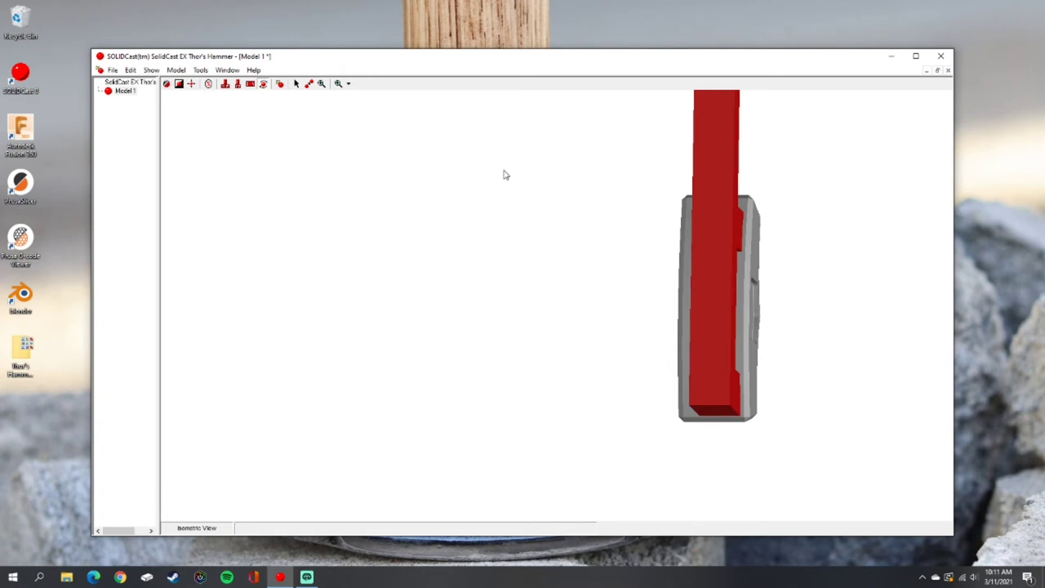
pyautogui.moveTo(504, 173); pyautogui.dragTo(524, 202)
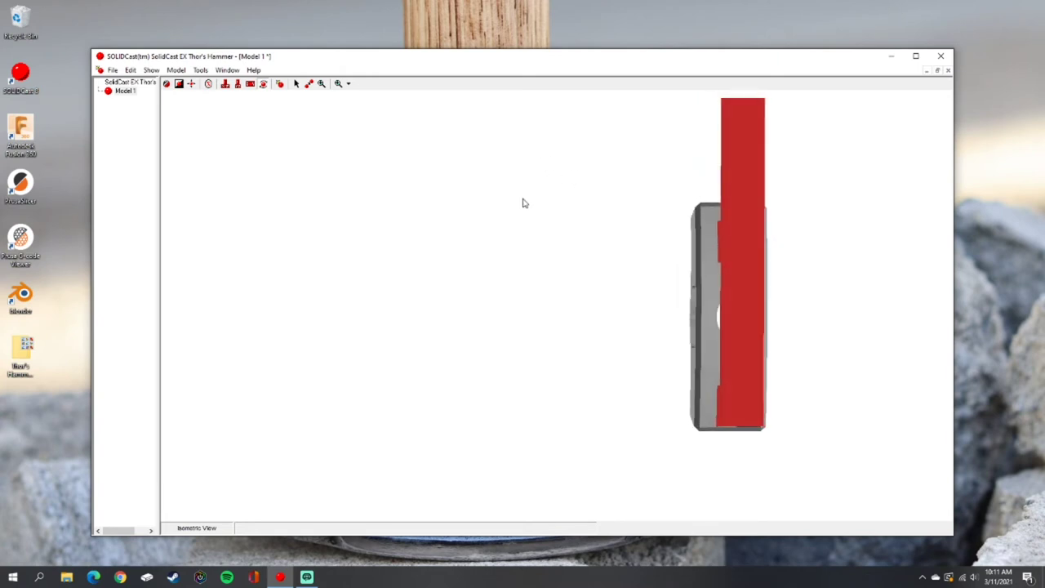
pyautogui.click(130, 70)
pyautogui.click(219, 137)
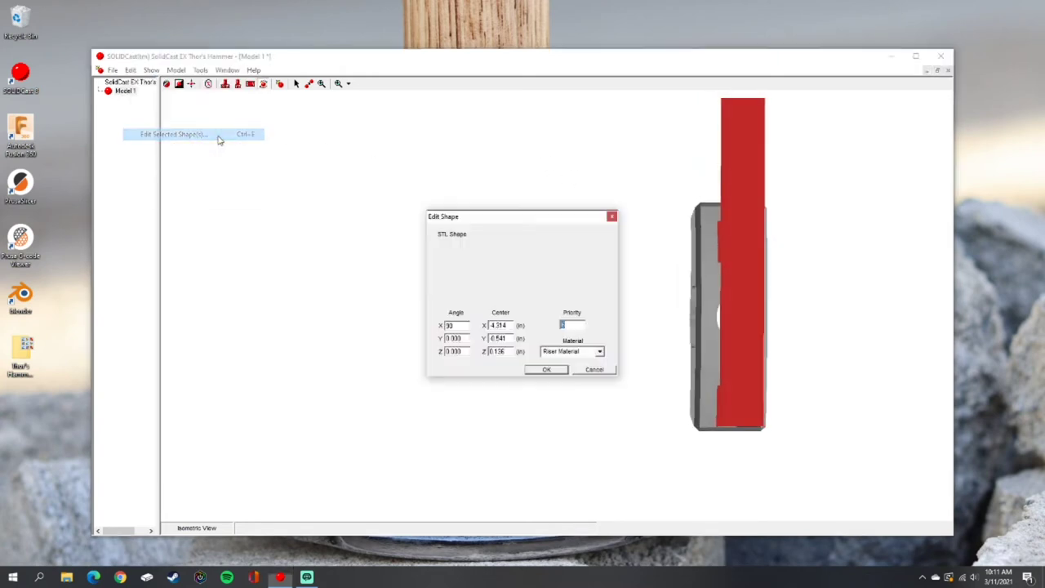
pyautogui.click(594, 369)
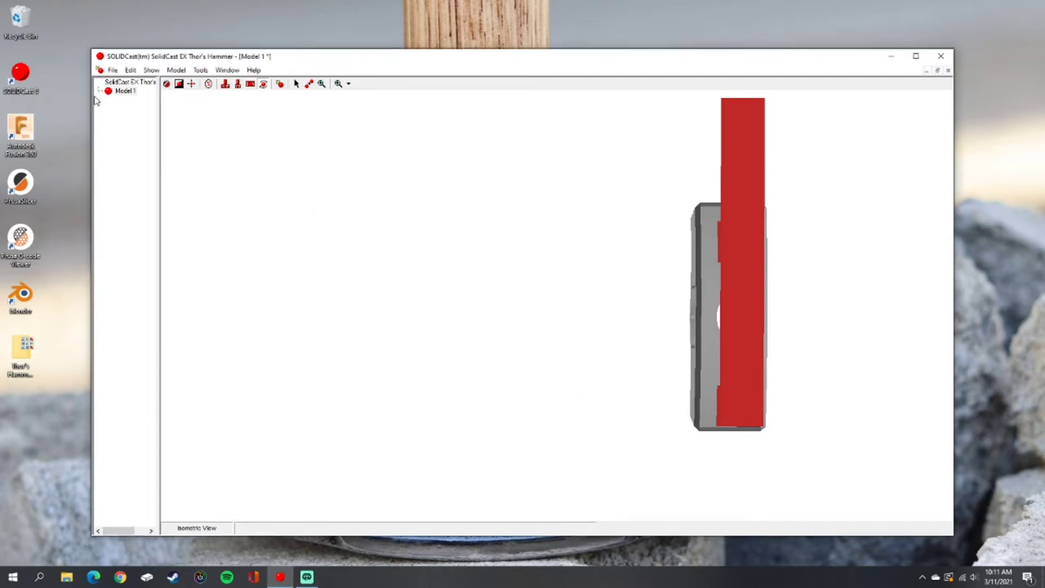
# Move the gating shape back in the positive Y direction to centre it across the hammer head's back face.
pyautogui.click(130, 70)
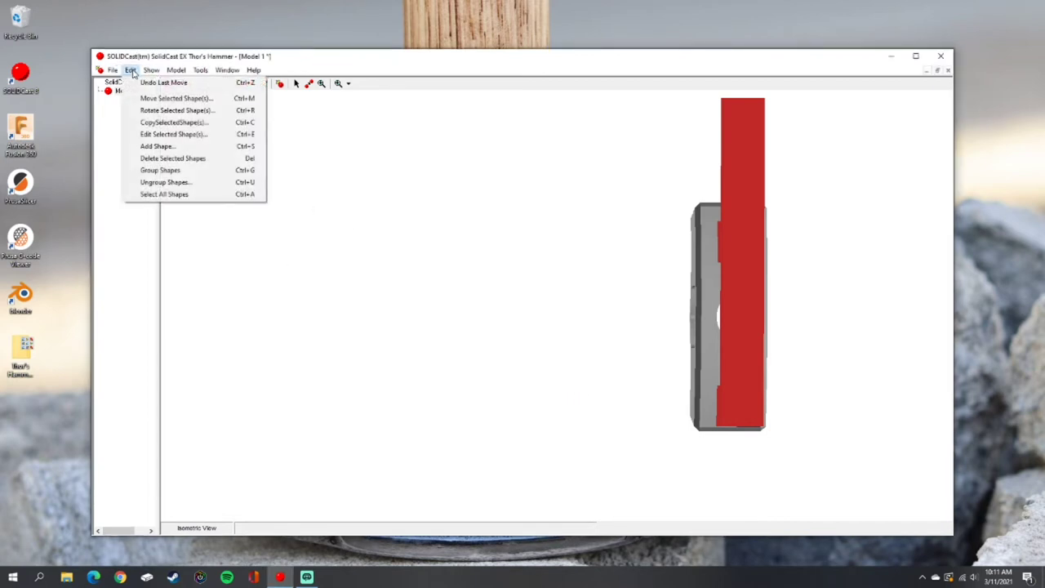
pyautogui.click(173, 99)
pyautogui.click(298, 223)
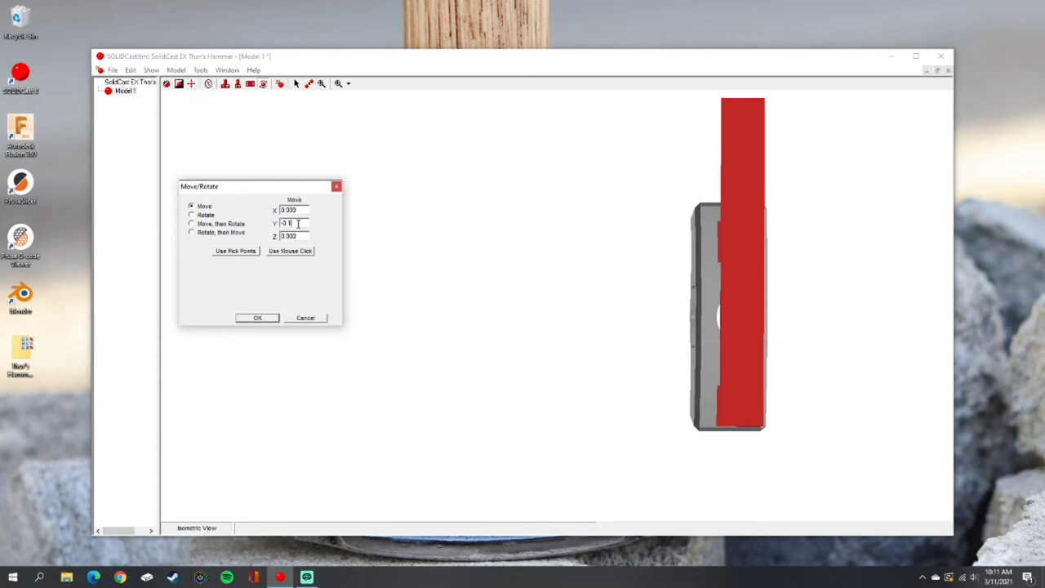
pyautogui.write('0.000')
pyautogui.hotkey('shift', 'Home')
pyautogui.write('0')
pyautogui.click(257, 318)
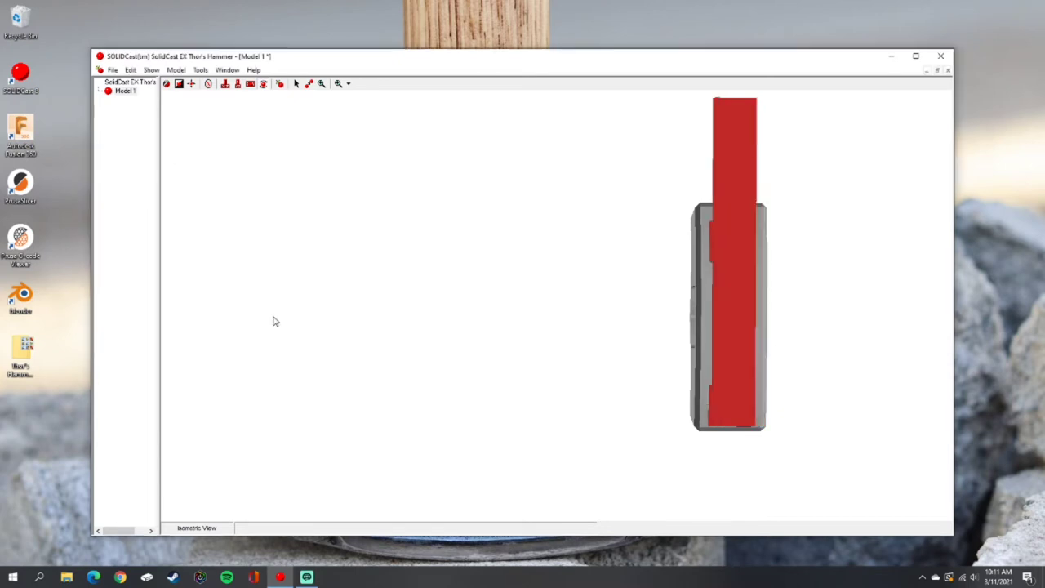
pyautogui.moveTo(531, 274); pyautogui.dragTo(308, 289)
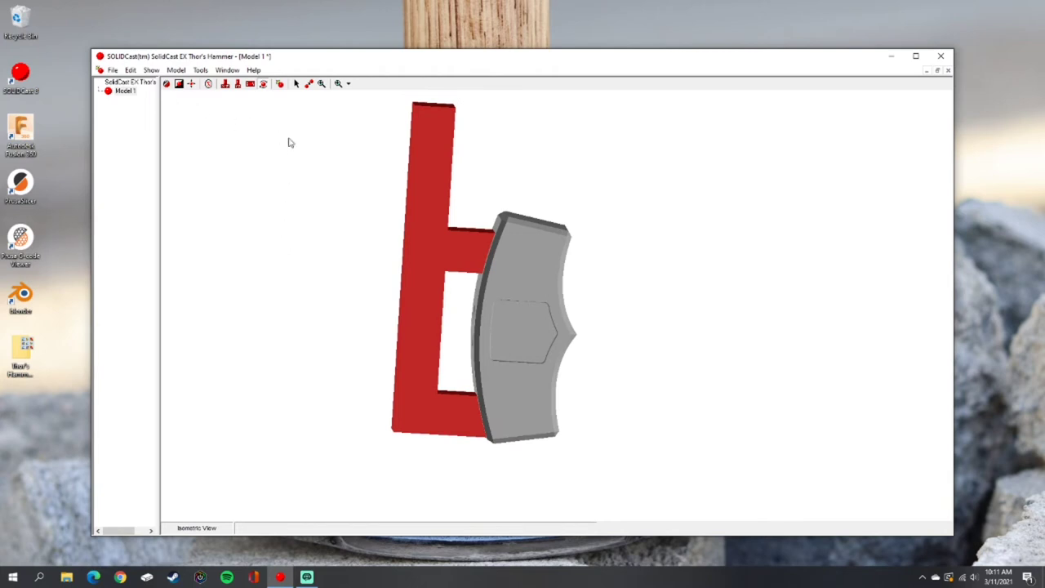
# Save the project and begin adding a new shape with Fill Material as its material.
pyautogui.click(113, 70)
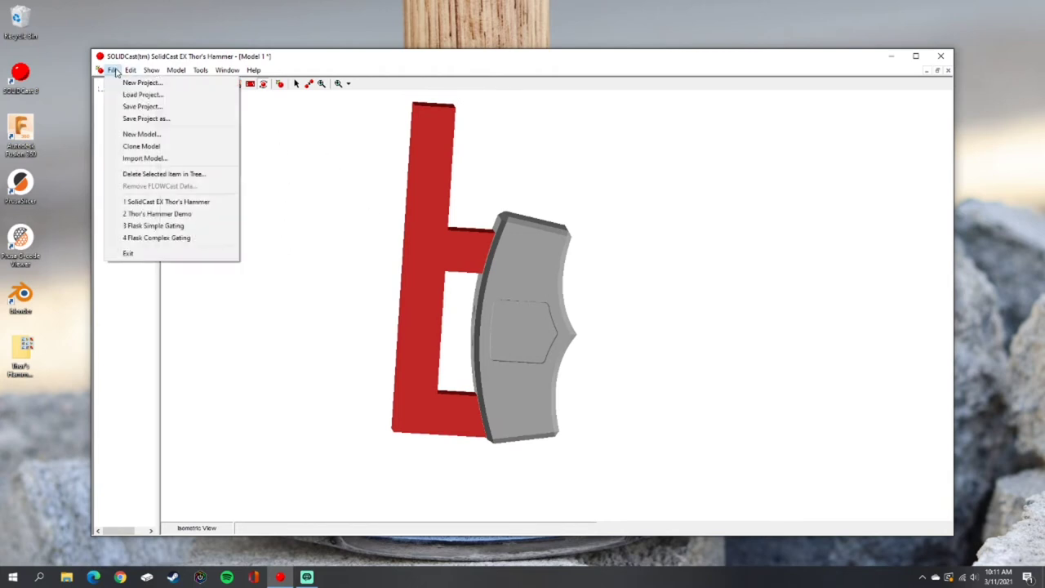
pyautogui.click(141, 107)
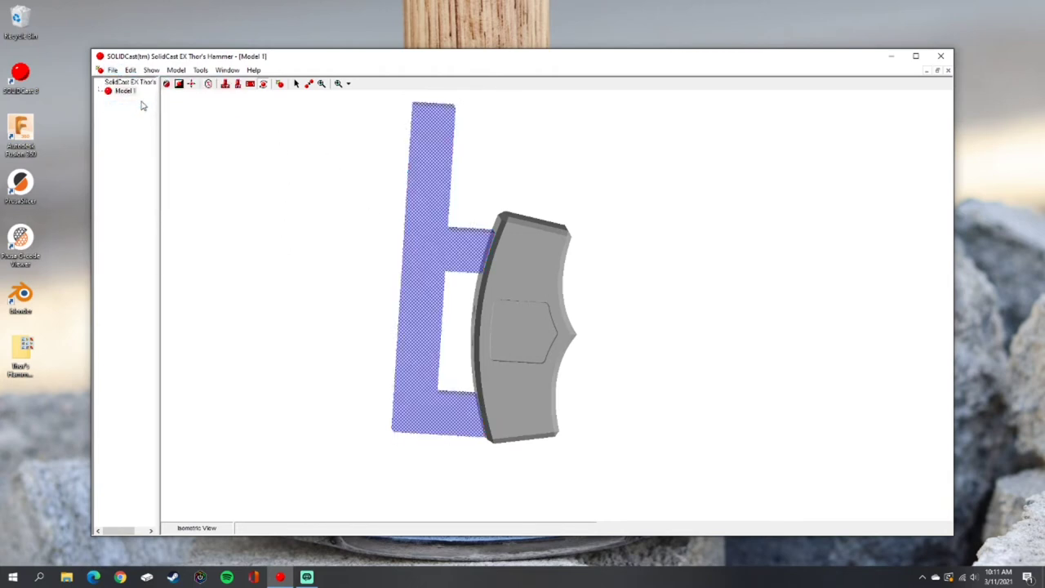
pyautogui.click(130, 71)
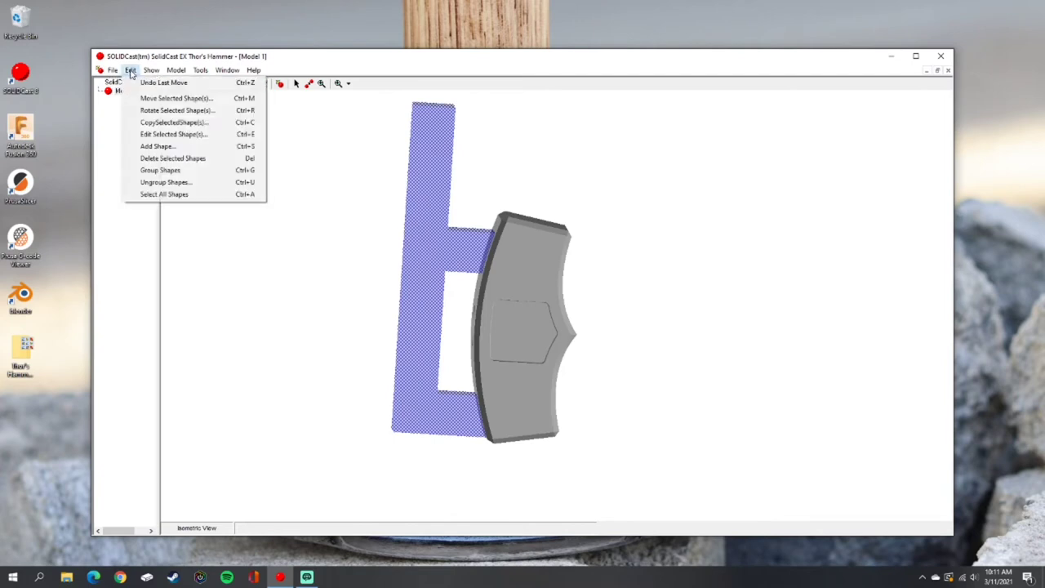
pyautogui.click(161, 148)
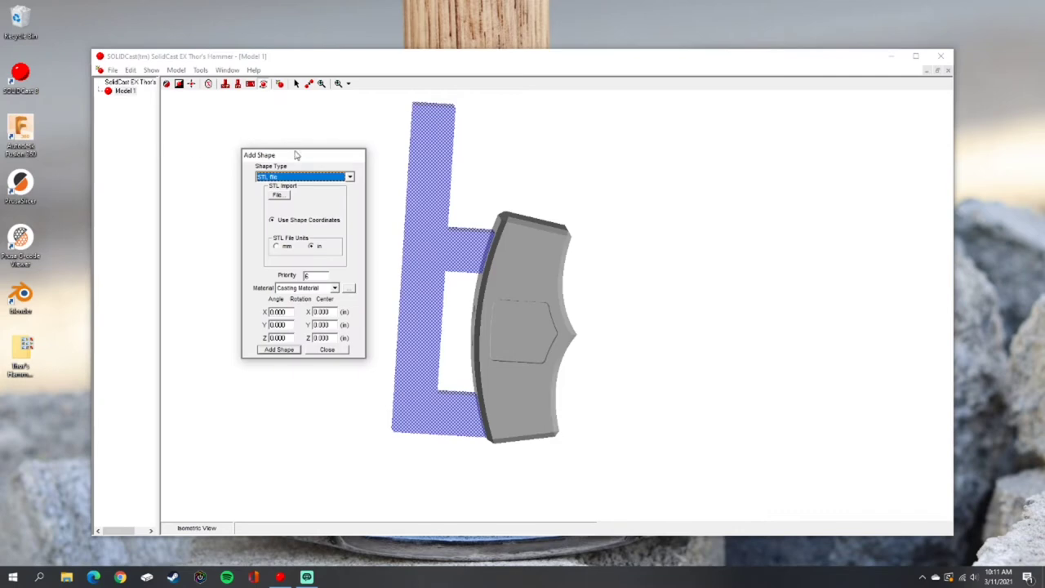
pyautogui.moveTo(297, 155); pyautogui.dragTo(248, 153)
pyautogui.moveTo(485, 140); pyautogui.dragTo(482, 238)
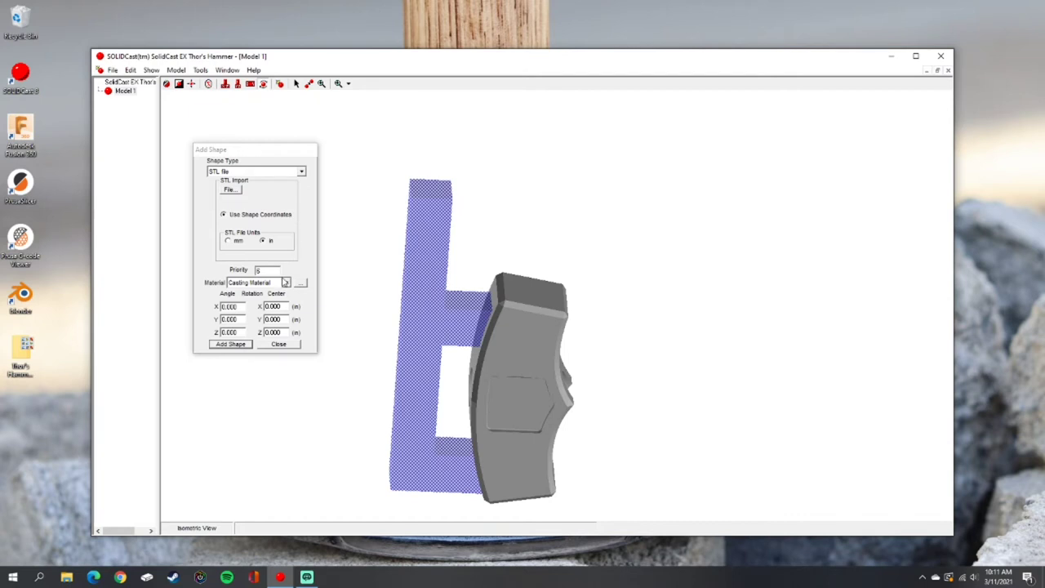
pyautogui.doubleClick(276, 271)
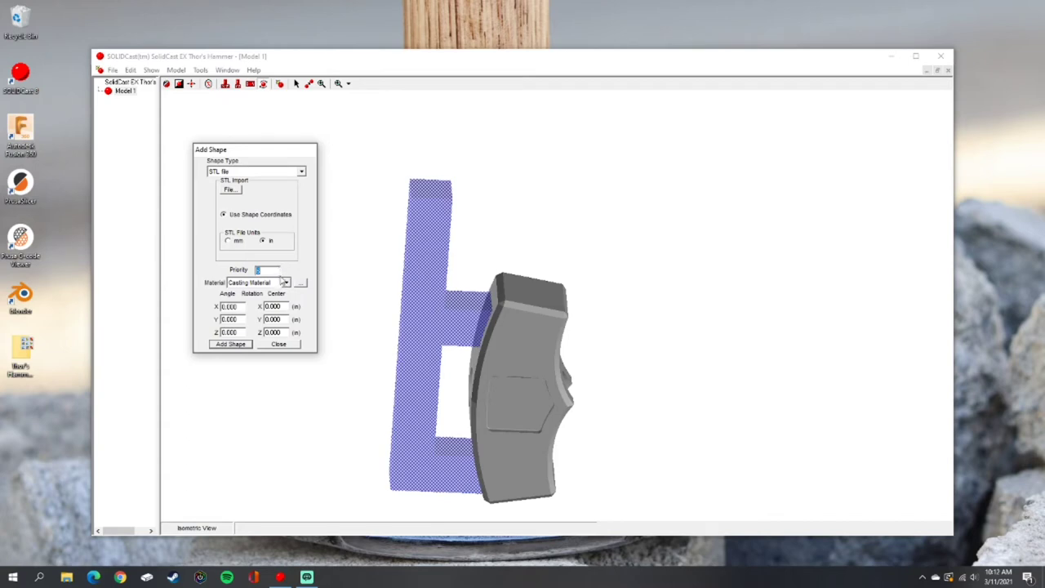
pyautogui.click(287, 283)
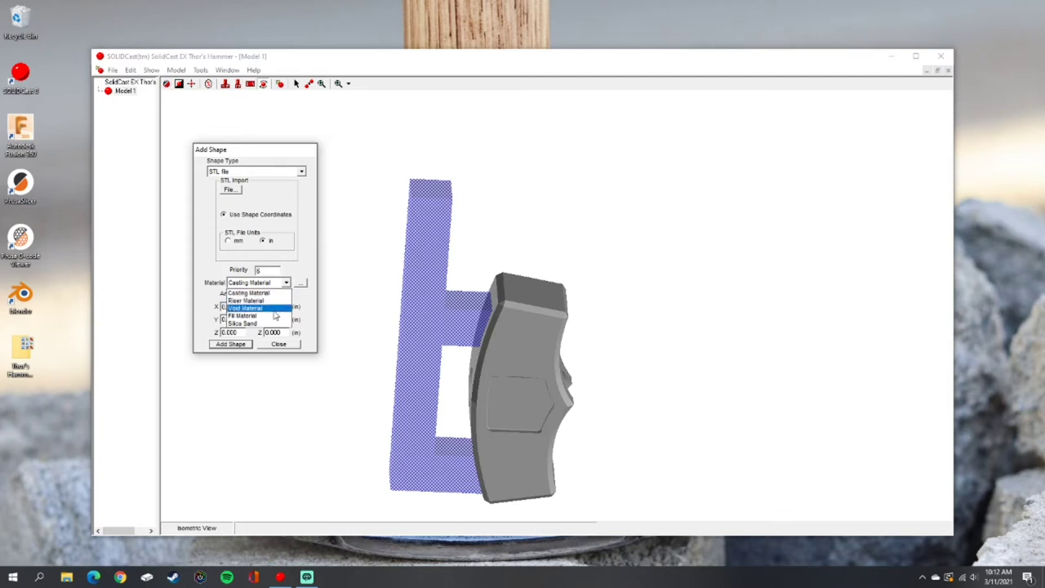
pyautogui.click(272, 316)
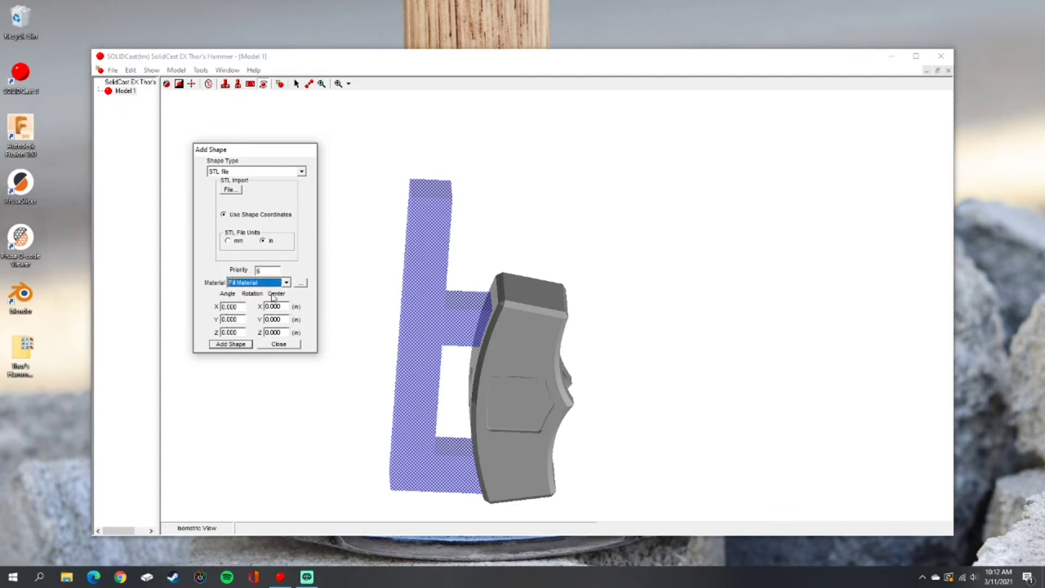
pyautogui.doubleClick(268, 270)
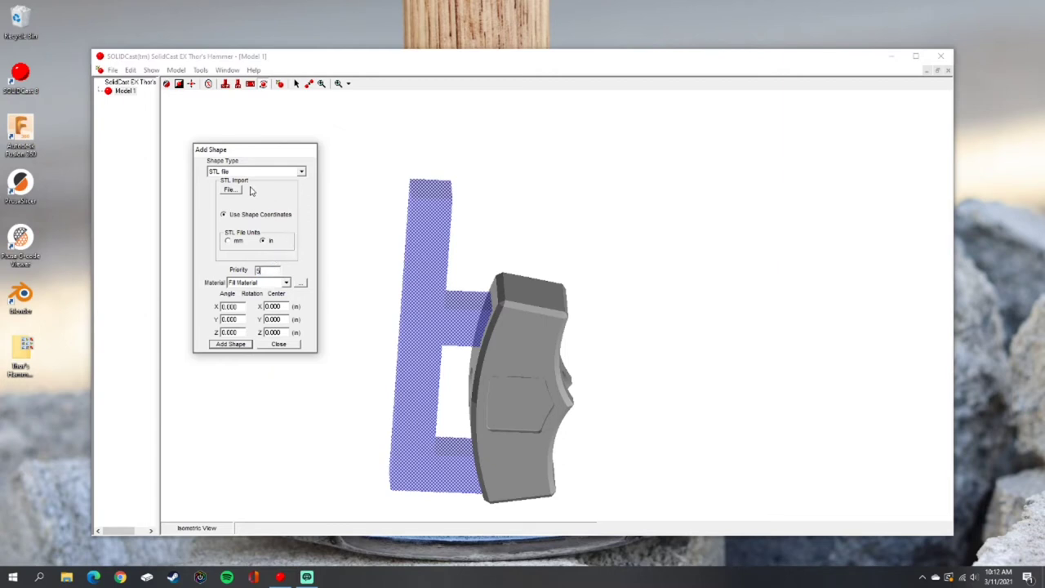
# Add a Z-axis solid cylinder, 0.5 in long with 0.5 in radius, with its bottom centre picked on the sprue's top face.
pyautogui.click(301, 172)
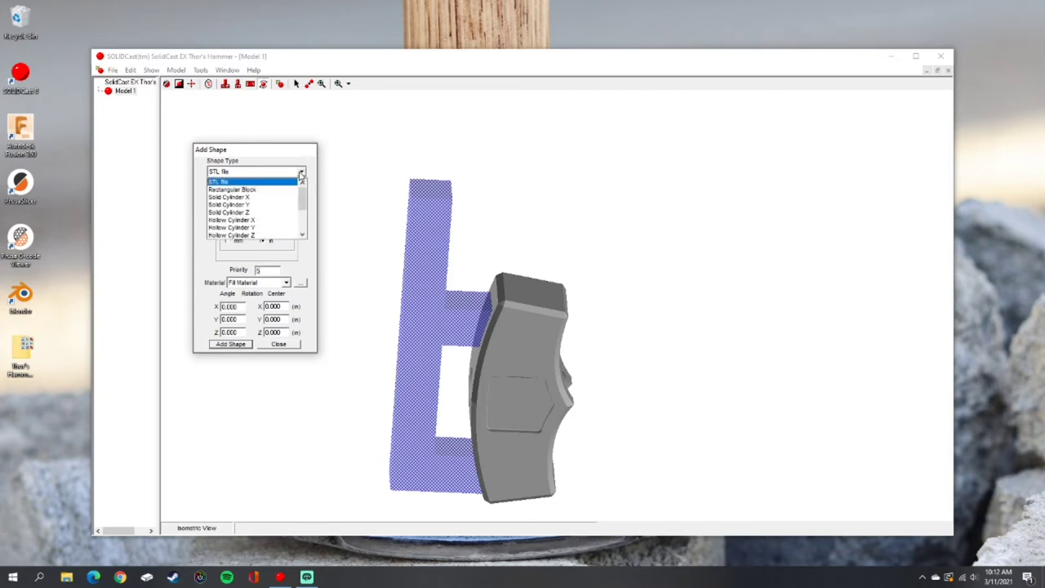
pyautogui.click(270, 212)
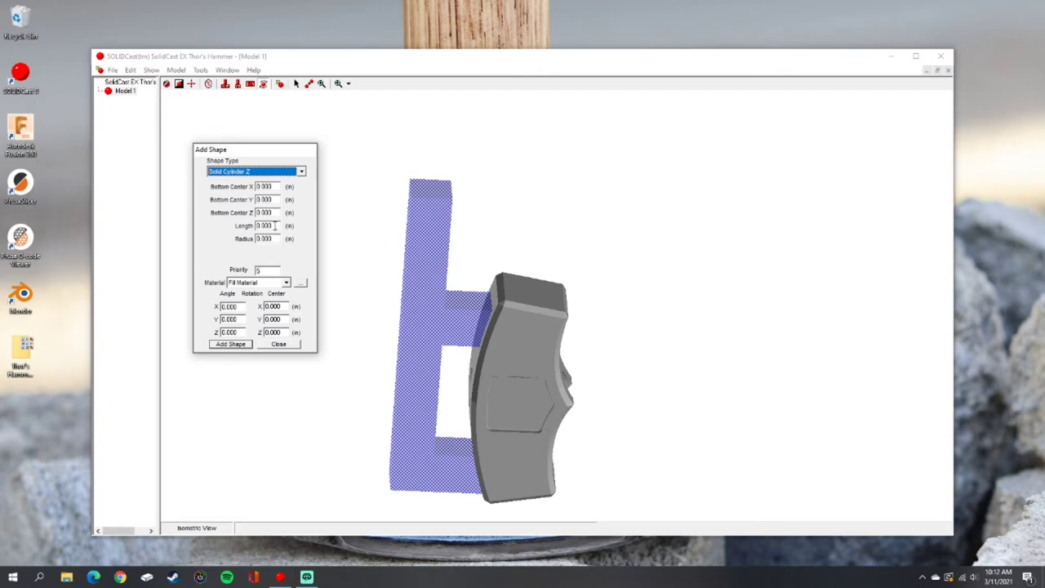
pyautogui.click(257, 225)
pyautogui.doubleClick(277, 238)
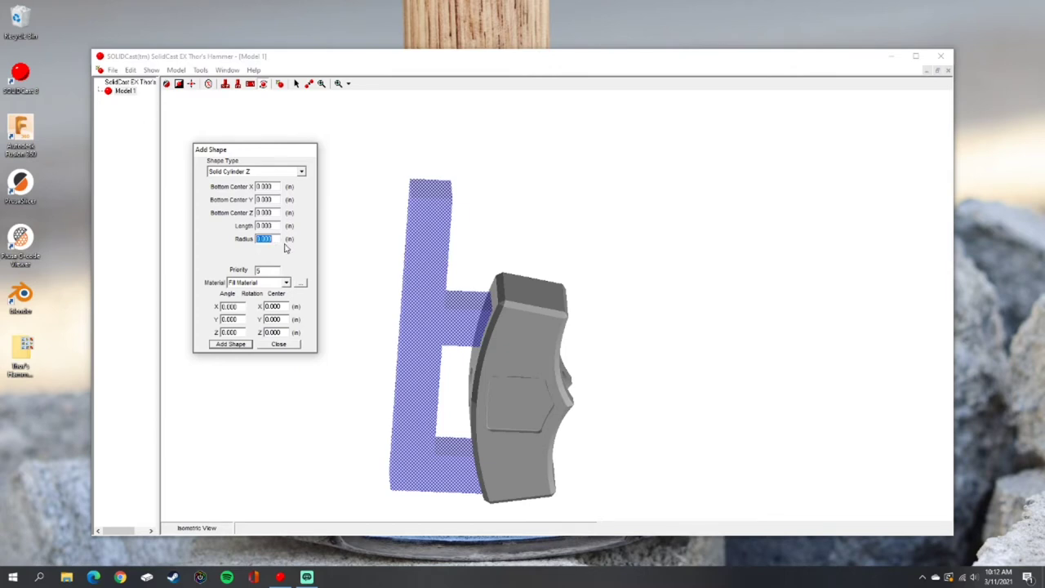
pyautogui.write('0.5')
pyautogui.doubleClick(277, 225)
pyautogui.write('0.5')
pyautogui.click(431, 193)
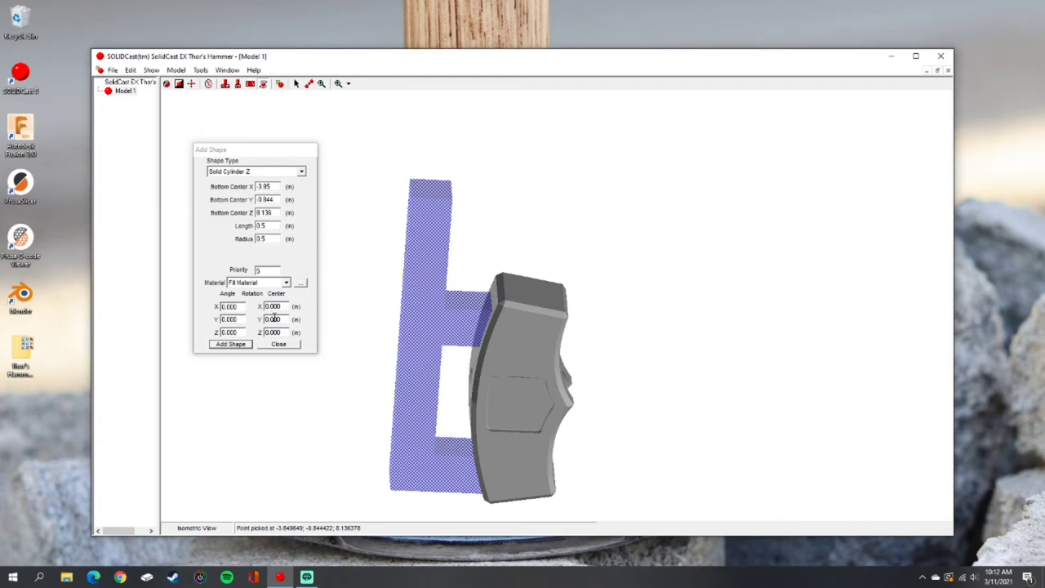
pyautogui.click(230, 344)
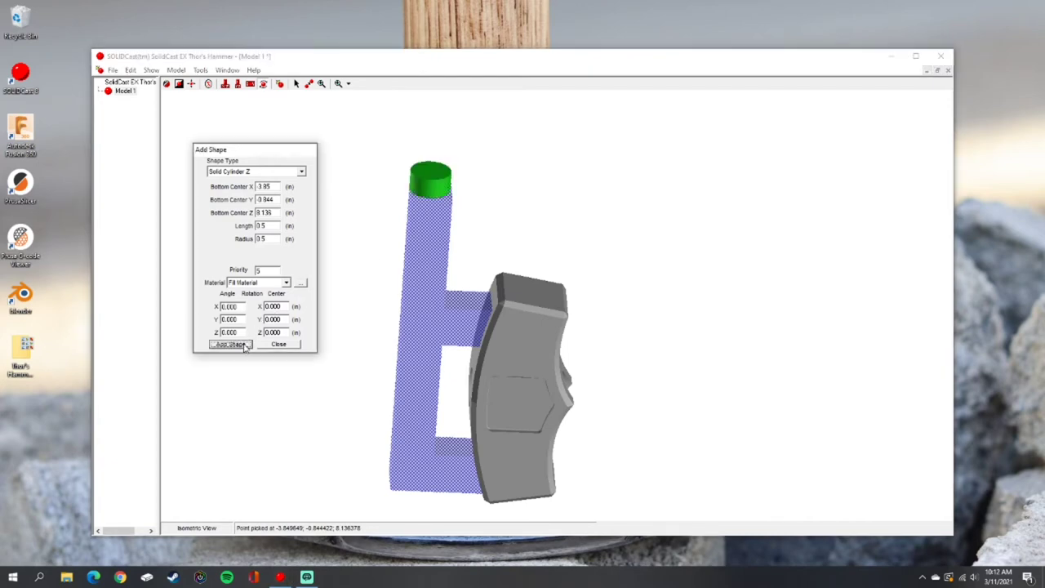
pyautogui.click(276, 344)
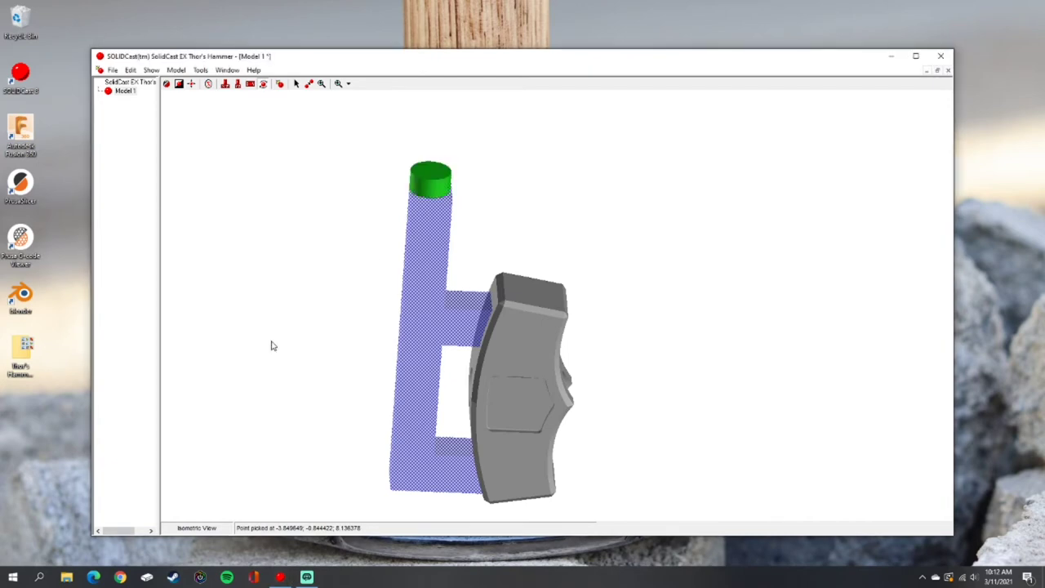
# Save the project and show the whole model in the XZ side view.
pyautogui.moveTo(348, 200); pyautogui.dragTo(314, 178)
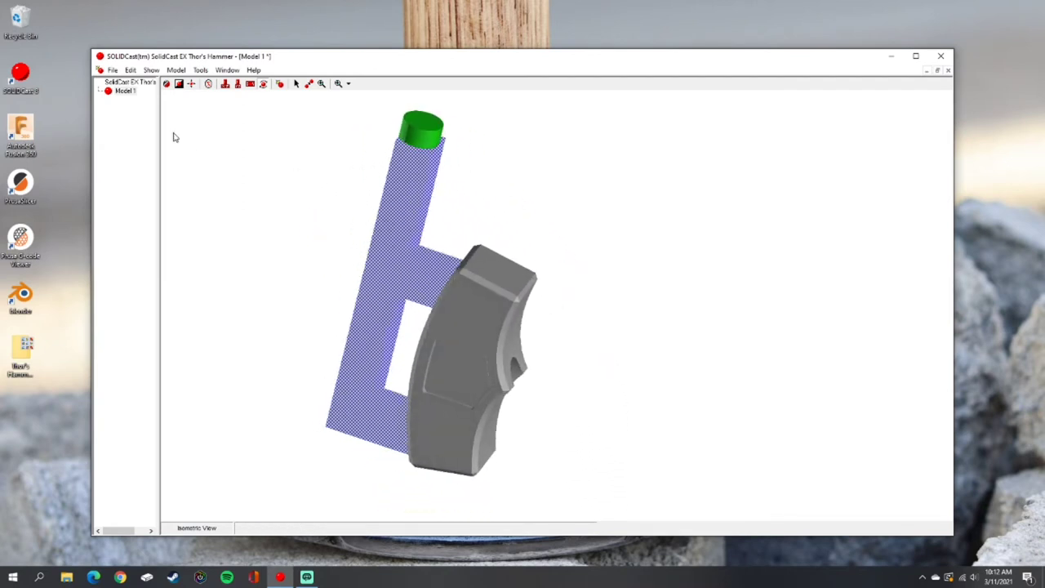
pyautogui.click(112, 70)
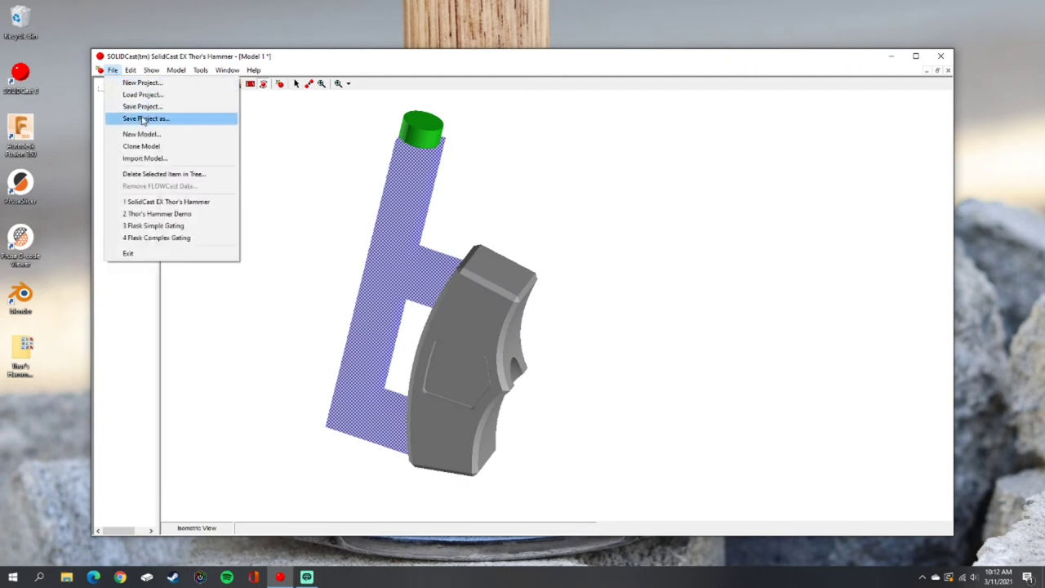
pyautogui.click(152, 106)
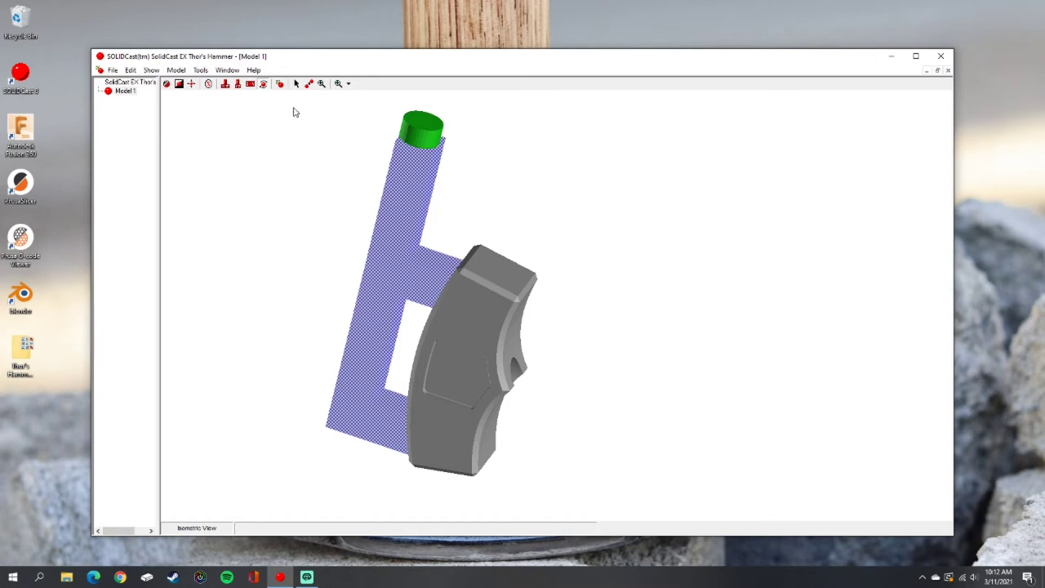
pyautogui.click(231, 87)
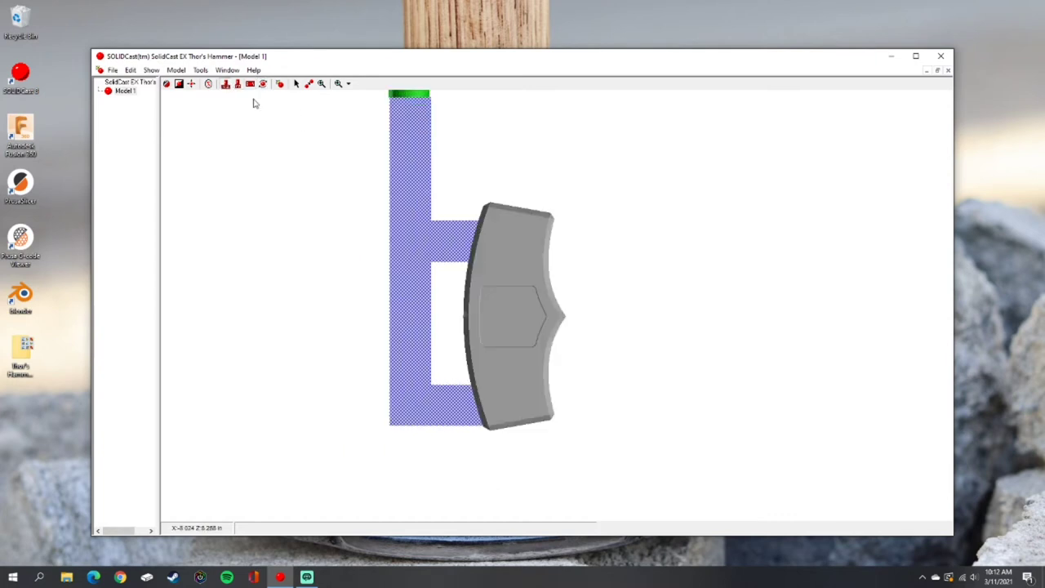
pyautogui.click(349, 84)
pyautogui.click(352, 106)
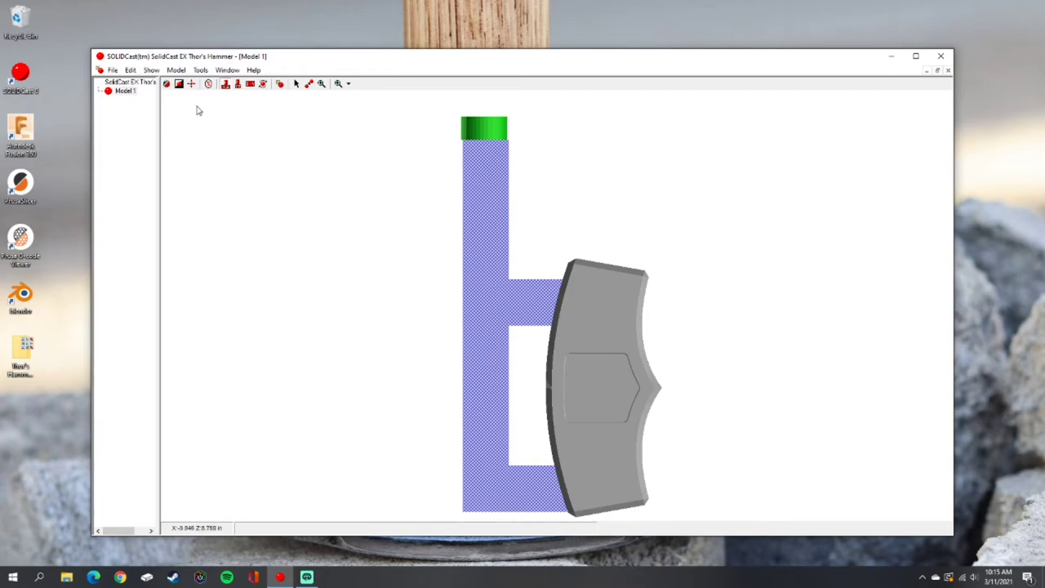
# Replace the model's casting material with SS 17-4 PH from the material database.
pyautogui.click(178, 70)
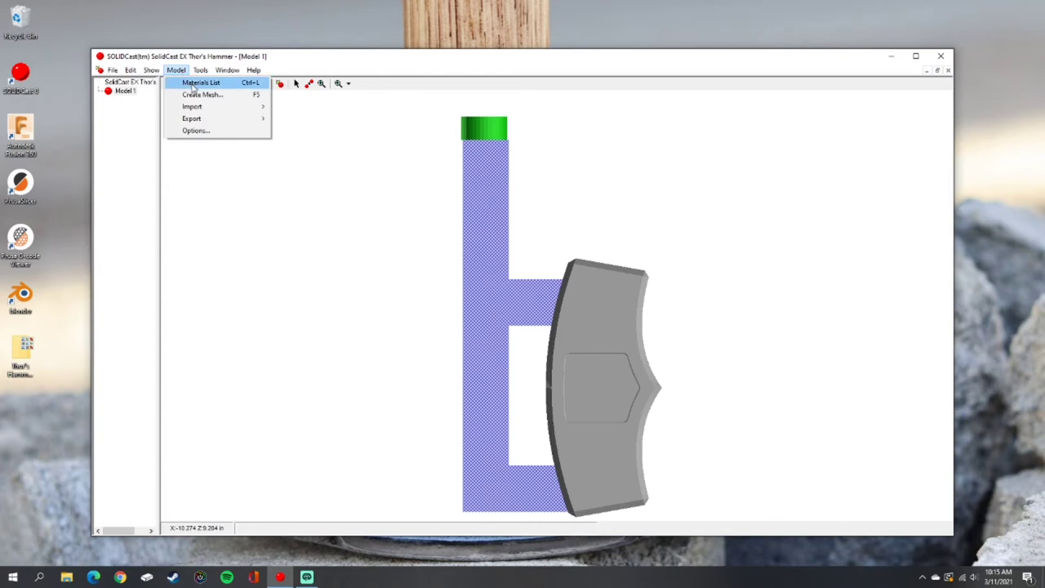
pyautogui.click(236, 85)
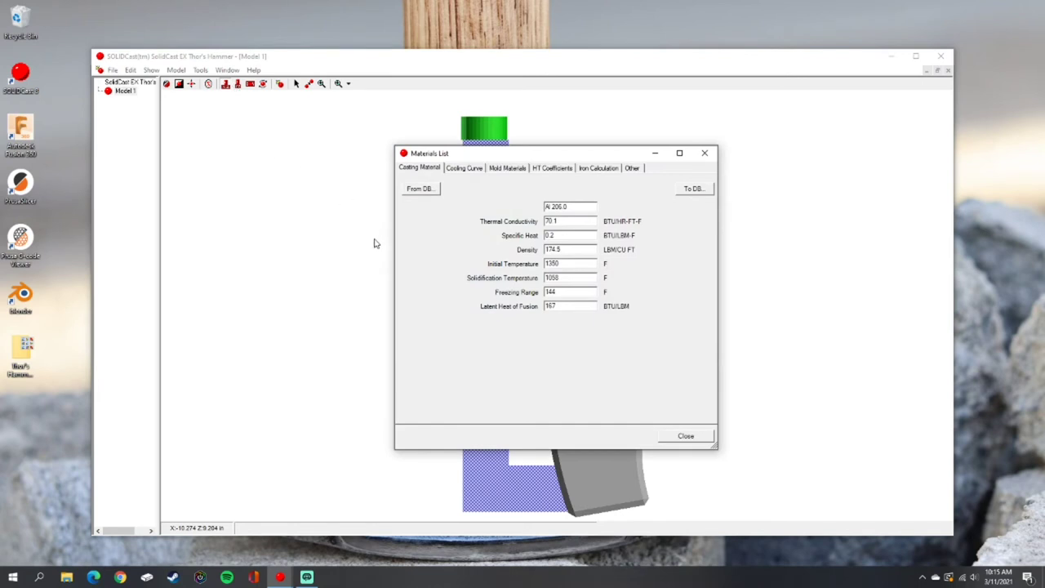
pyautogui.click(434, 190)
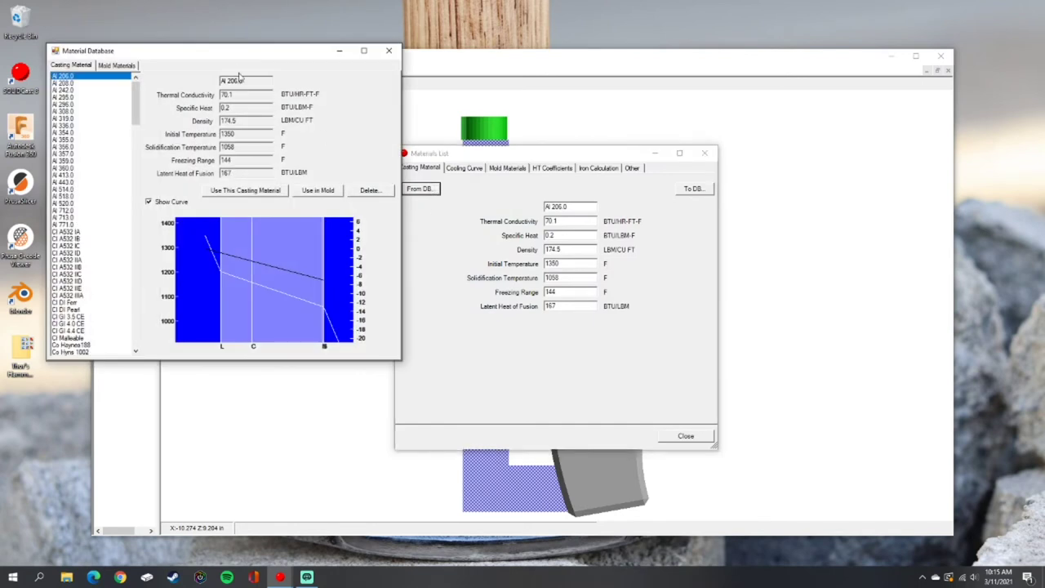
pyautogui.moveTo(243, 58); pyautogui.dragTo(452, 135)
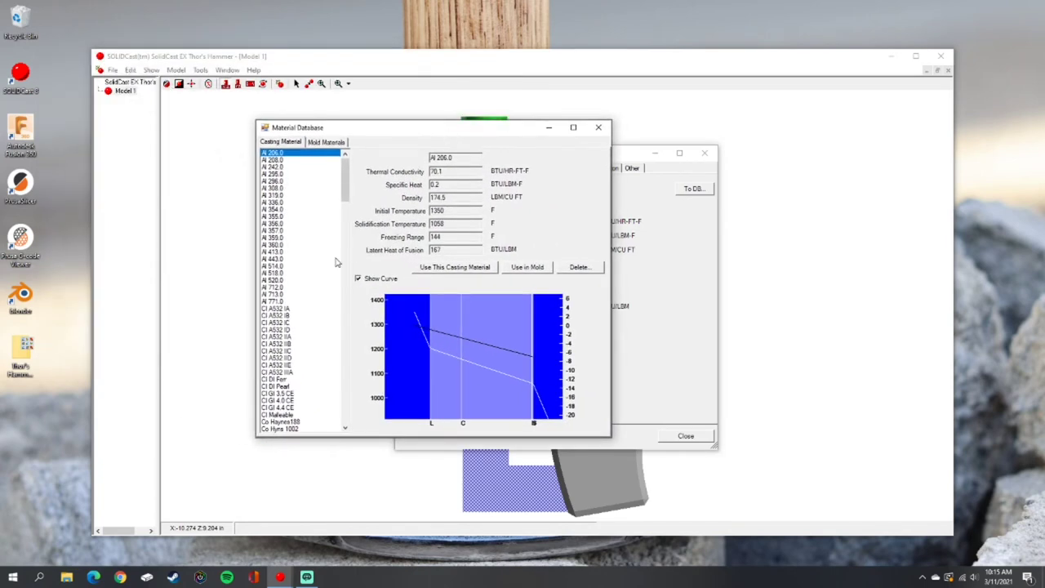
pyautogui.scroll(-10, 319, 241)
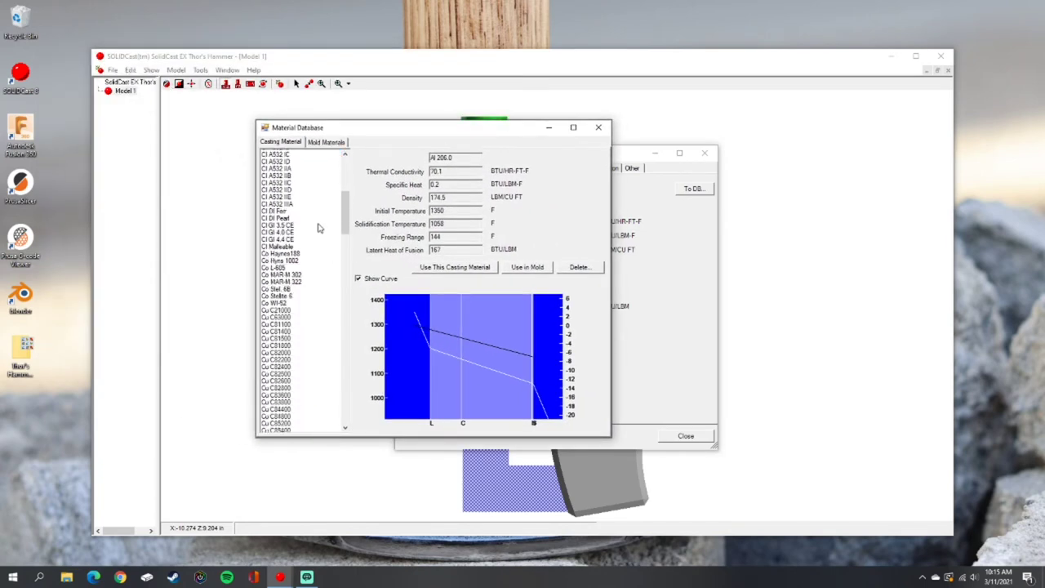
pyautogui.scroll(-15, 319, 230)
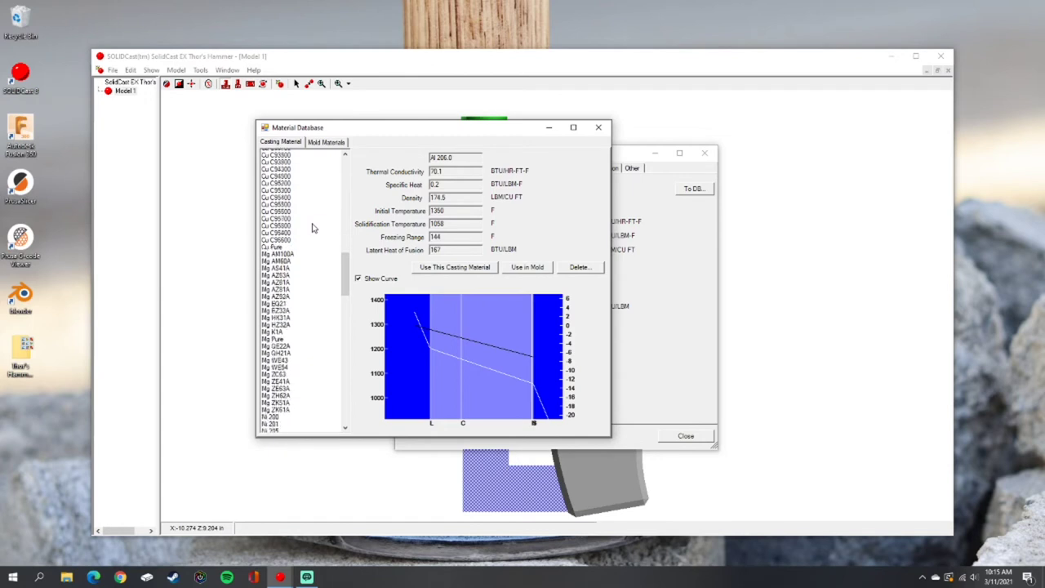
pyautogui.scroll(-13, 312, 228)
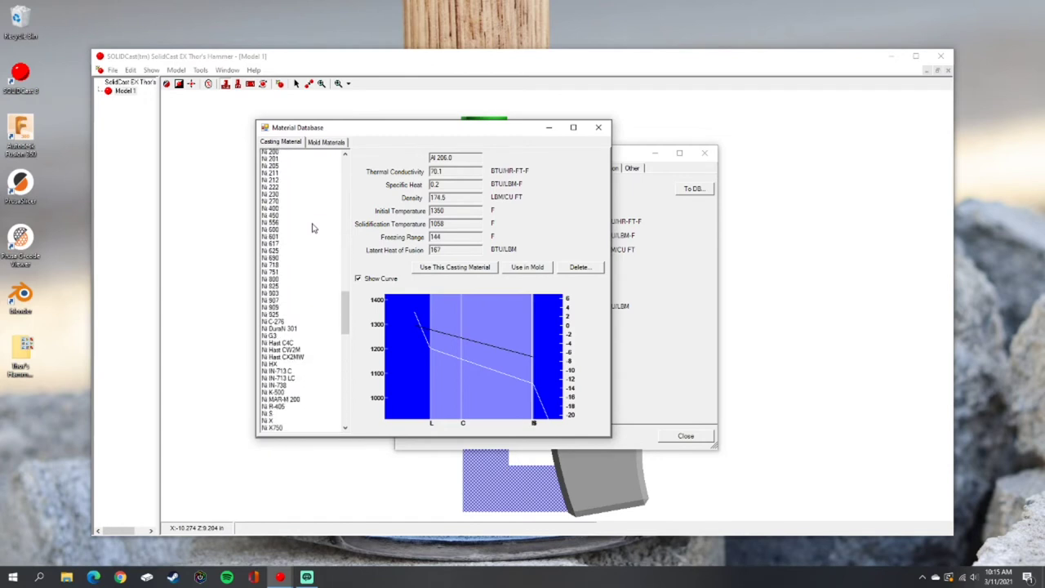
pyautogui.scroll(-5, 312, 227)
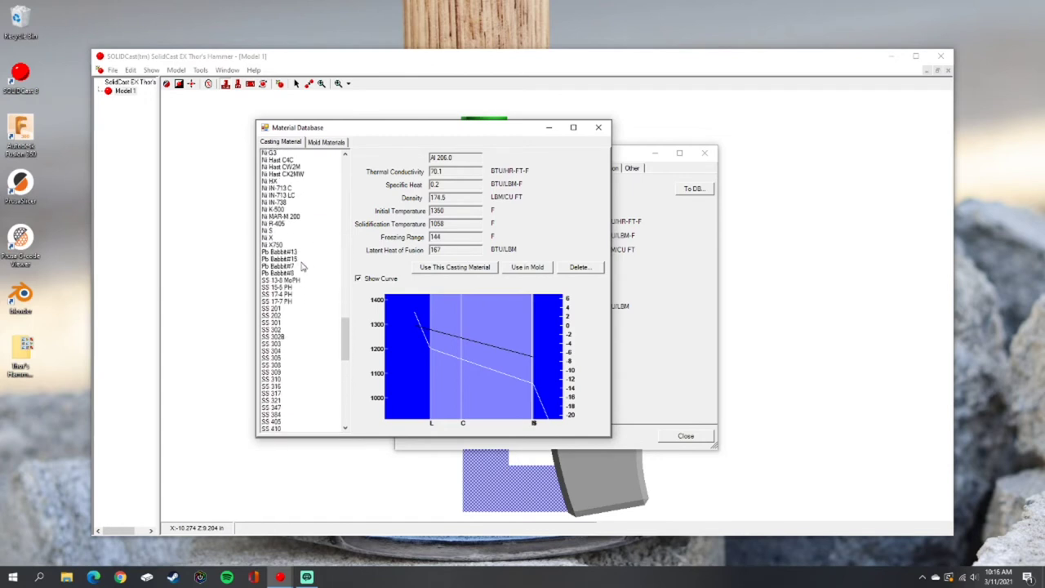
pyautogui.click(286, 294)
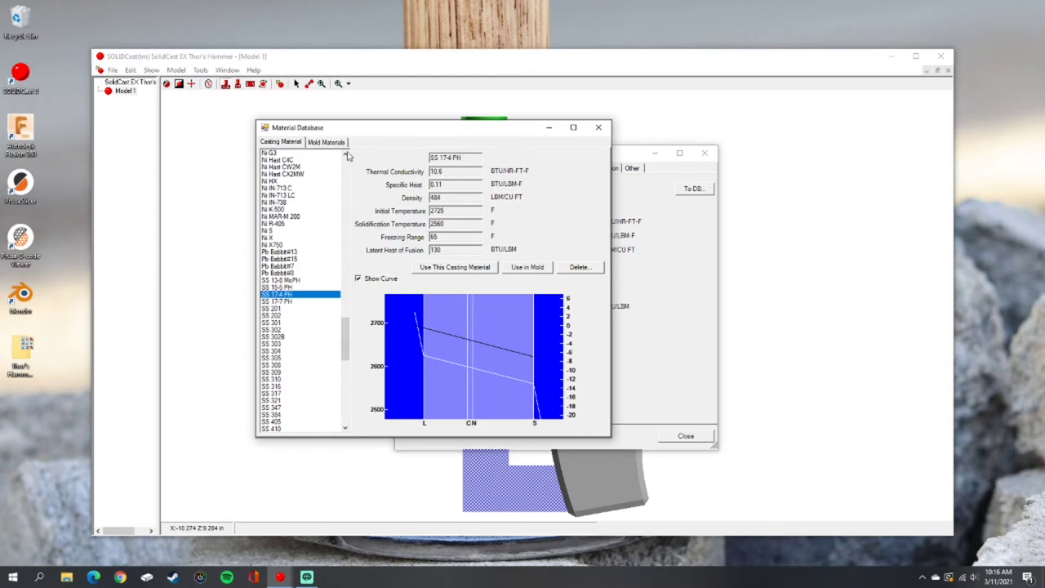
pyautogui.click(443, 270)
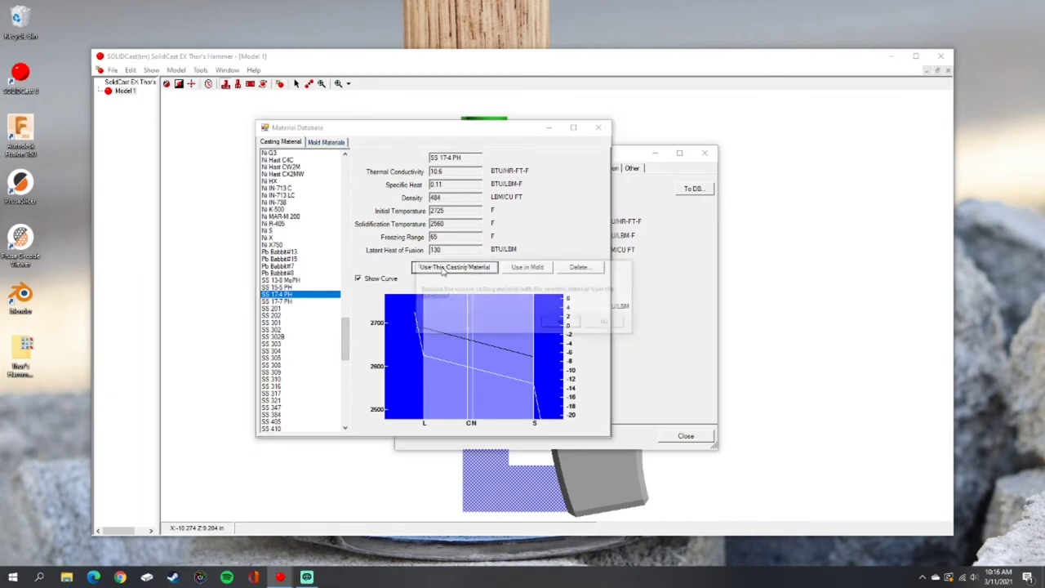
pyautogui.click(572, 326)
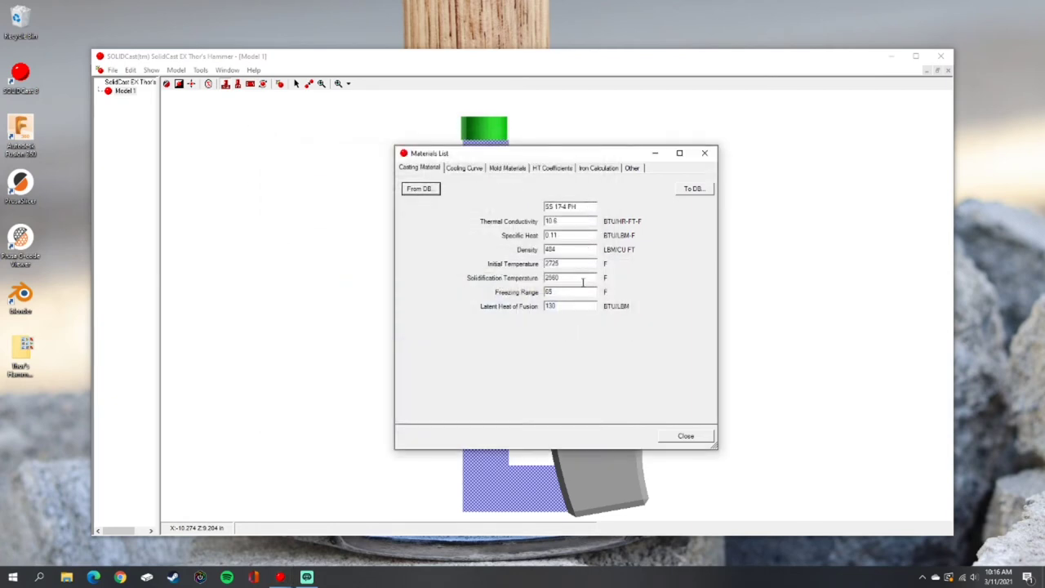
# Add Invest Shell from the material database to the mold materials list and select it to check its properties.
pyautogui.click(473, 173)
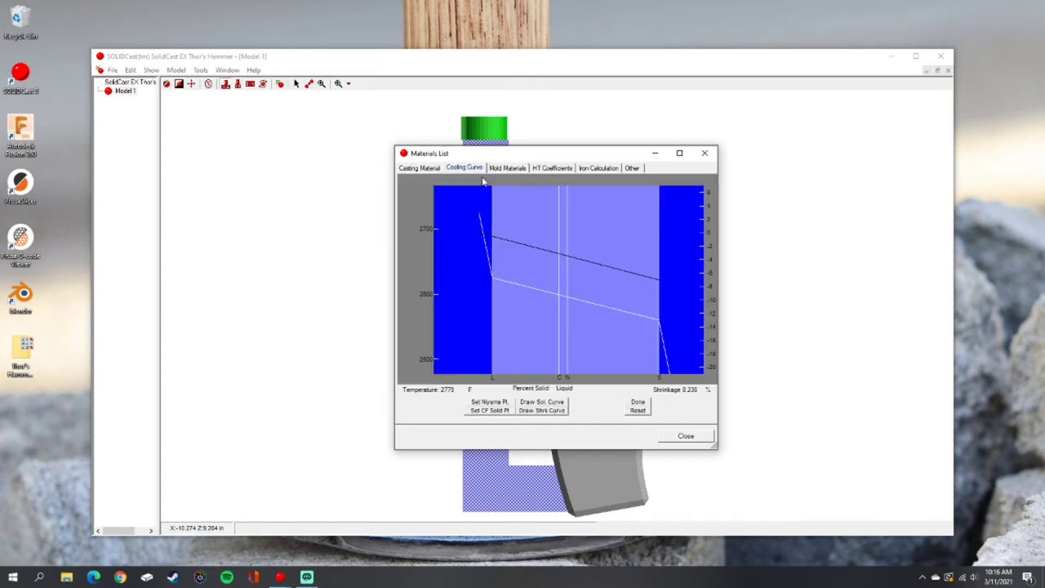
pyautogui.click(506, 169)
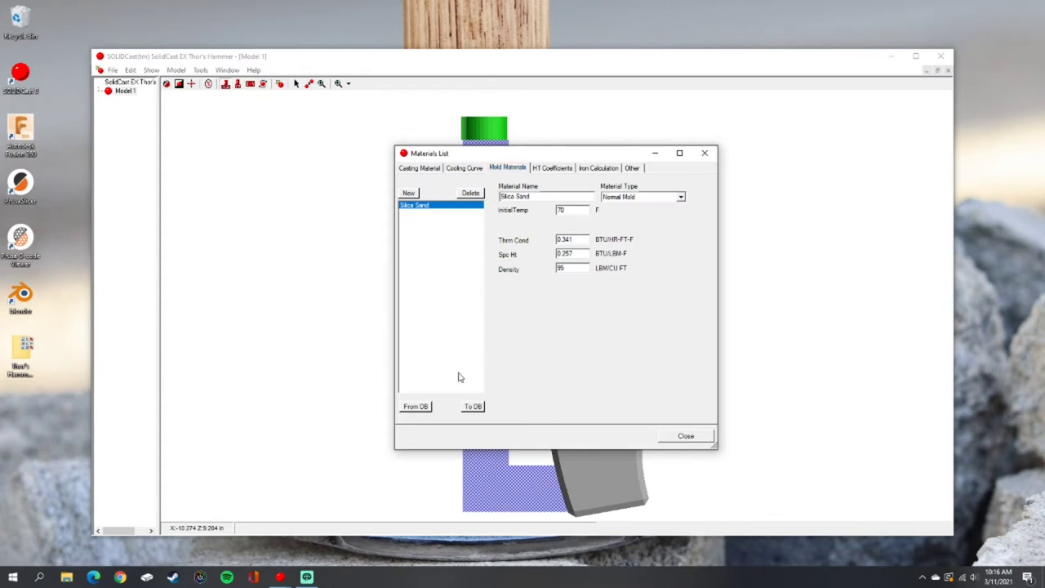
pyautogui.click(426, 406)
pyautogui.moveTo(218, 71); pyautogui.dragTo(364, 181)
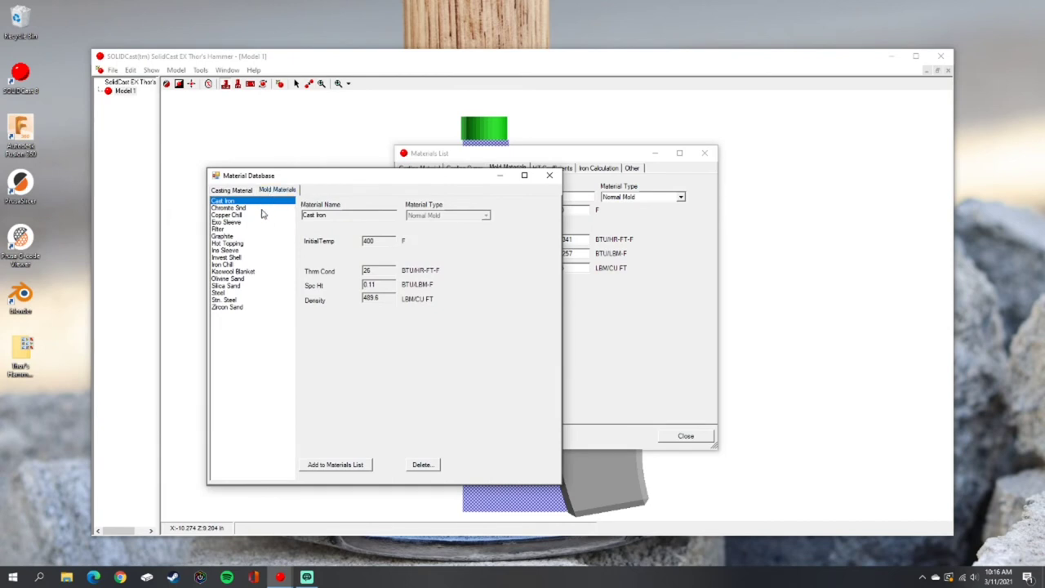
pyautogui.click(233, 257)
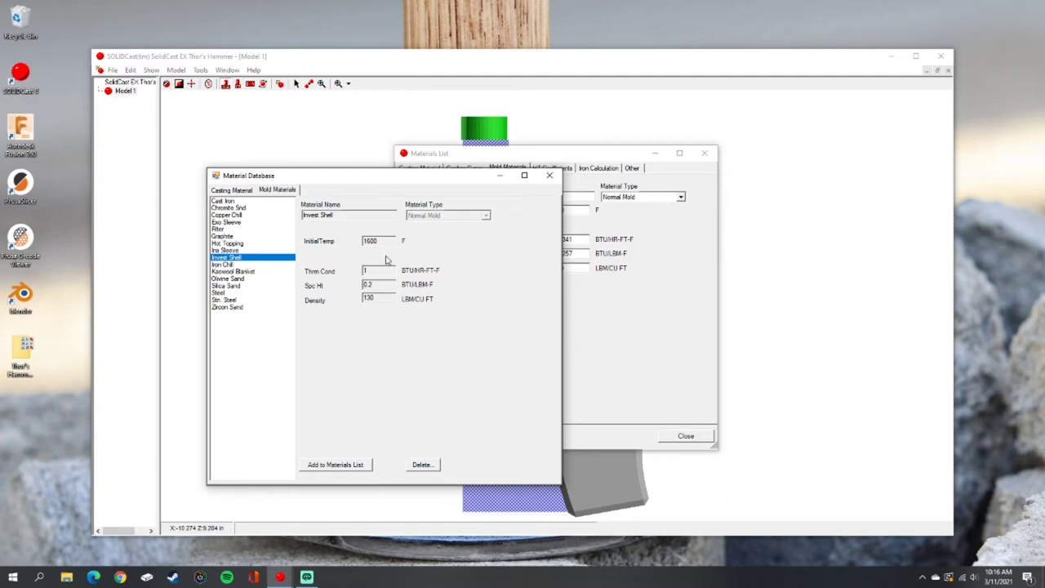
pyautogui.click(357, 466)
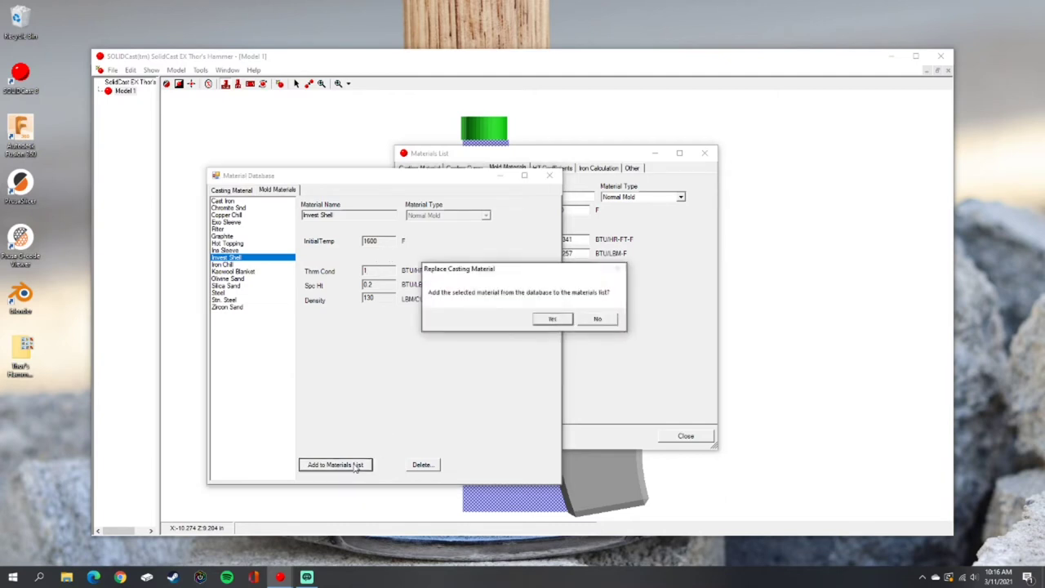
pyautogui.click(554, 320)
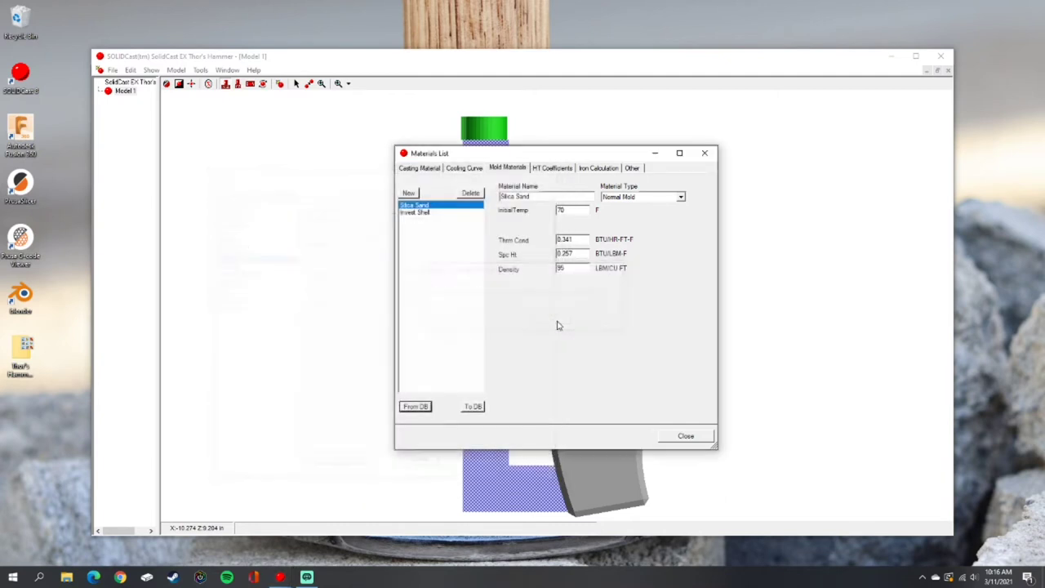
pyautogui.click(425, 212)
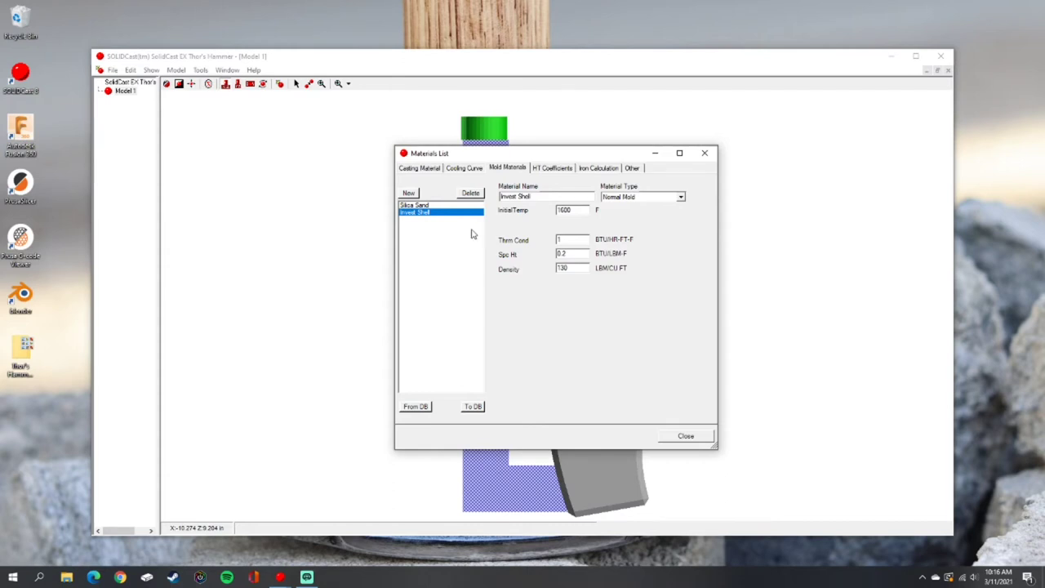
# Review the heat transfer coefficients, iron calculation and ambient temperature and pour time settings, and close the materials list.
pyautogui.click(561, 170)
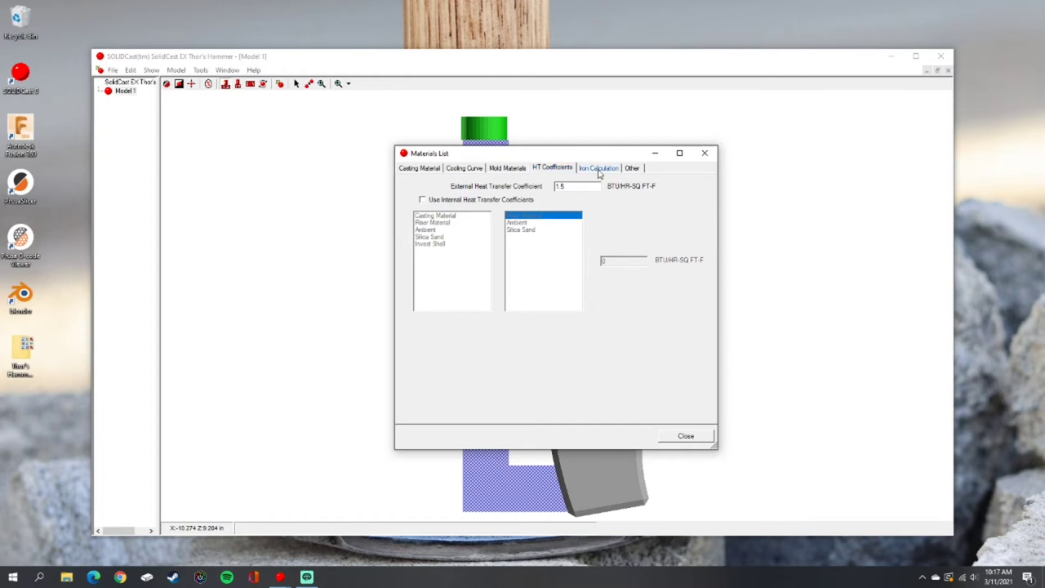
pyautogui.click(600, 170)
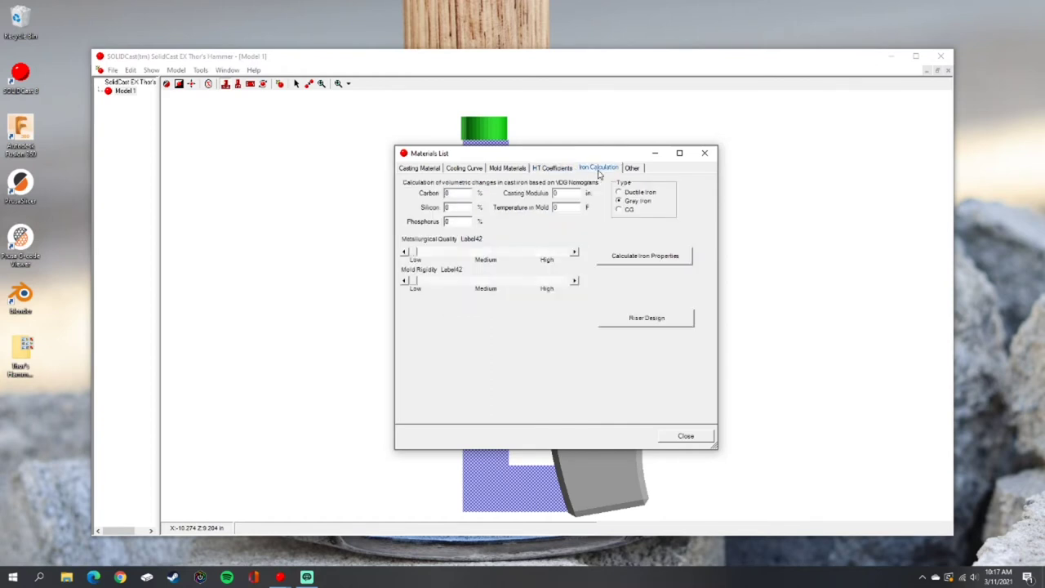
pyautogui.click(631, 171)
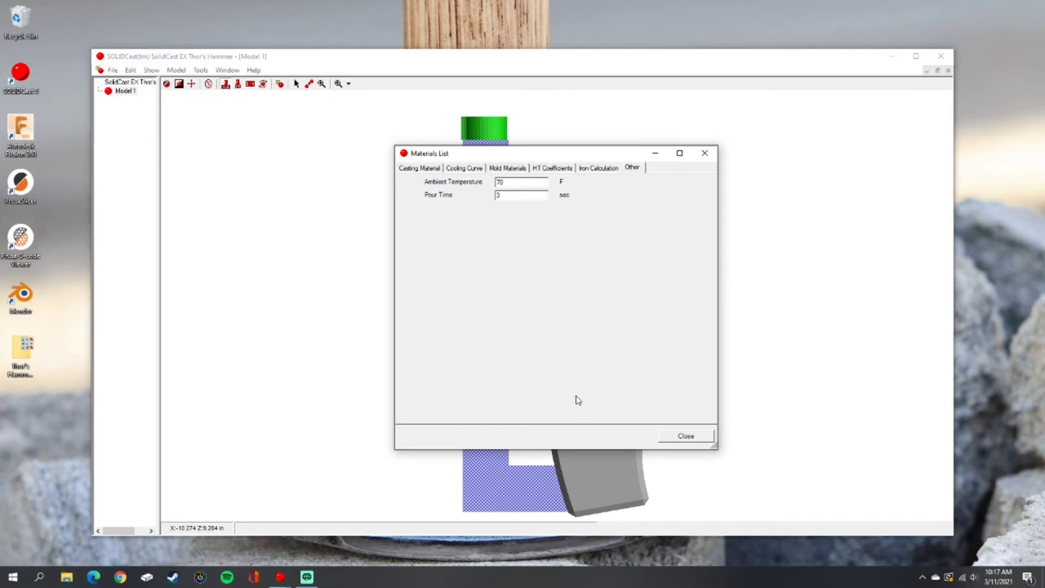
pyautogui.click(687, 437)
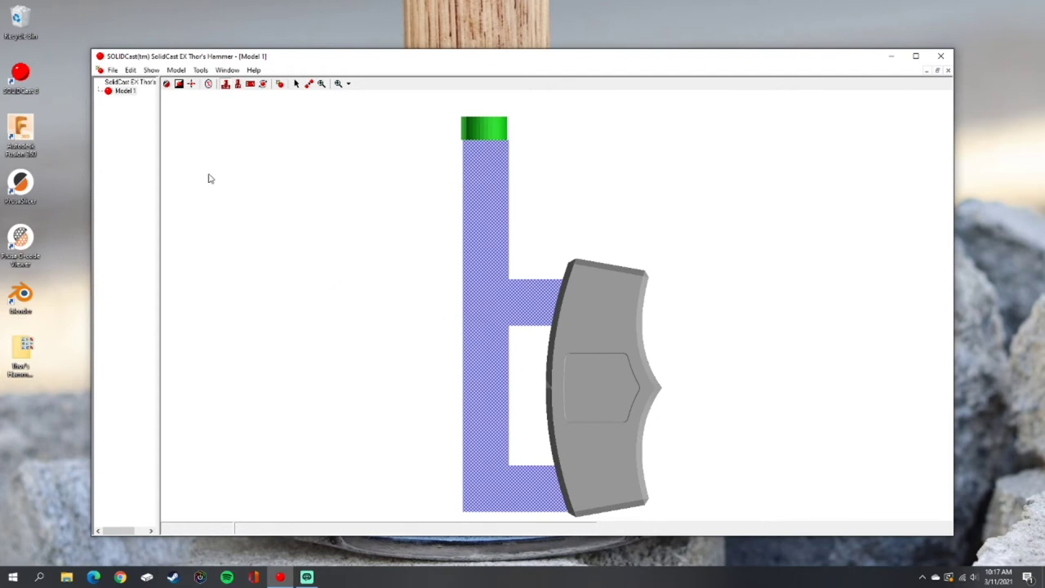
# Begin a mesh of the model named Mesh 1000000, with the number of nodes set to 1000000.
pyautogui.click(177, 72)
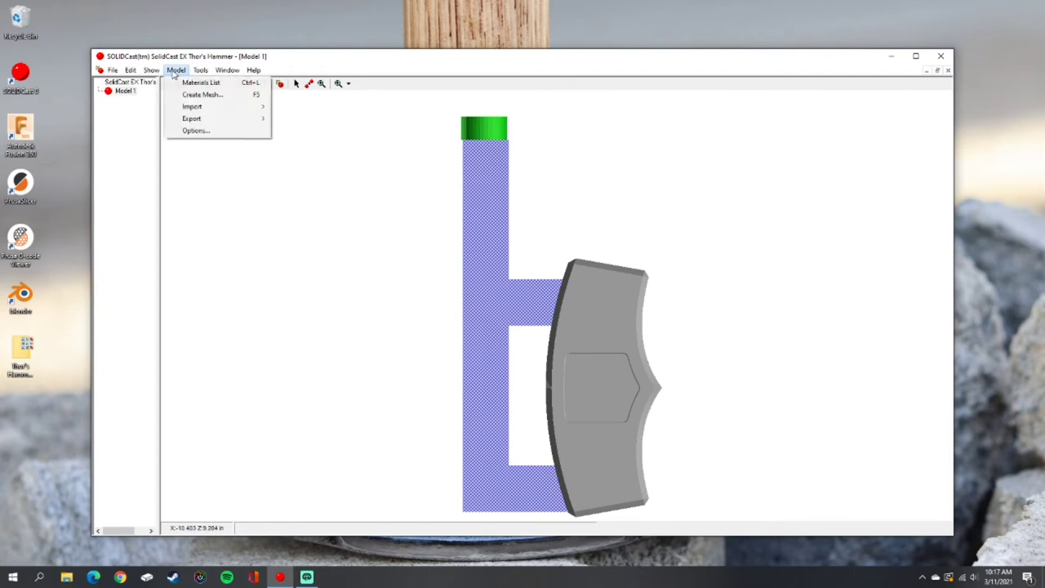
pyautogui.click(196, 95)
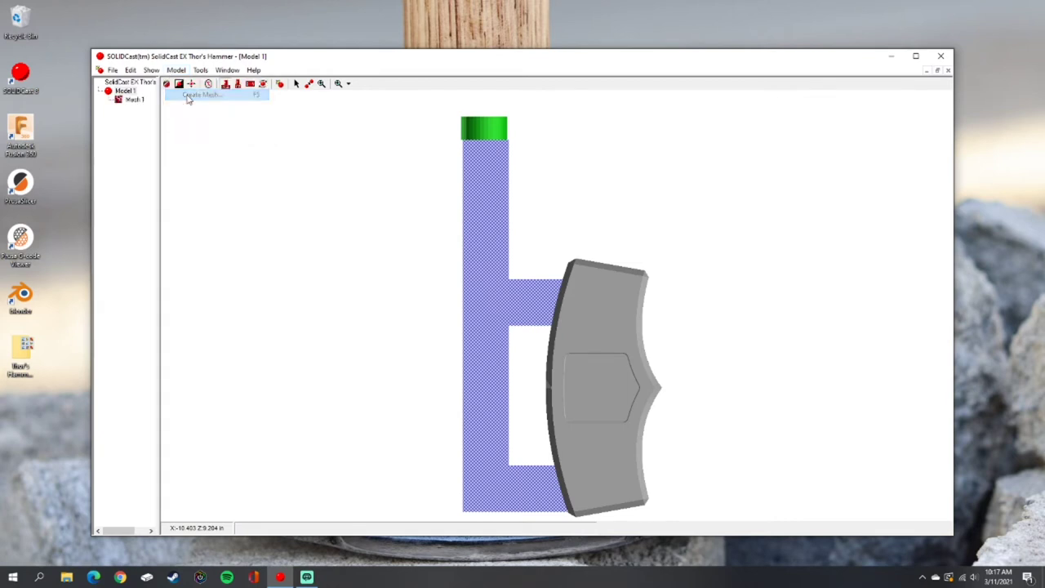
pyautogui.moveTo(497, 241); pyautogui.dragTo(470, 241)
pyautogui.write('Mesh')
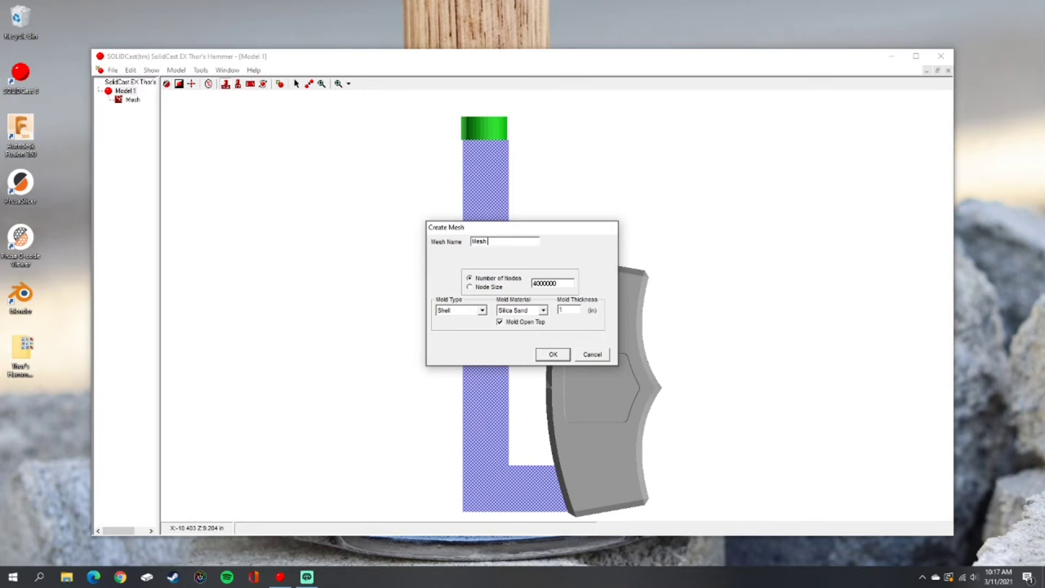
pyautogui.write(' 100000')
pyautogui.click(537, 282)
pyautogui.press('BackSpace')
pyautogui.write('1')
# Set the shell mold's material to Invest Shell and its thickness to 0.5 in, and generate the mesh.
pyautogui.click(544, 312)
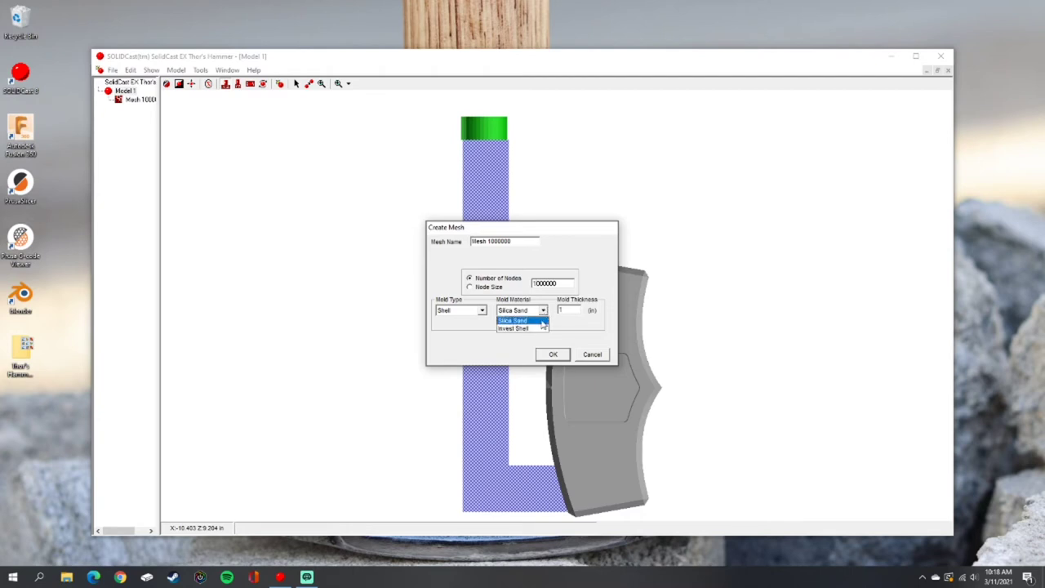
pyautogui.click(539, 324)
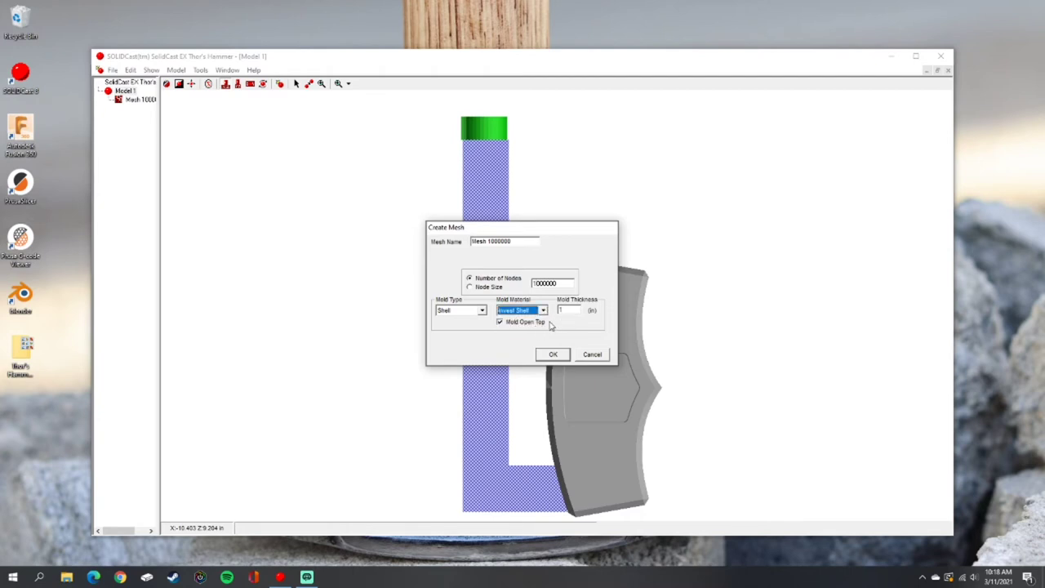
pyautogui.doubleClick(576, 311)
pyautogui.write('0.5')
pyautogui.click(553, 356)
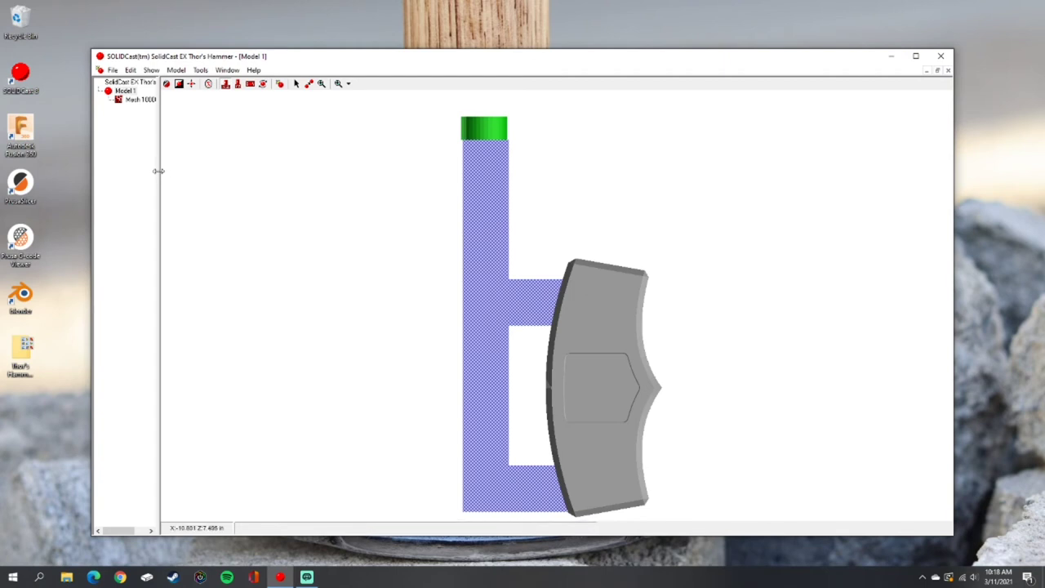
# Widen the project tree and create a second shell mesh named Mesh 100000, adjusting its number of nodes.
pyautogui.moveTo(162, 171); pyautogui.dragTo(174, 171)
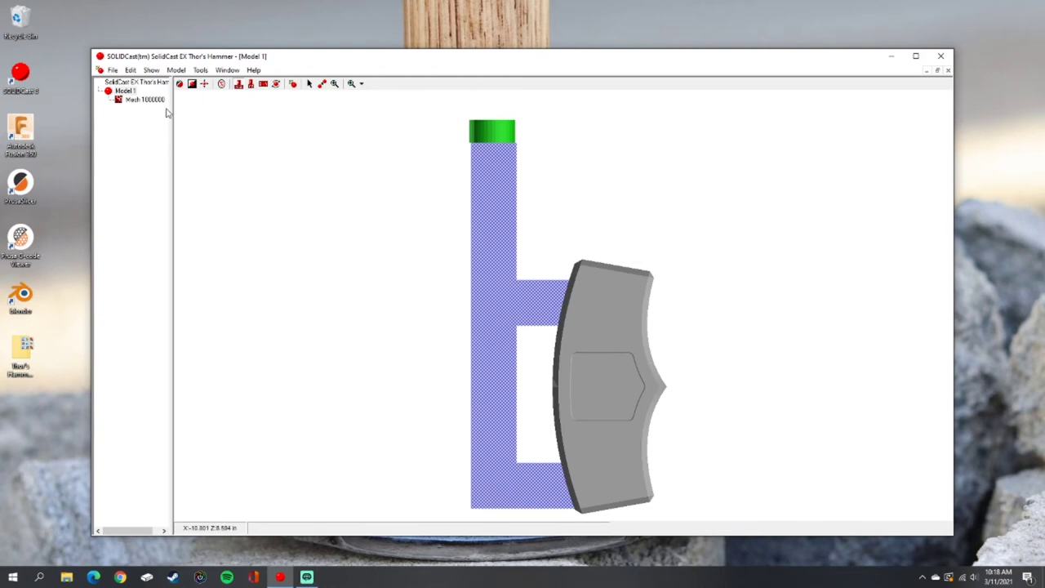
pyautogui.click(176, 70)
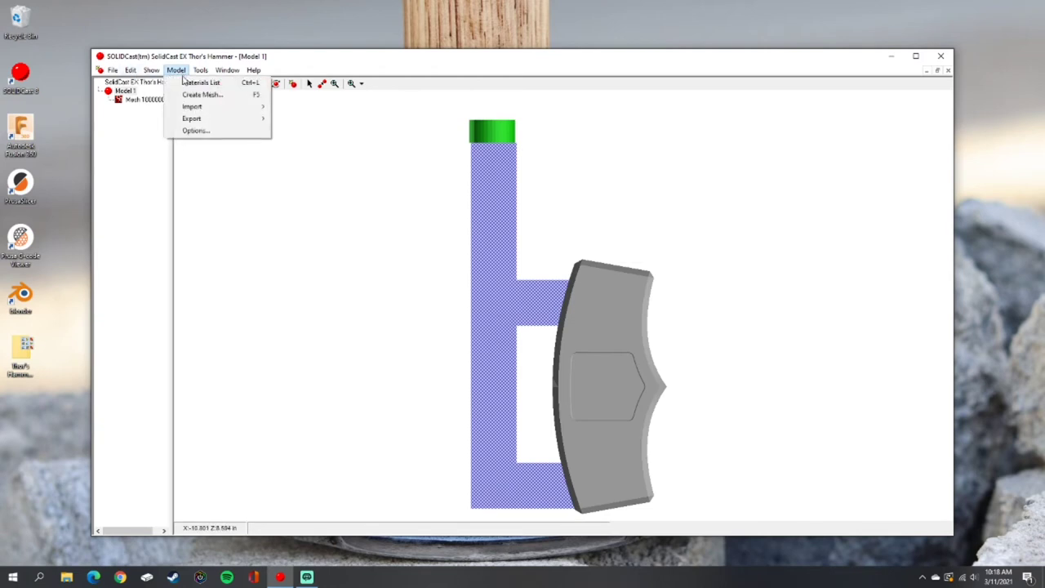
pyautogui.click(200, 94)
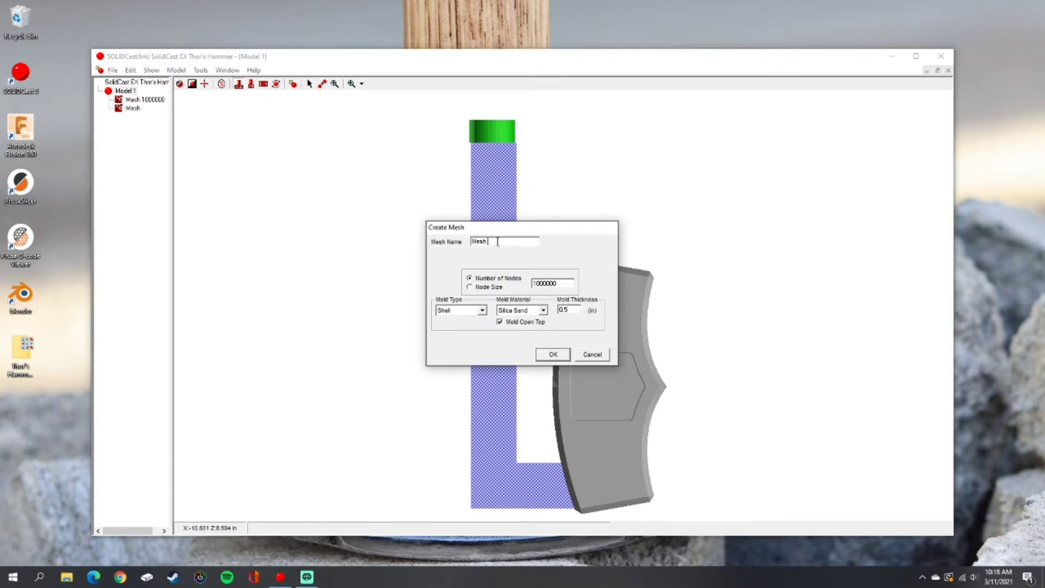
pyautogui.write('1000')
pyautogui.press('BackSpace')
pyautogui.press('BackSpace')
pyautogui.press('BackSpace')
pyautogui.press('BackSpace')
pyautogui.press('BackSpace')
pyautogui.write('1000')
pyautogui.doubleClick(561, 283)
pyautogui.click(561, 283)
pyautogui.click(553, 358)
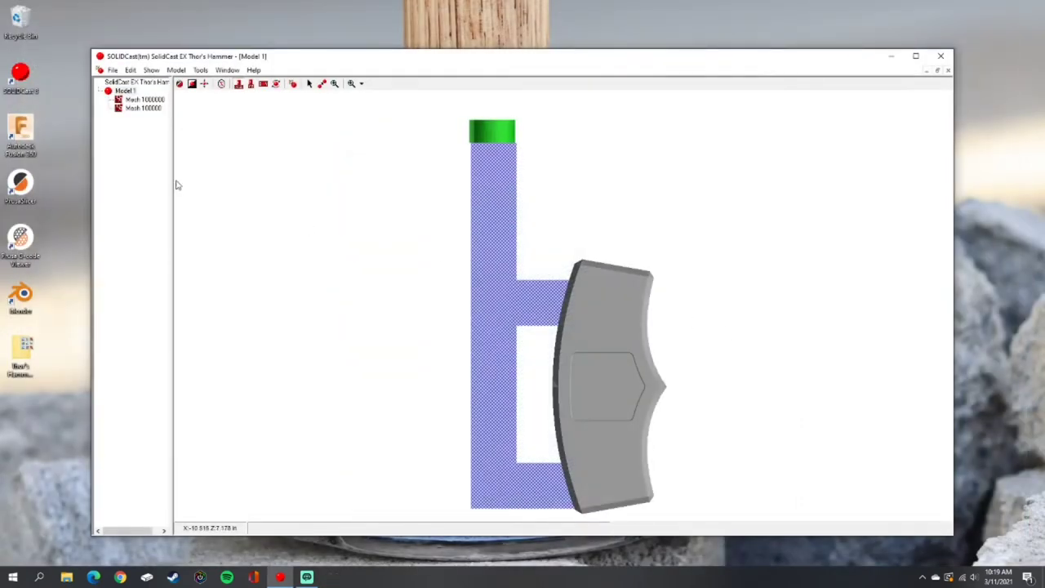
pyautogui.click(159, 112)
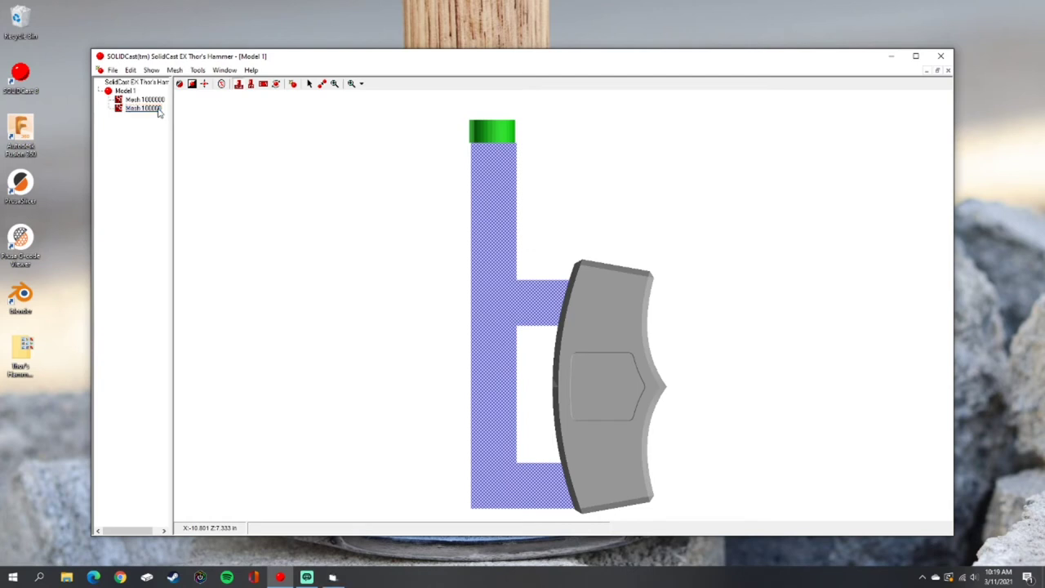
pyautogui.click(151, 112)
pyautogui.click(149, 100)
pyautogui.click(205, 126)
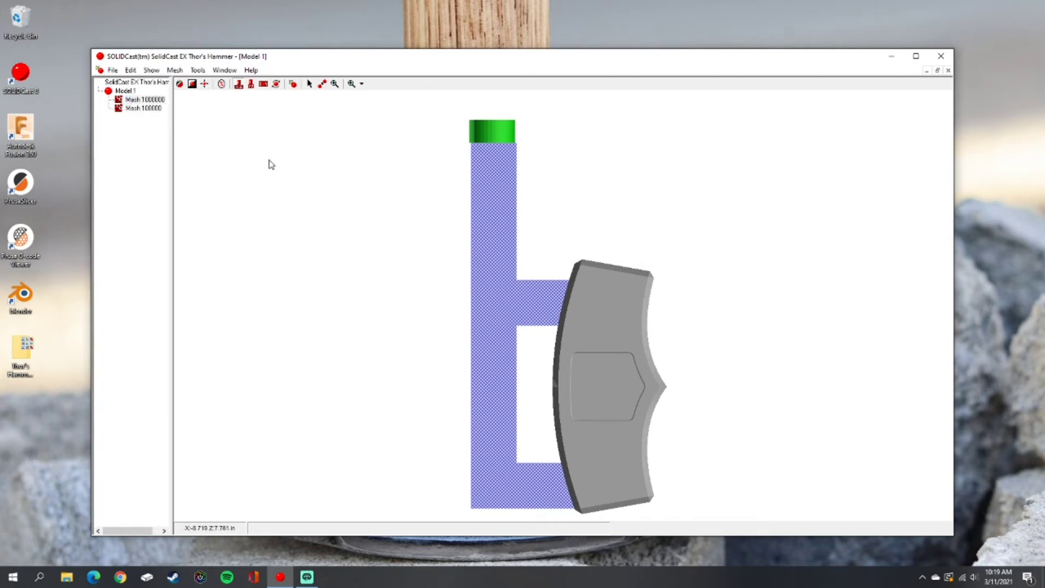
pyautogui.click(151, 100)
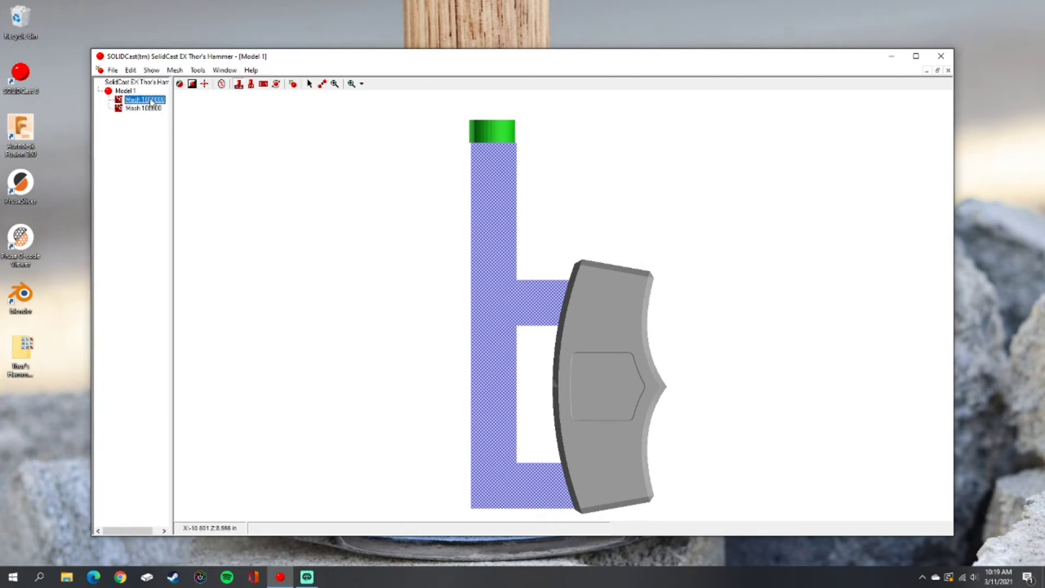
pyautogui.doubleClick(149, 101)
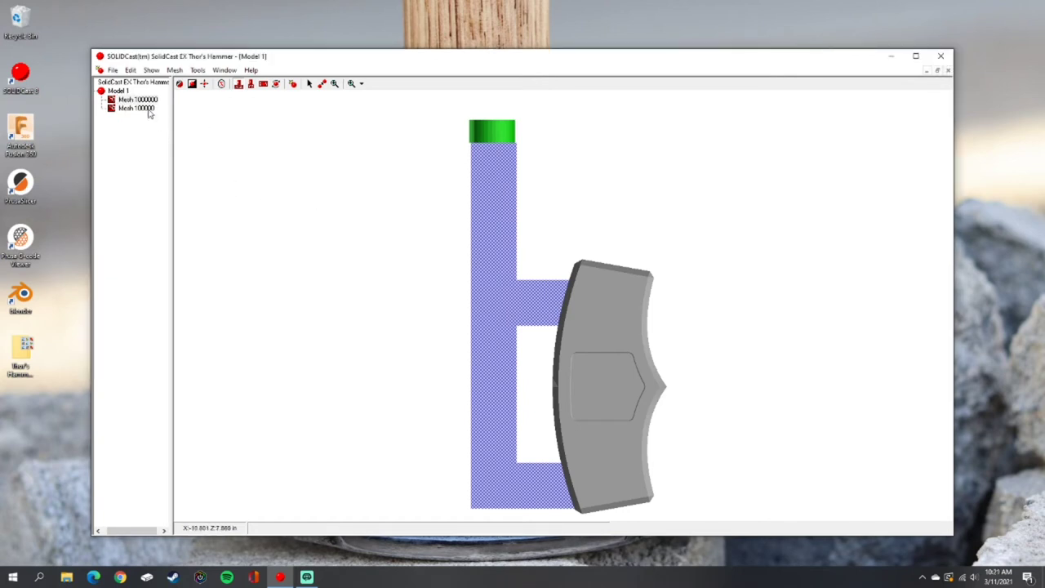
# Set up a single-cycle simulation of Mesh 1000000 named Simulation A, keeping FLOWCast Full as the fill algorithm.
pyautogui.click(144, 100)
pyautogui.click(196, 129)
pyautogui.click(175, 72)
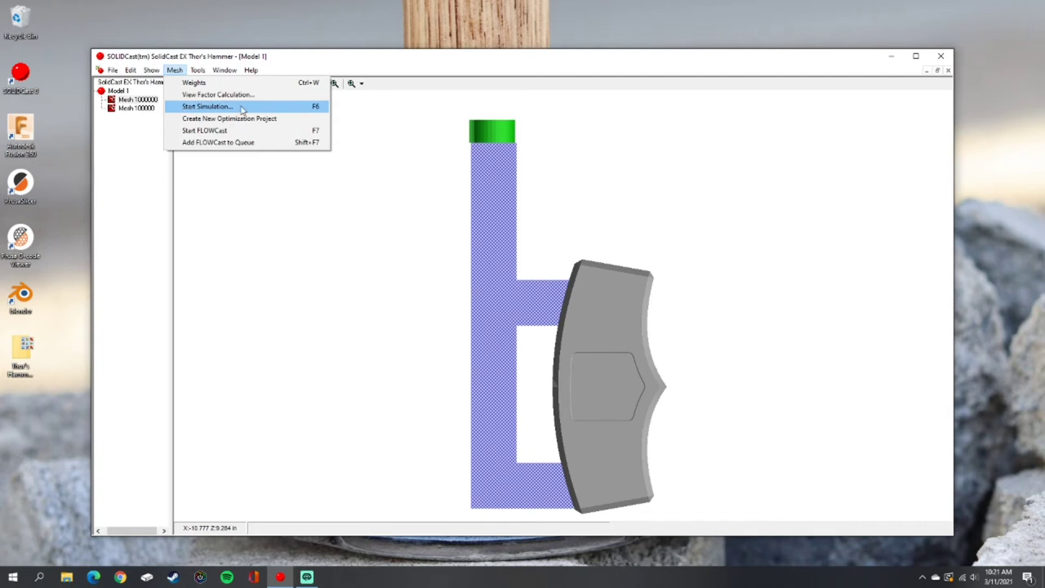
pyautogui.click(241, 109)
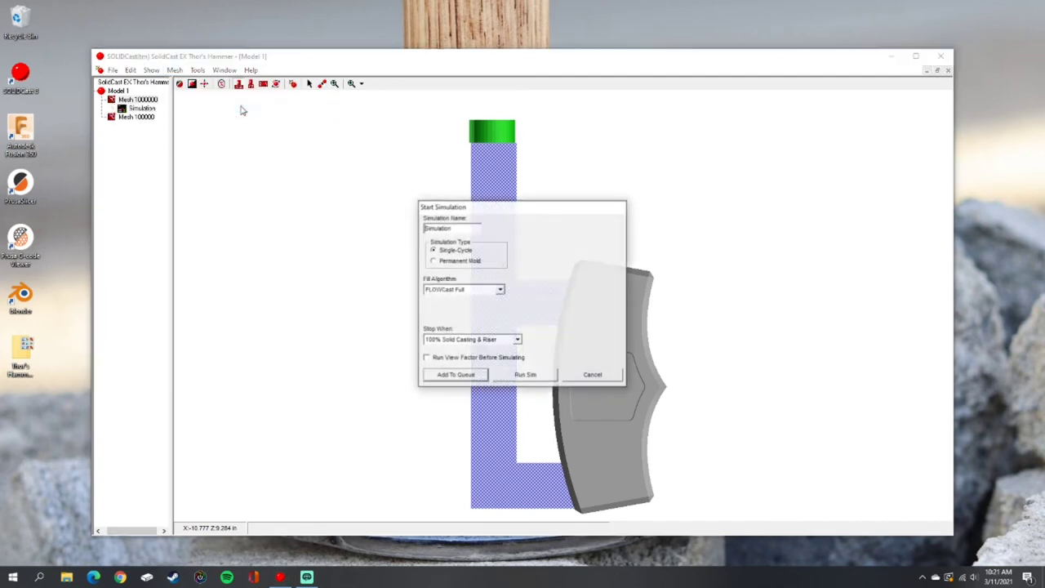
pyautogui.click(459, 227)
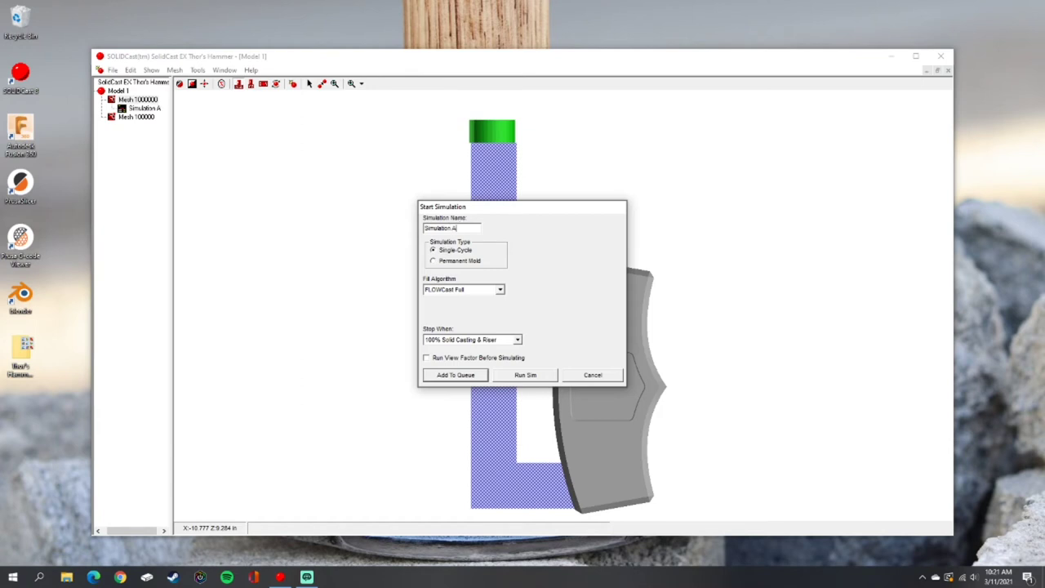
pyautogui.click(500, 291)
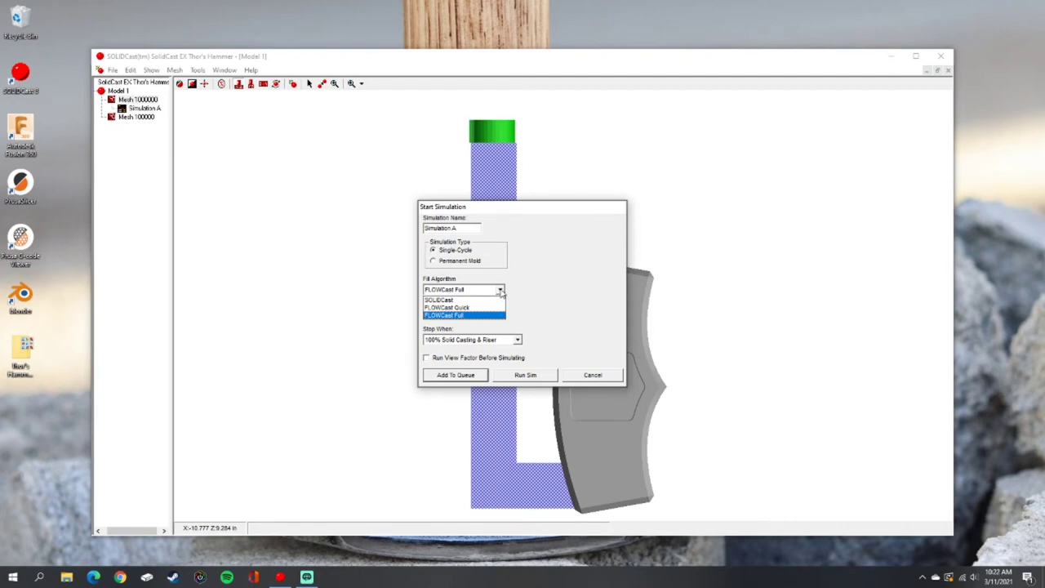
pyautogui.click(501, 292)
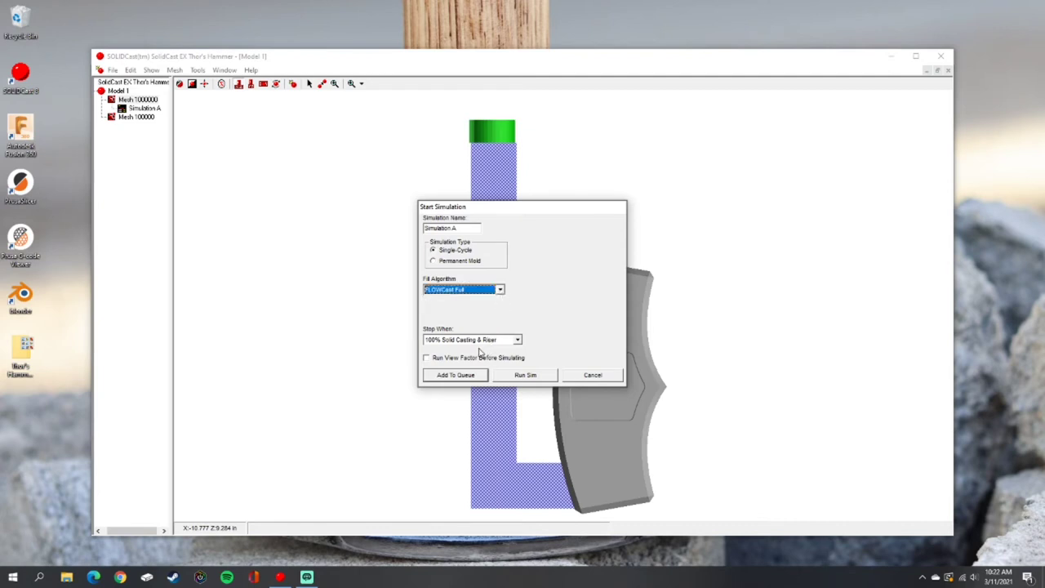
# Keep the stop condition at 100% Solid Casting & Riser, enable the view factor calculation before simulating, and run the simulation.
pyautogui.click(518, 339)
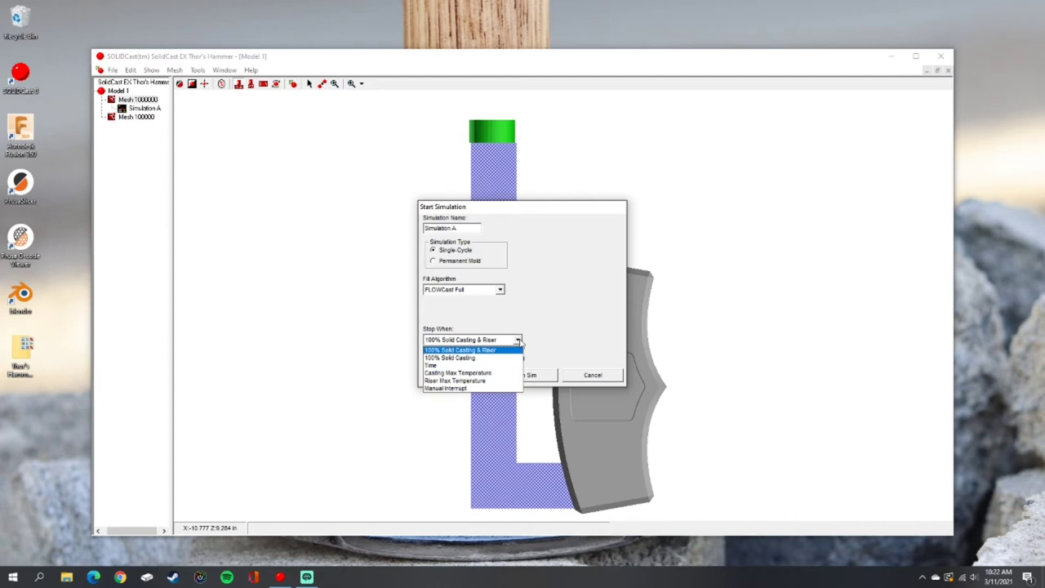
pyautogui.click(518, 341)
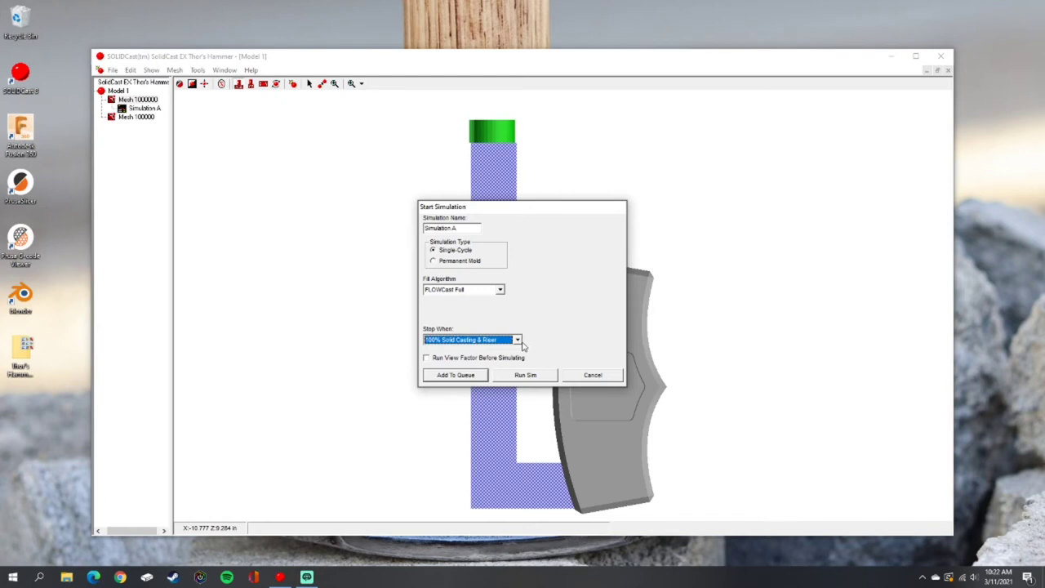
pyautogui.click(446, 360)
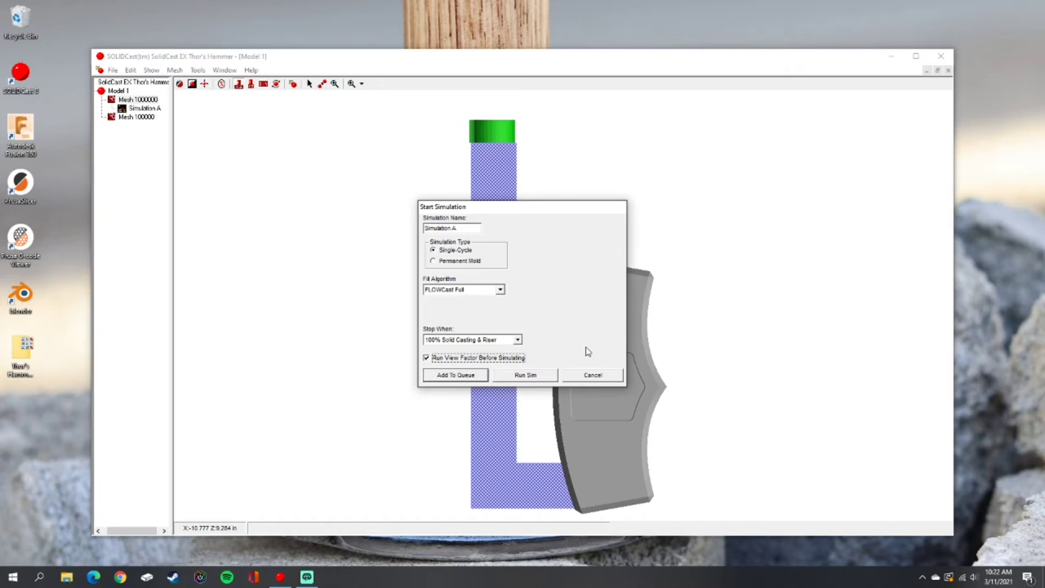
pyautogui.click(529, 379)
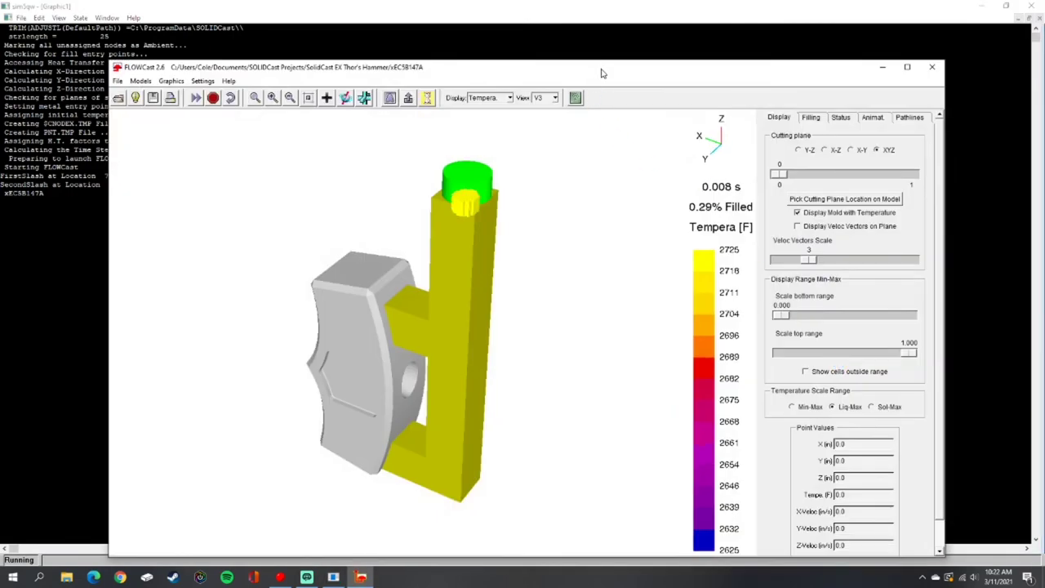
pyautogui.moveTo(602, 69); pyautogui.dragTo(603, 51)
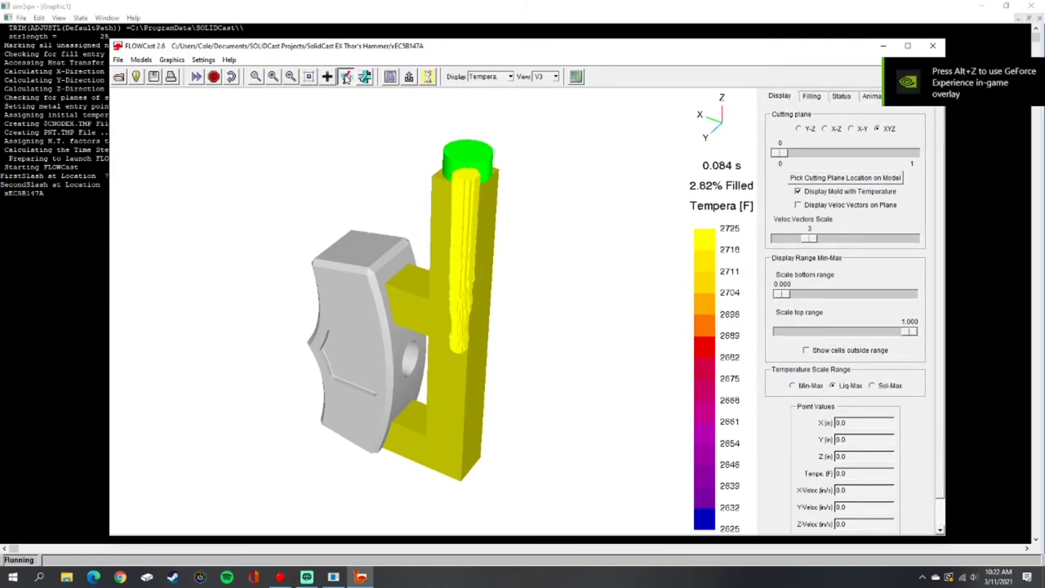
# Orbit the filling model to a side view of the hammer and sprue, and continue the filling simulation.
pyautogui.click(348, 76)
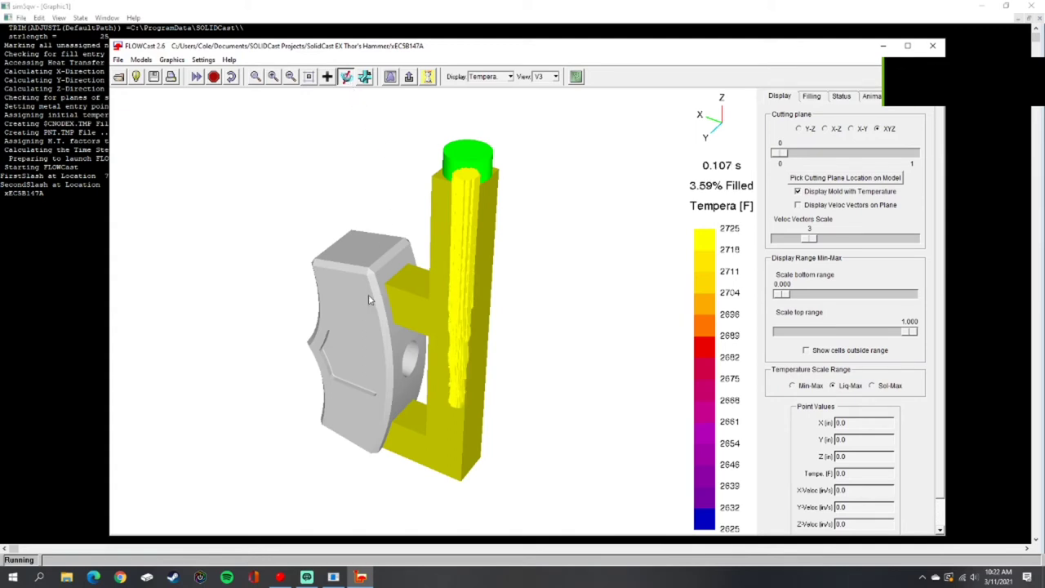
pyautogui.moveTo(375, 295); pyautogui.dragTo(474, 196)
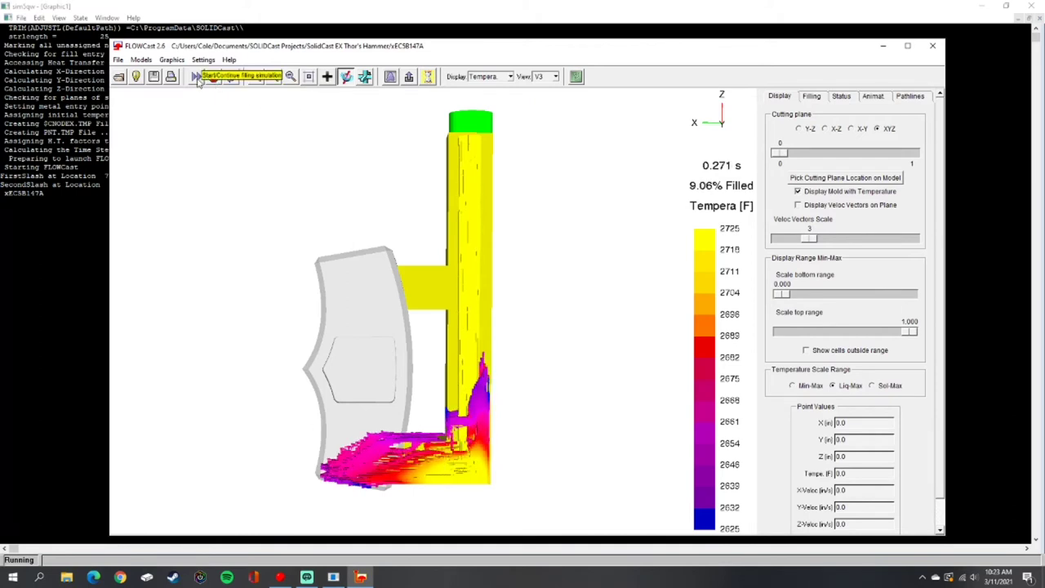
pyautogui.click(197, 79)
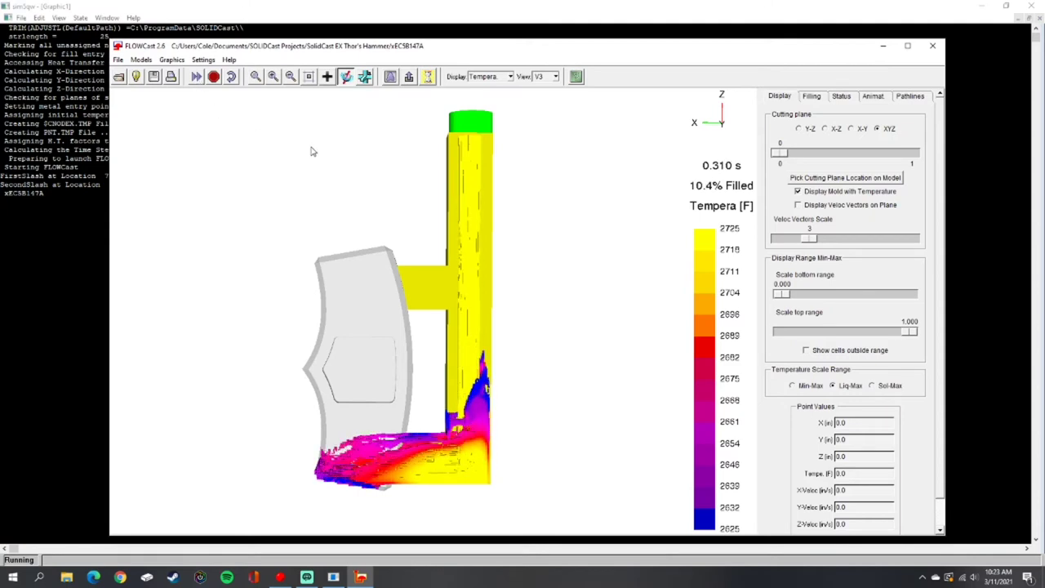
# Color the flowing metal by Z velocity and by overall velocity while the mold fills.
pyautogui.click(511, 77)
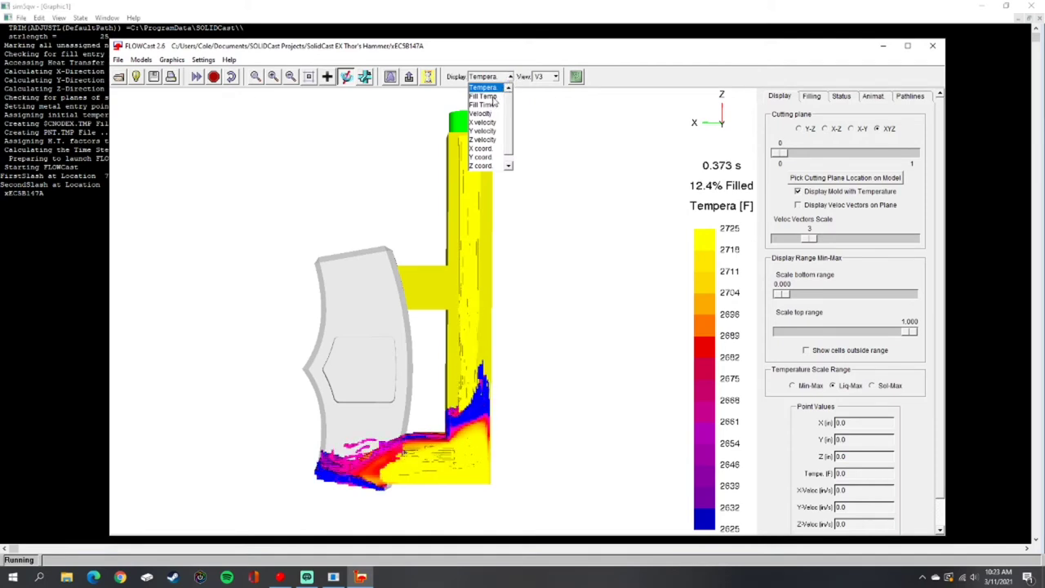
pyautogui.click(491, 141)
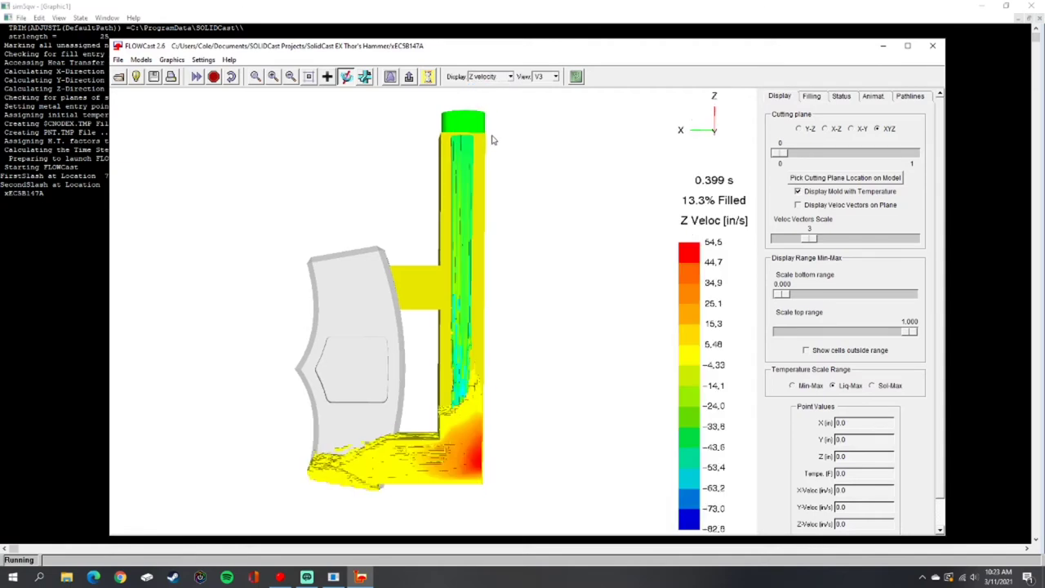
pyautogui.click(511, 77)
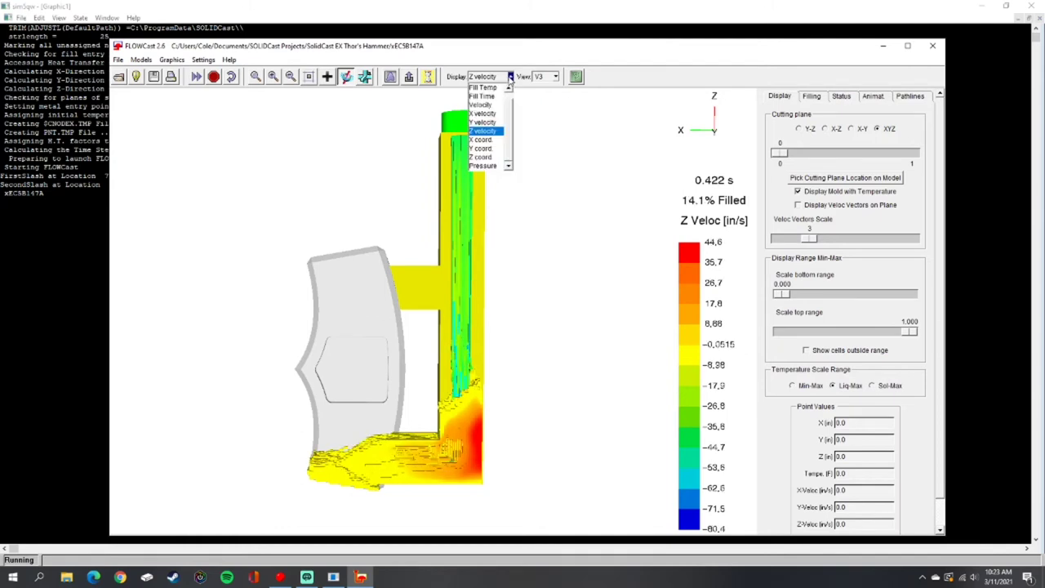
pyautogui.click(483, 106)
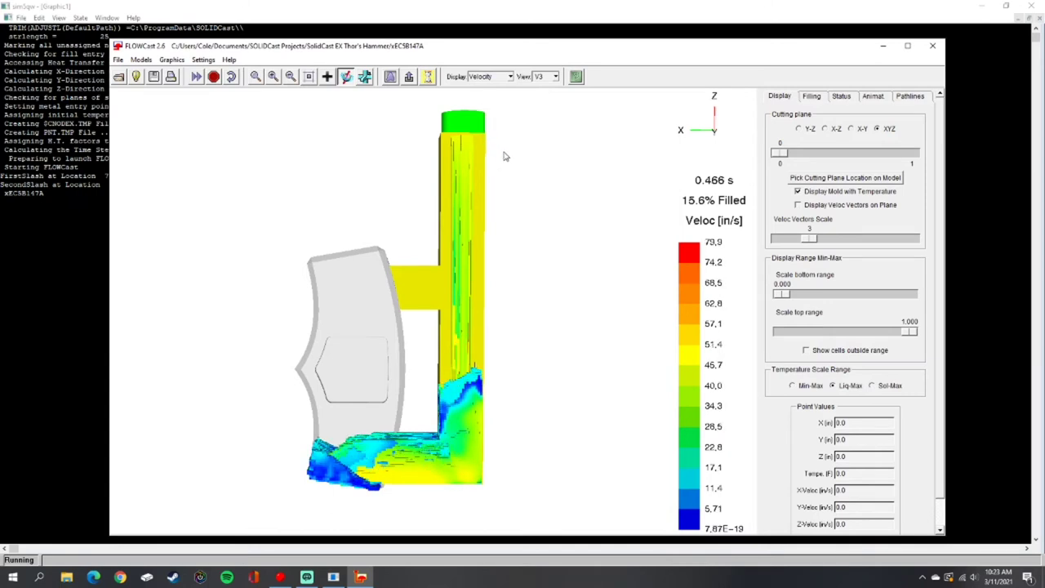
# Display the pressure in the flowing metal and inspect the bottom of the gating from below before returning to the side view.
pyautogui.click(510, 80)
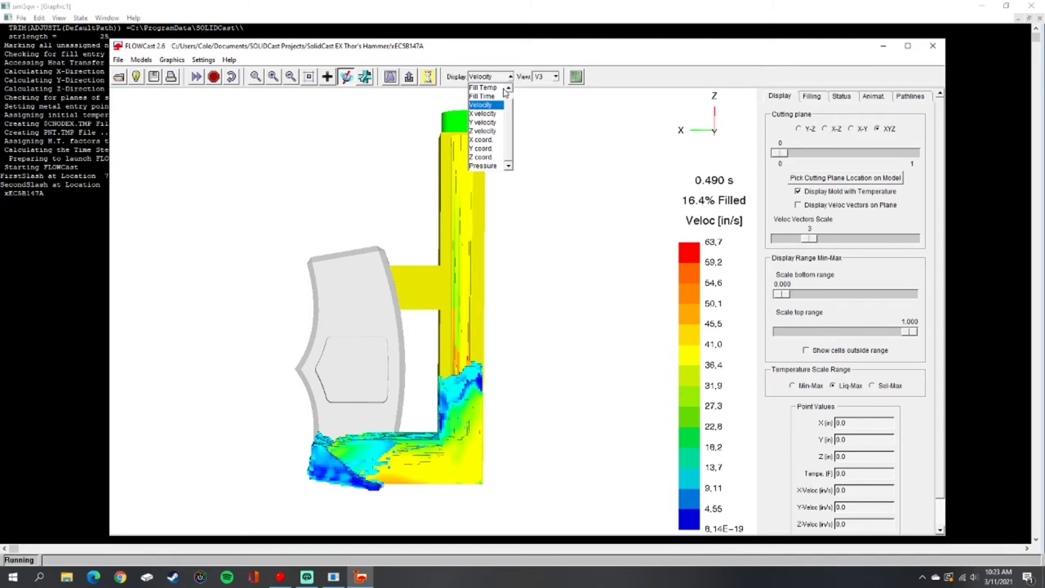
pyautogui.click(491, 166)
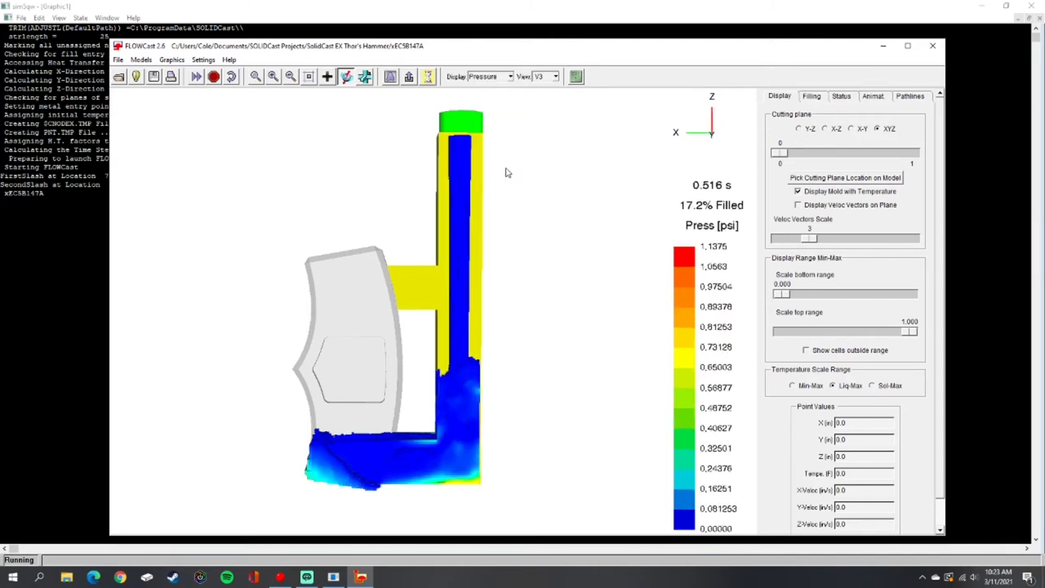
pyautogui.click(347, 77)
pyautogui.moveTo(490, 123); pyautogui.dragTo(523, 128)
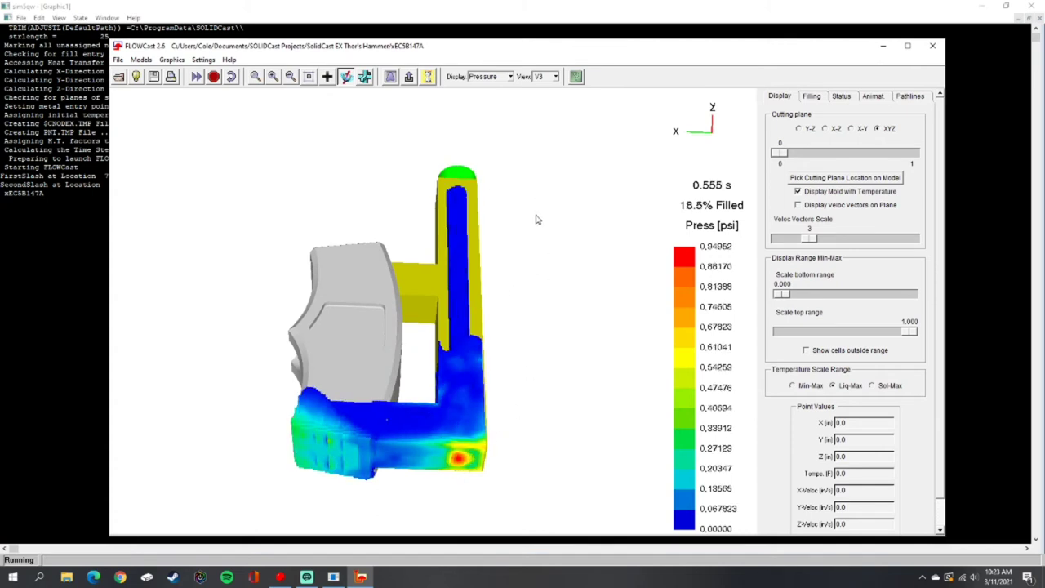
pyautogui.moveTo(534, 220); pyautogui.dragTo(542, 338)
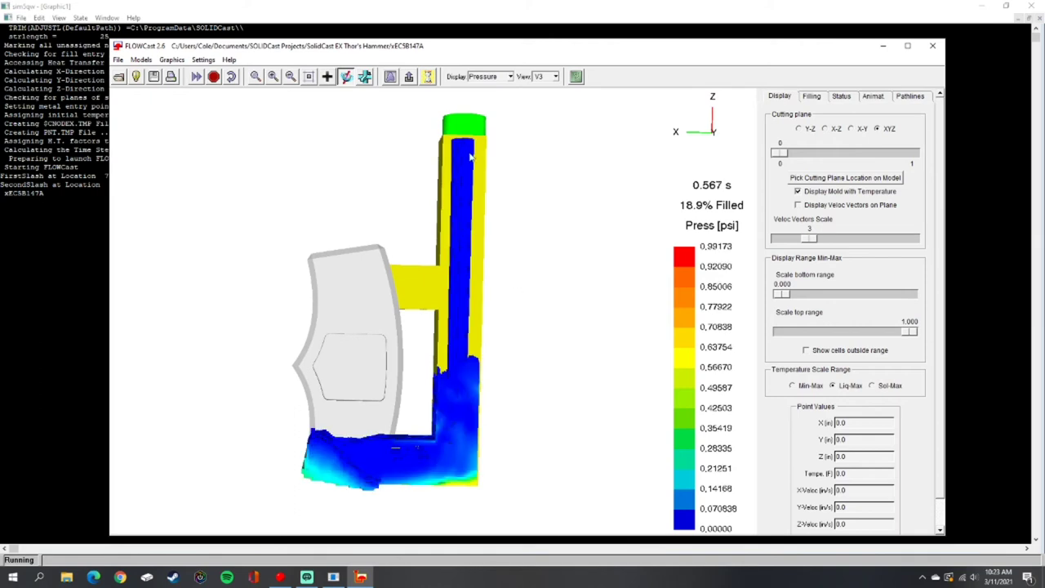
# Display the fill temperature, return to the current temperature plot, and watch the filling from the side.
pyautogui.click(511, 77)
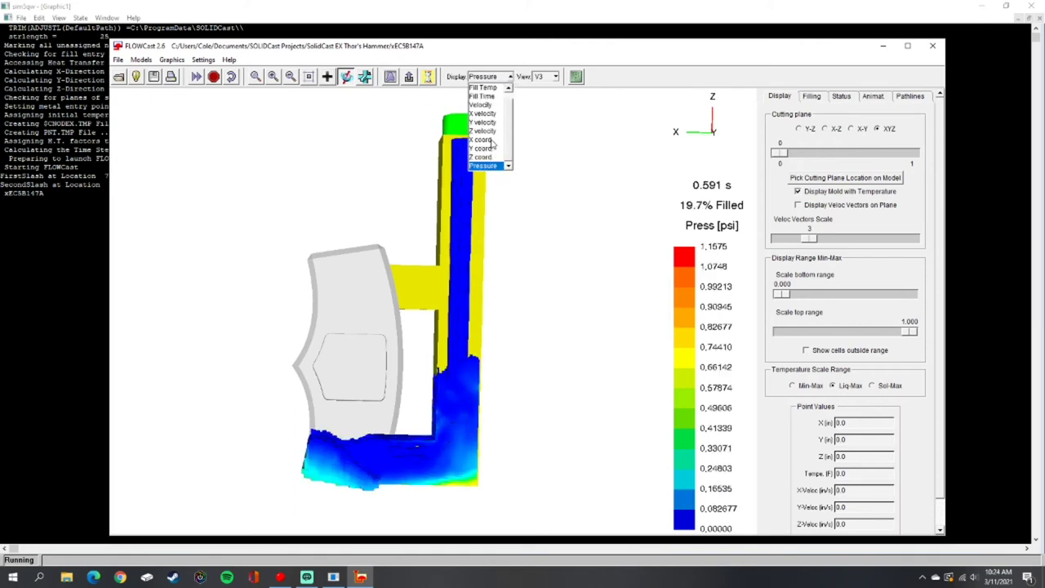
pyautogui.scroll(1, 490, 104)
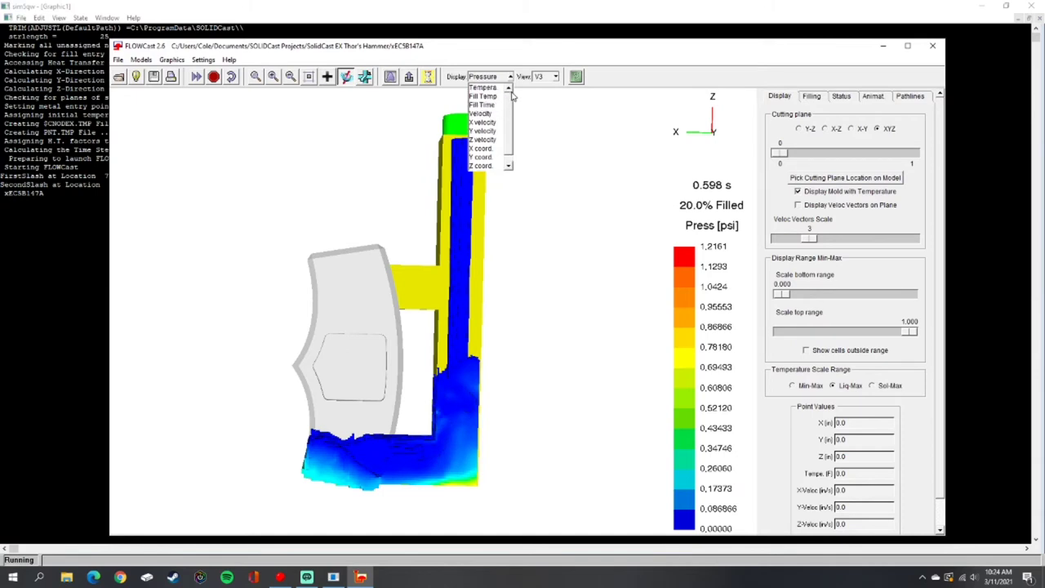
pyautogui.click(488, 97)
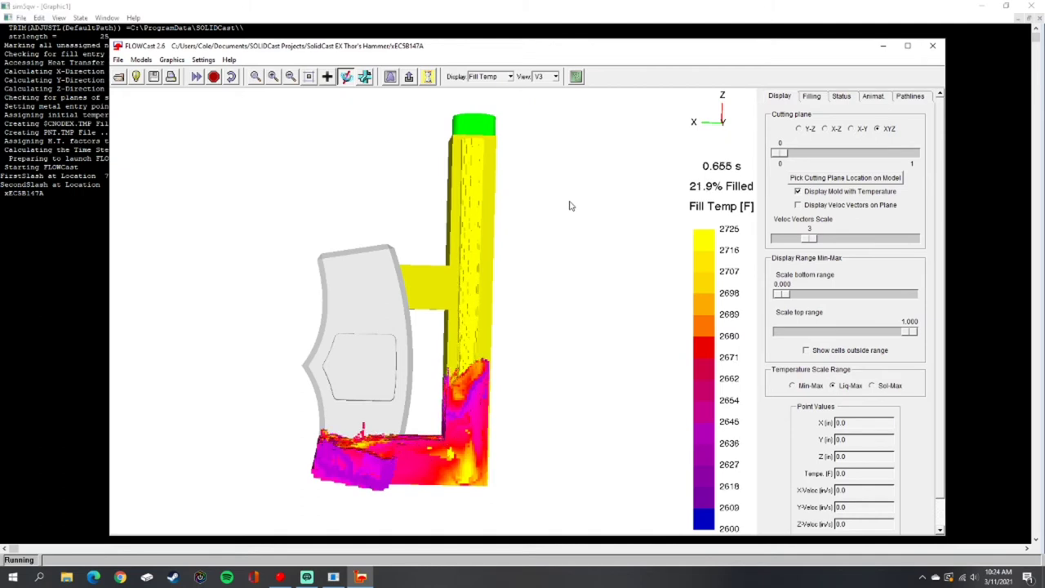
pyautogui.click(510, 76)
pyautogui.scroll(1, 515, 102)
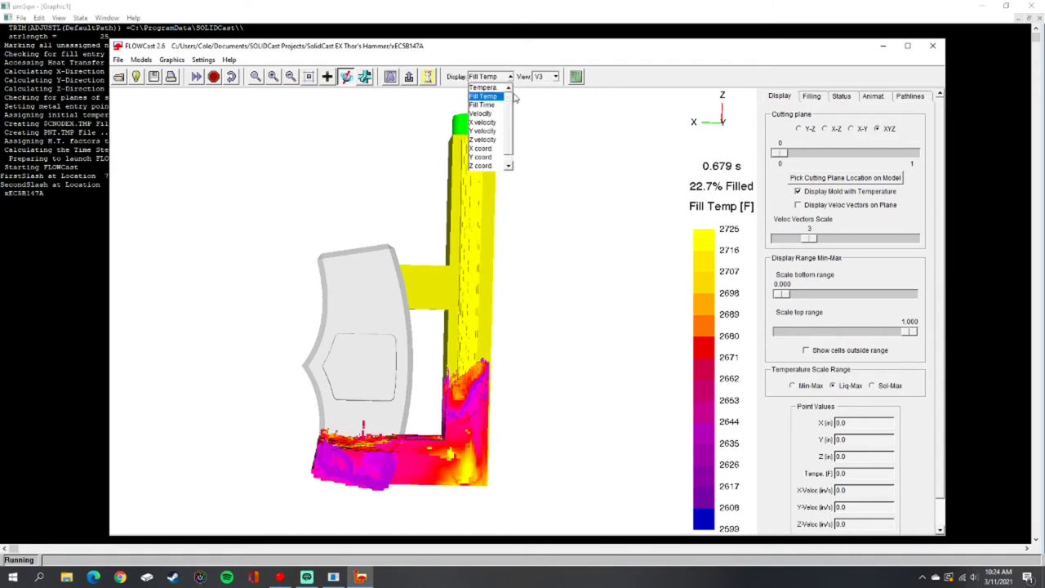
pyautogui.click(498, 88)
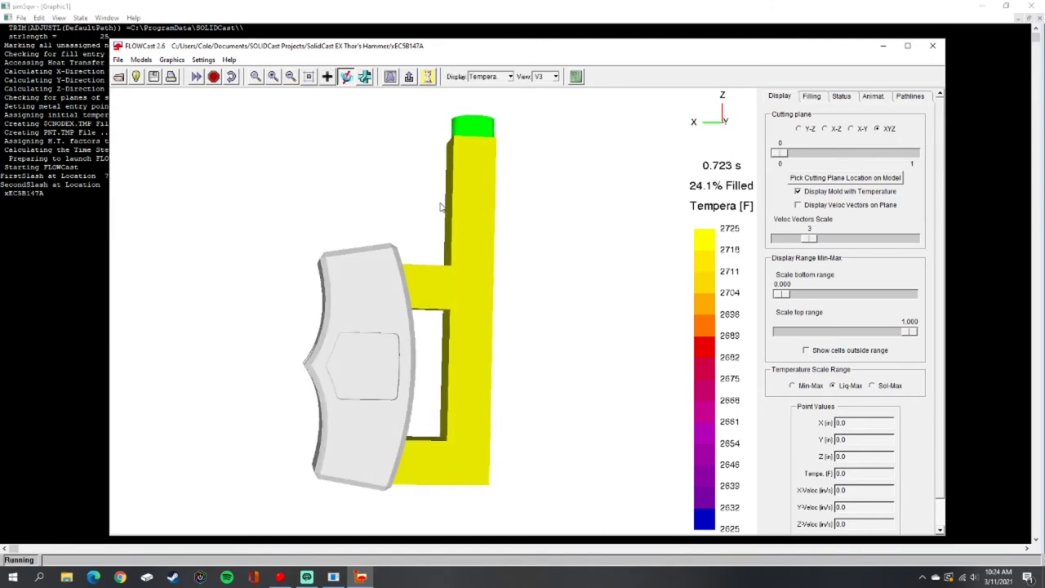
pyautogui.moveTo(439, 207); pyautogui.dragTo(500, 252)
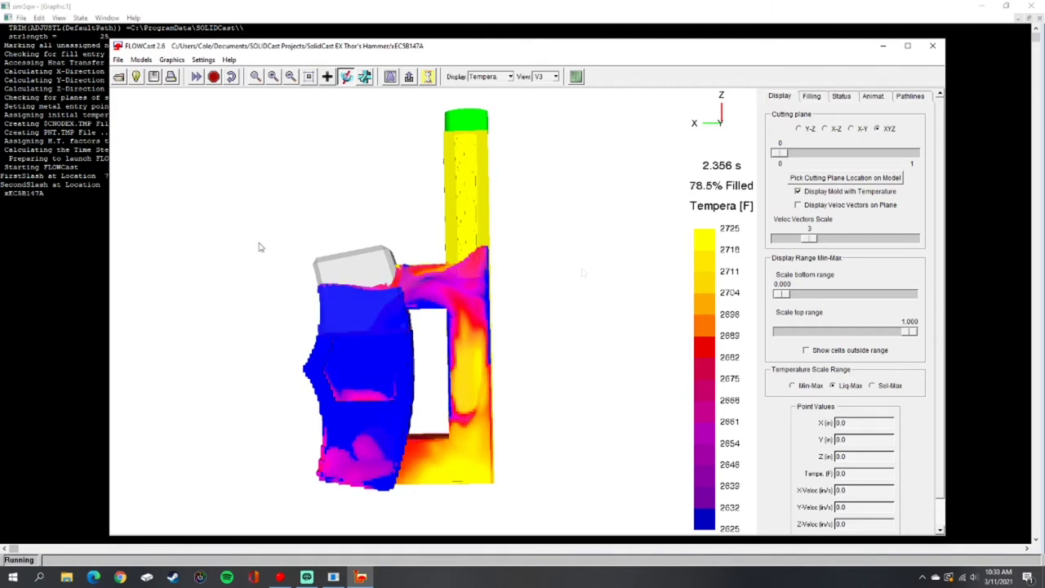
# Review the fill temperature on the nearly filled hammer and switch the display back to temperature.
pyautogui.click(509, 77)
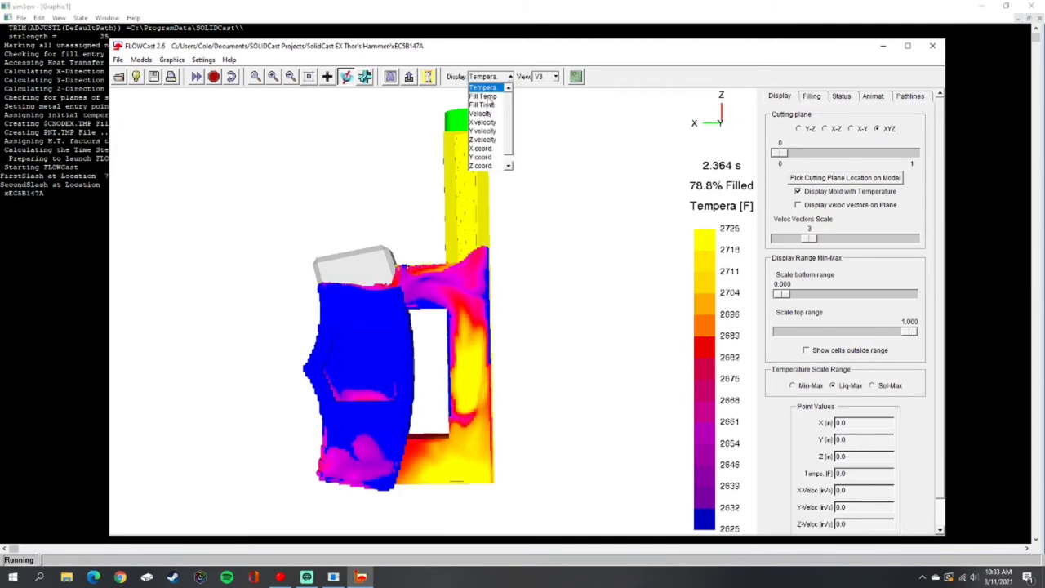
pyautogui.click(484, 97)
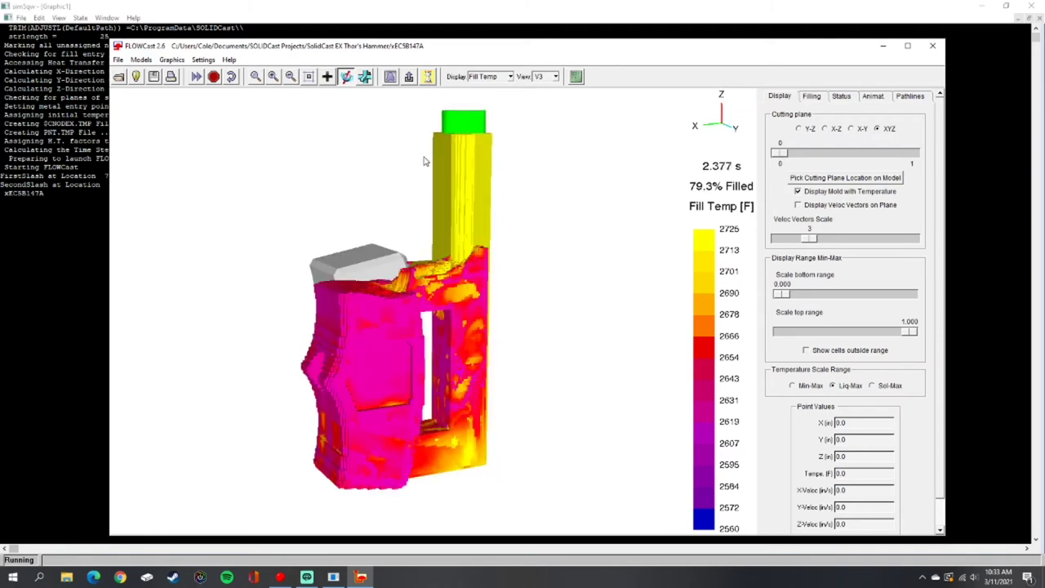
pyautogui.click(510, 77)
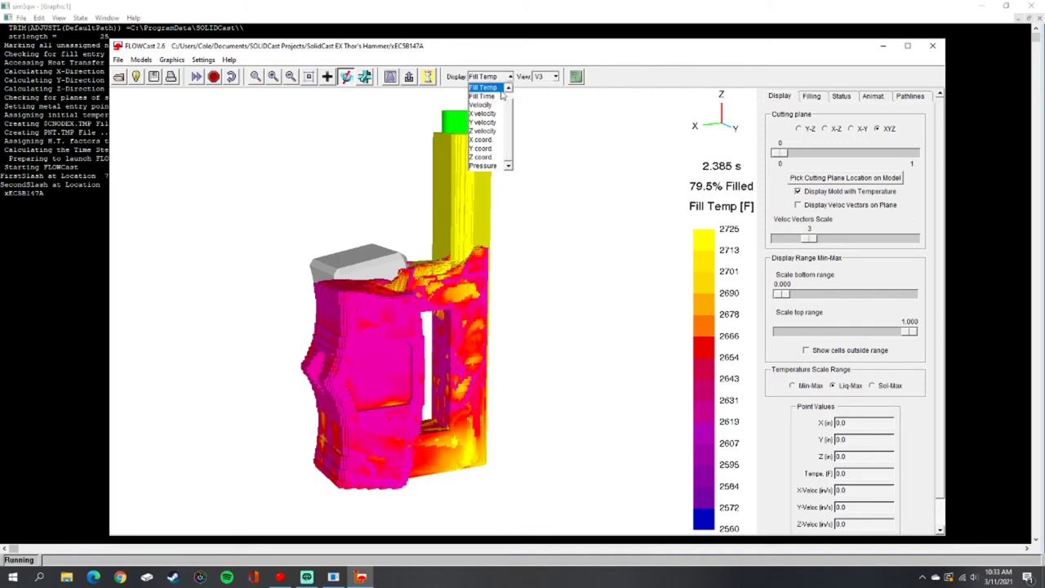
pyautogui.click(507, 89)
pyautogui.click(495, 88)
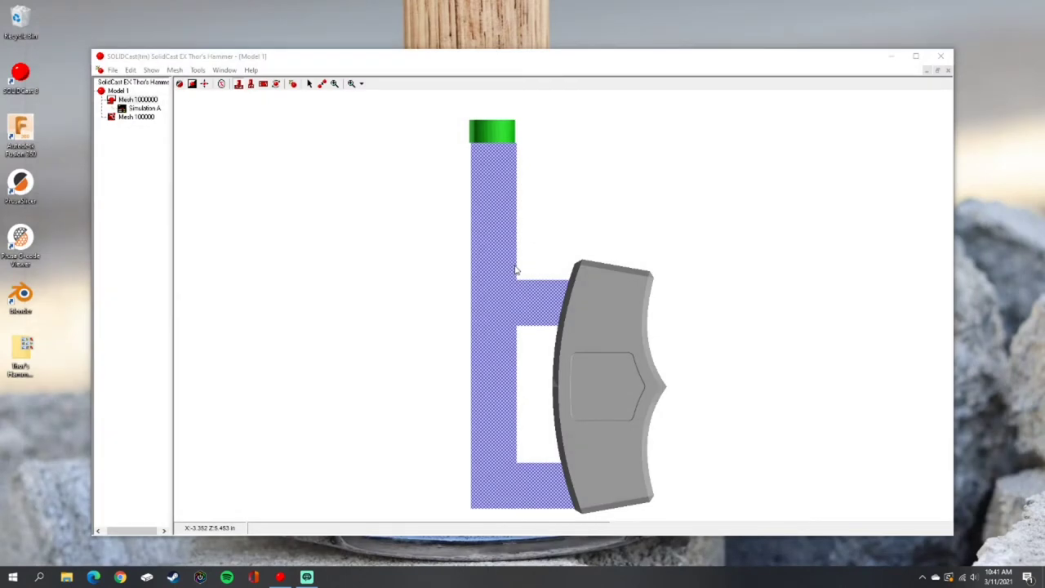
# Open the results of Simulation A from Mesh 1000000 in the Simulation Results Viewer.
pyautogui.click(756, 204)
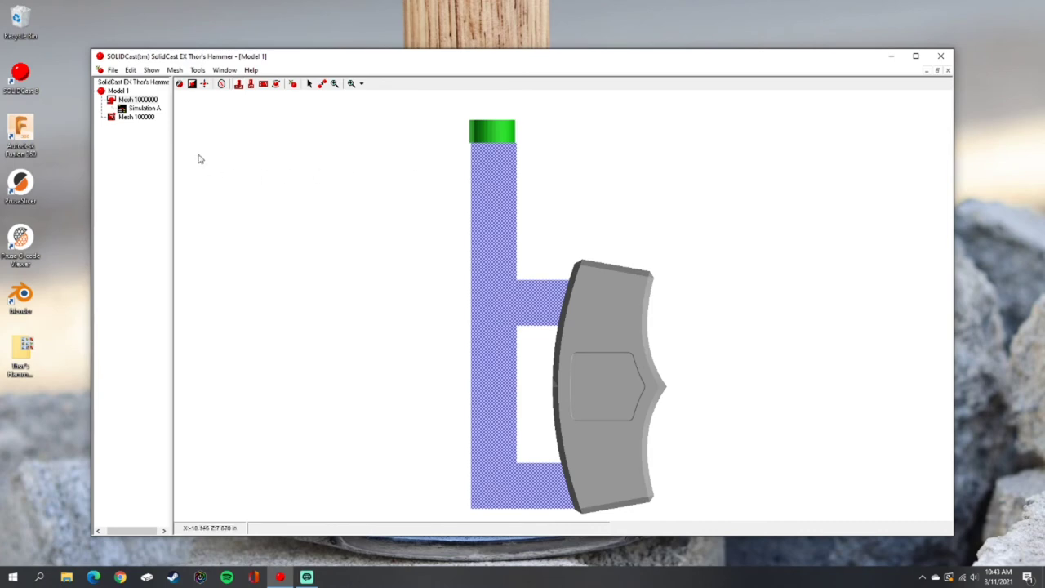
pyautogui.click(144, 108)
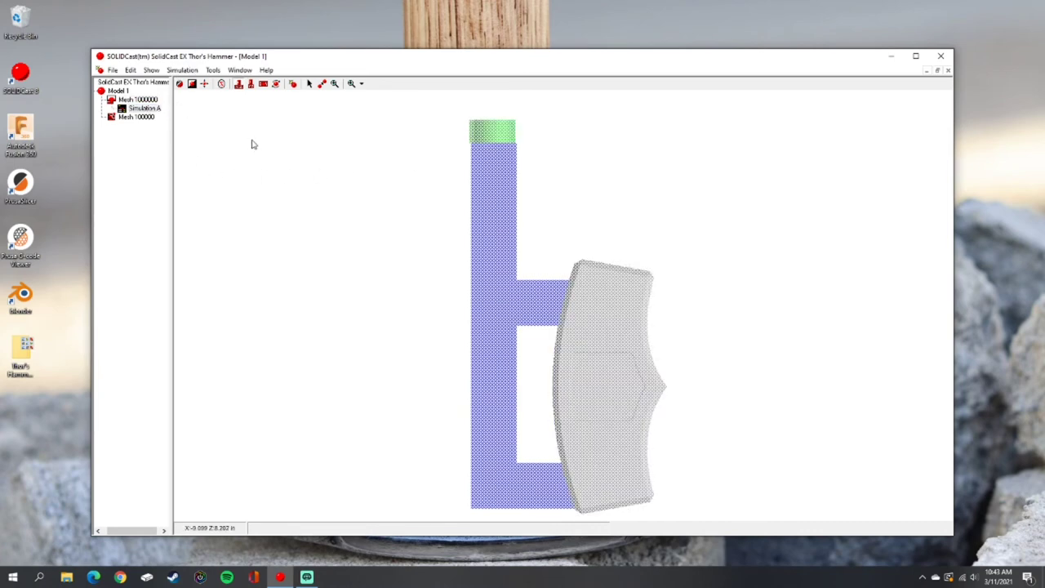
pyautogui.click(213, 71)
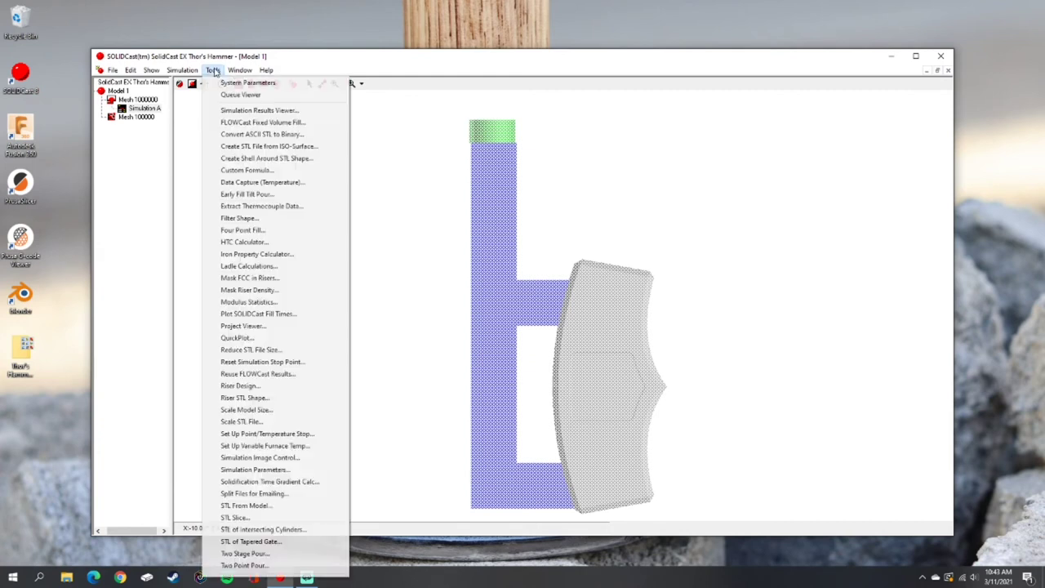
pyautogui.click(245, 111)
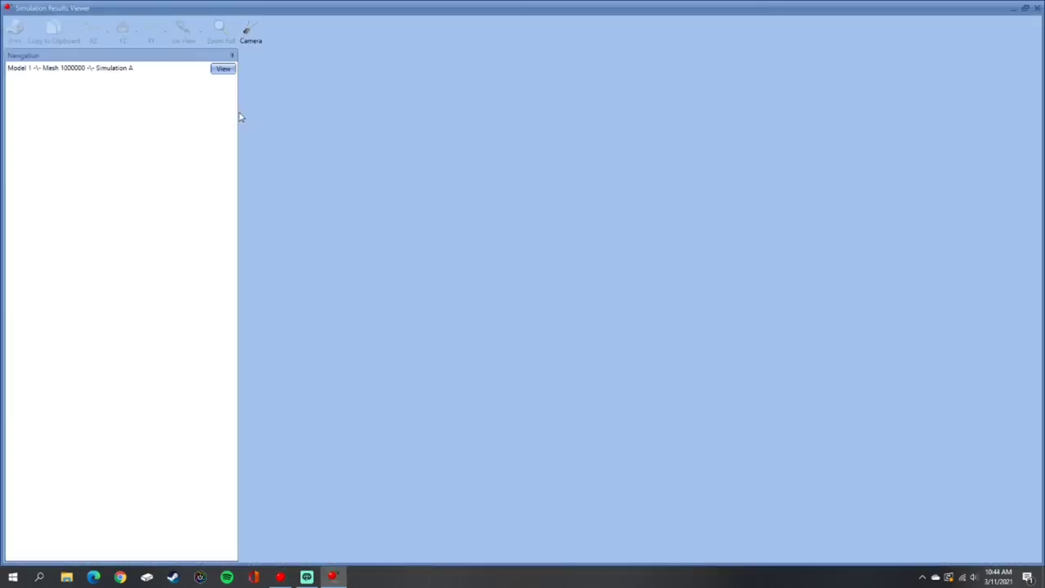
pyautogui.click(219, 70)
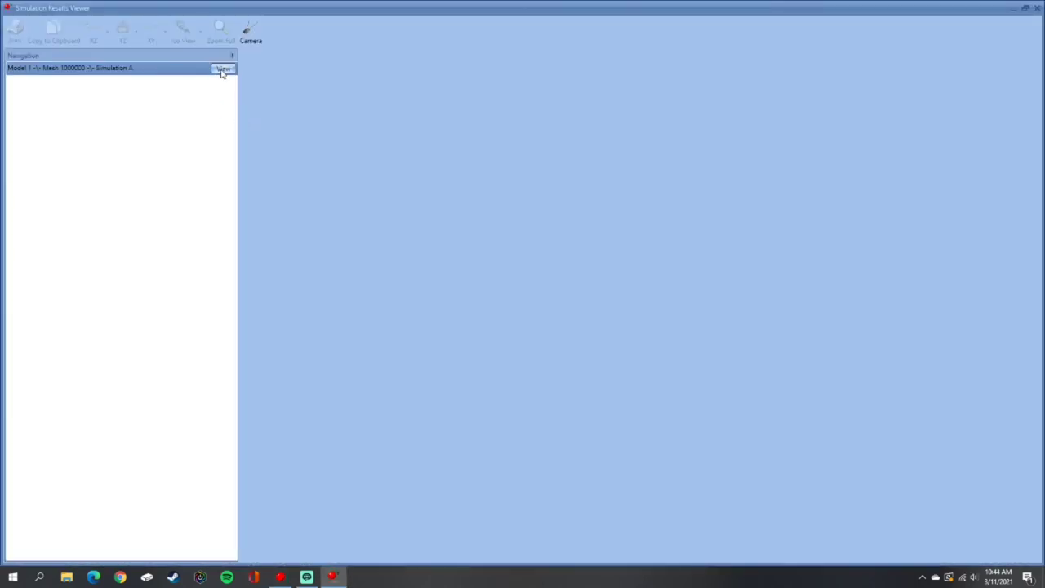
pyautogui.click(223, 70)
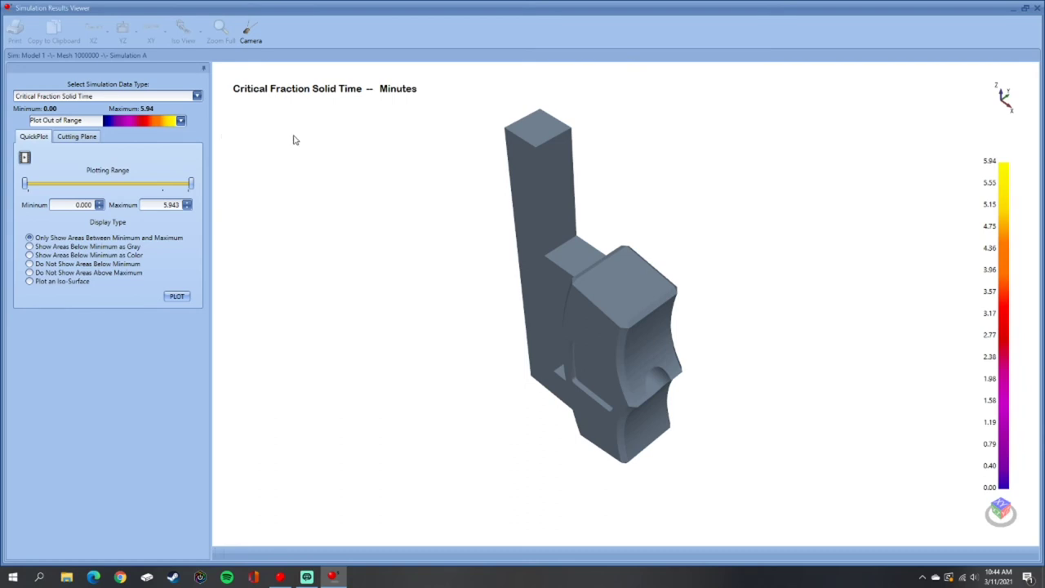
# Choose Material Density as the simulation data type and generate a QuickPlot over its full range.
pyautogui.click(197, 97)
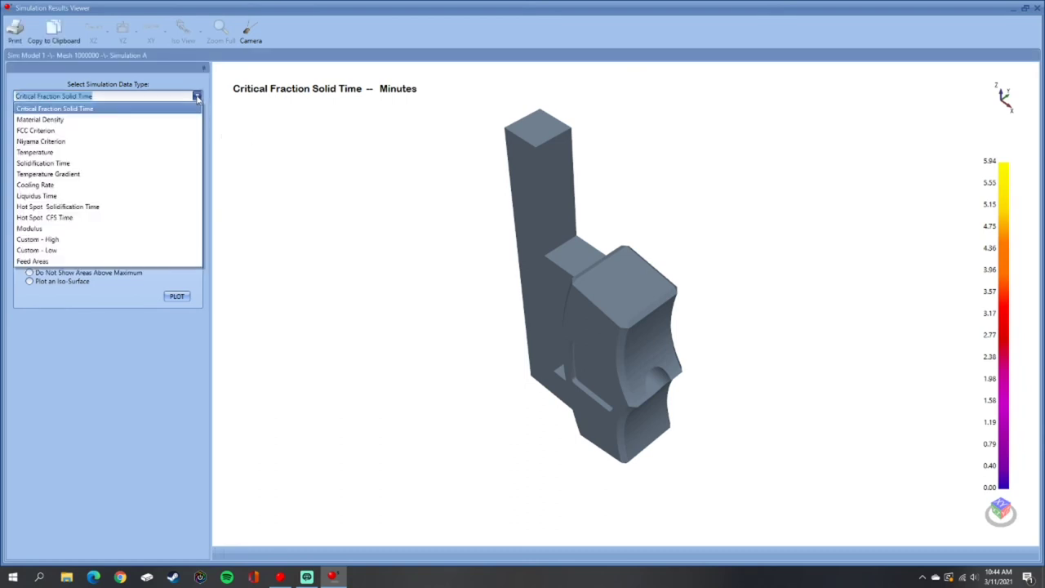
pyautogui.click(158, 122)
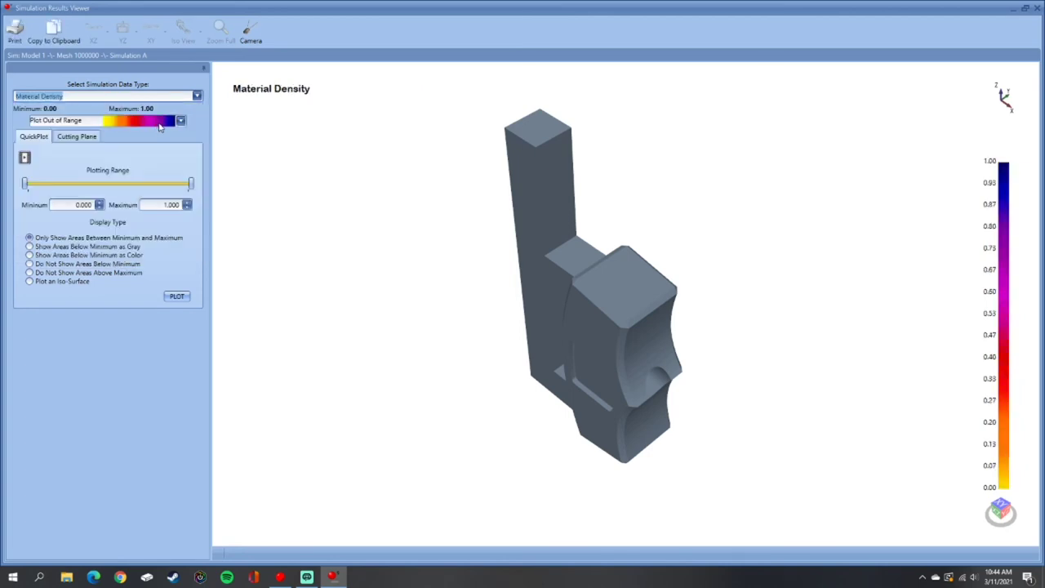
pyautogui.click(90, 139)
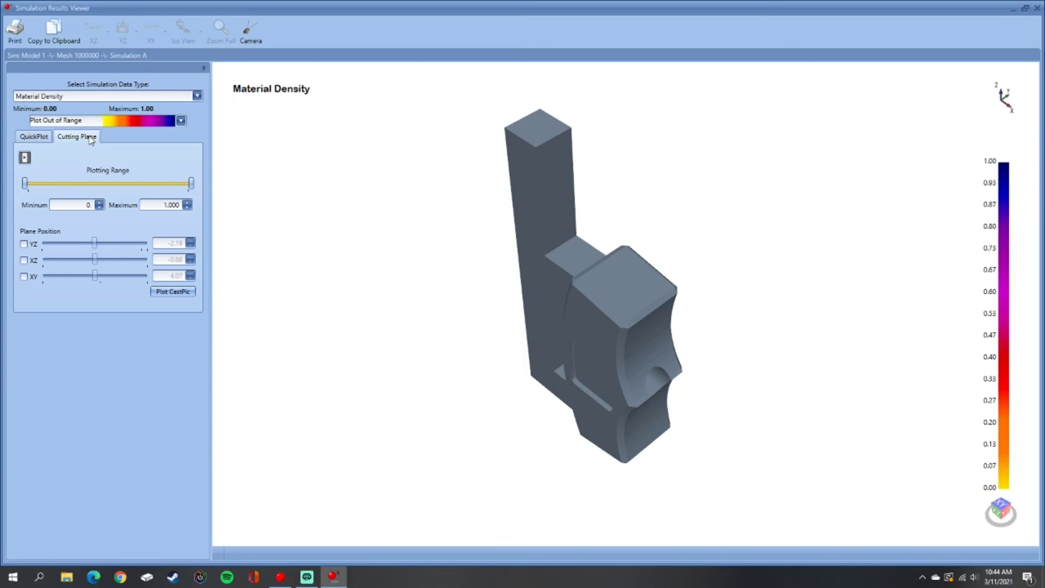
pyautogui.click(43, 140)
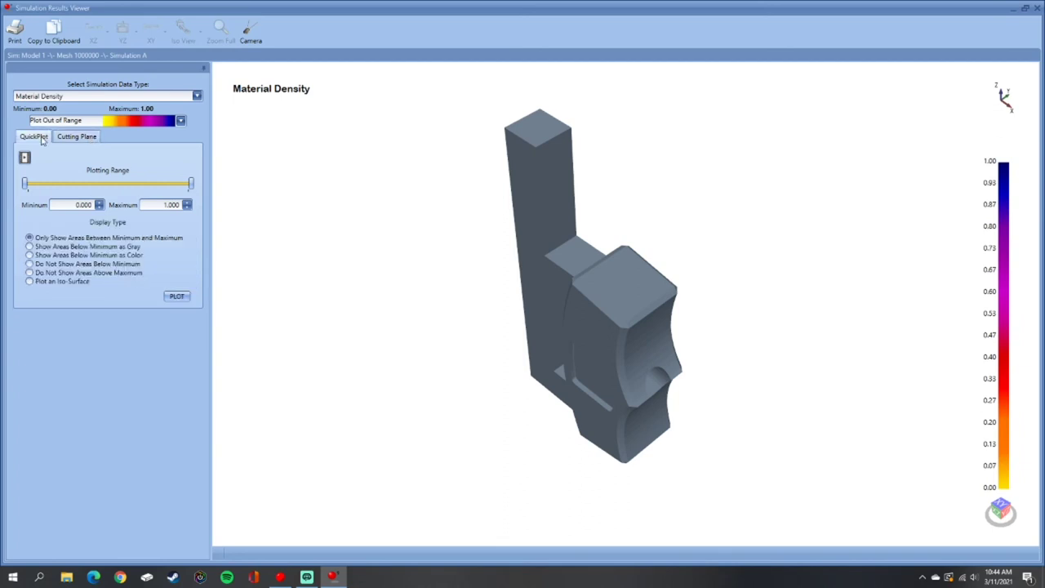
pyautogui.click(186, 300)
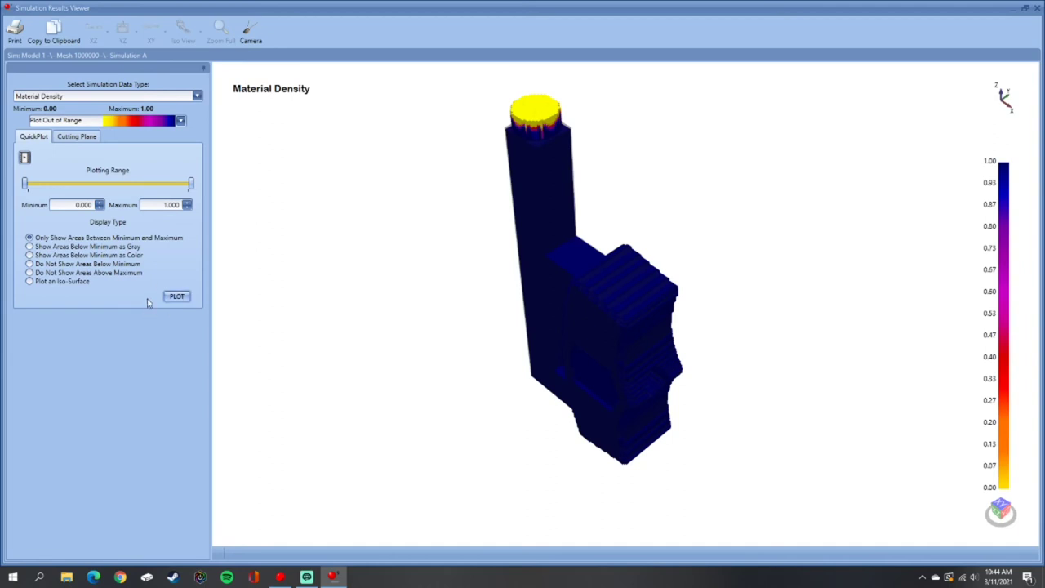
# Plot the material density on an XZ cutting plane at -0.88, with the YZ plane disabled.
pyautogui.click(78, 137)
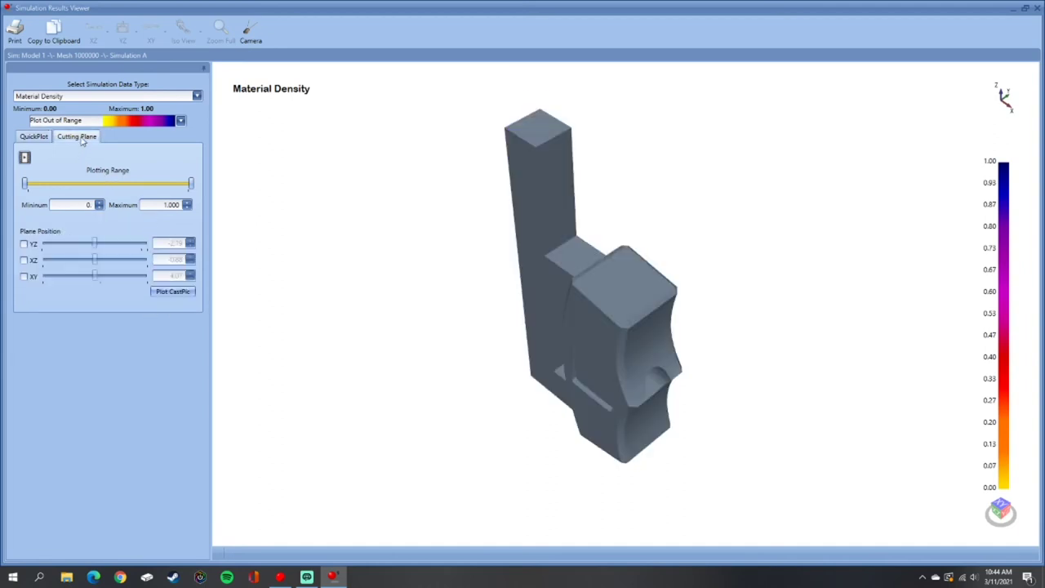
pyautogui.click(24, 244)
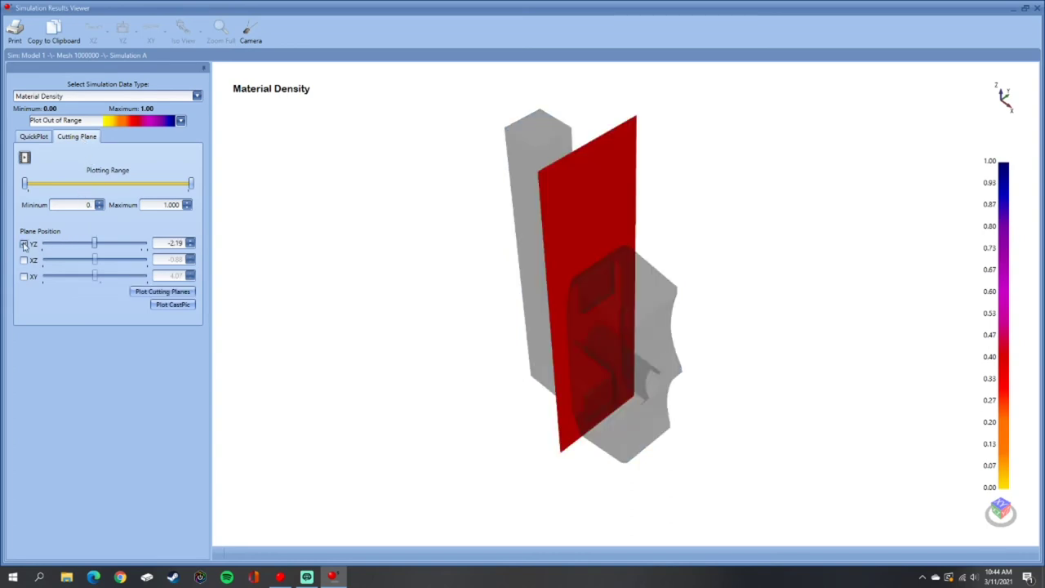
pyautogui.click(23, 244)
pyautogui.click(23, 259)
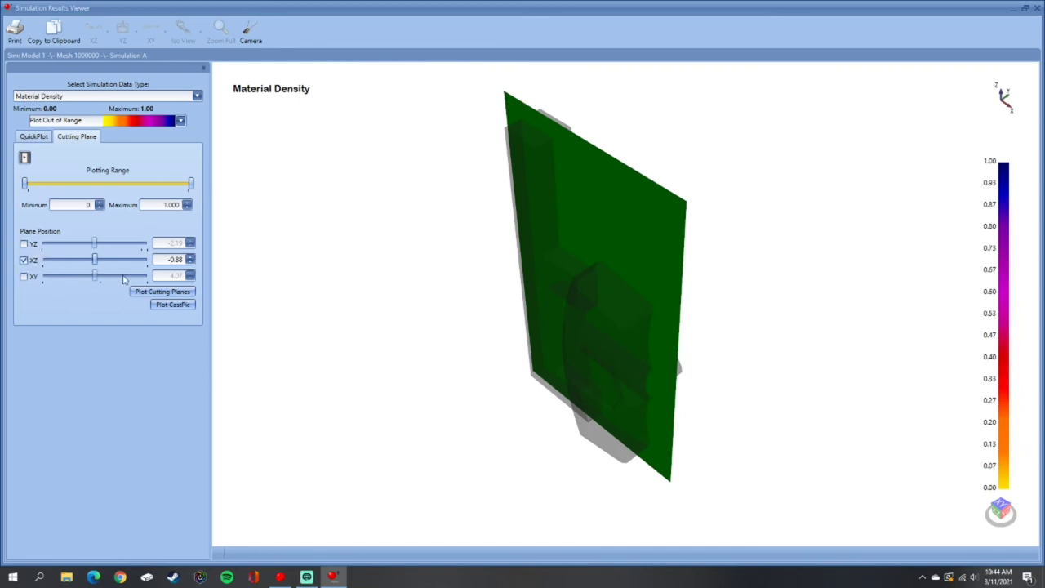
pyautogui.click(139, 296)
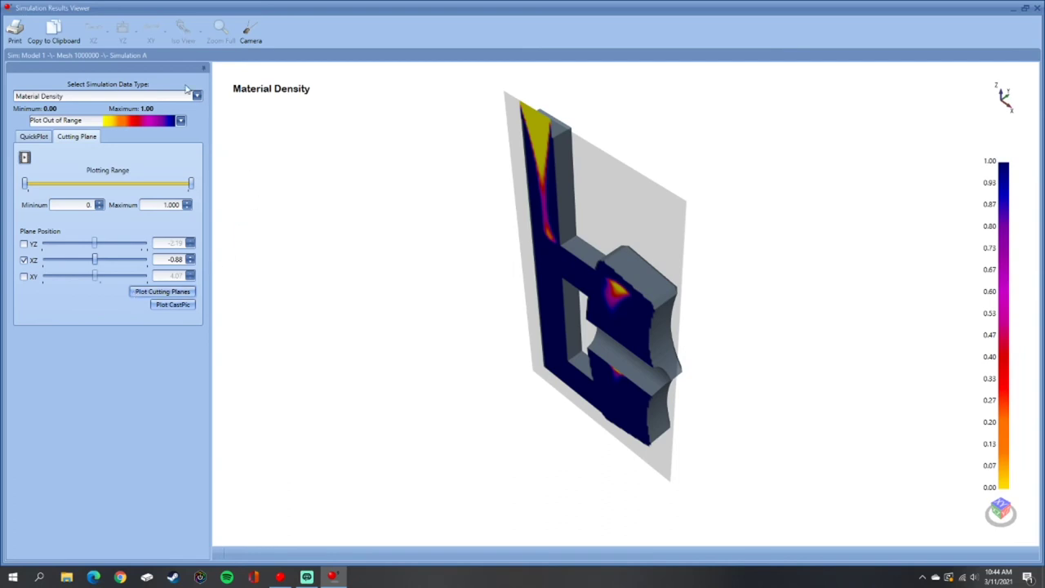
# View the XZ section face-on and probe the data at the low-density spots in the upper and lower parts of the hammer.
pyautogui.click(125, 33)
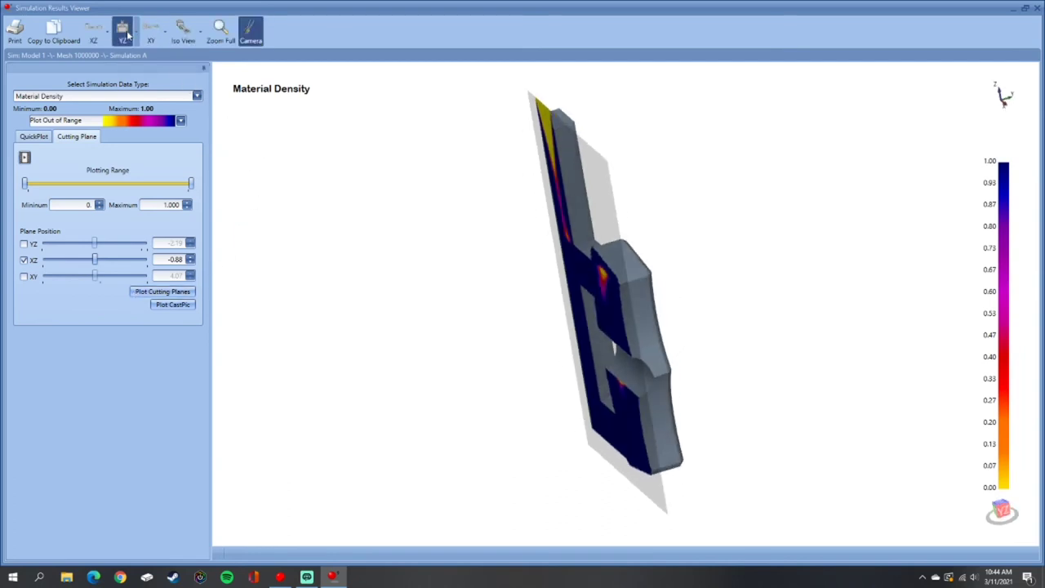
pyautogui.click(99, 33)
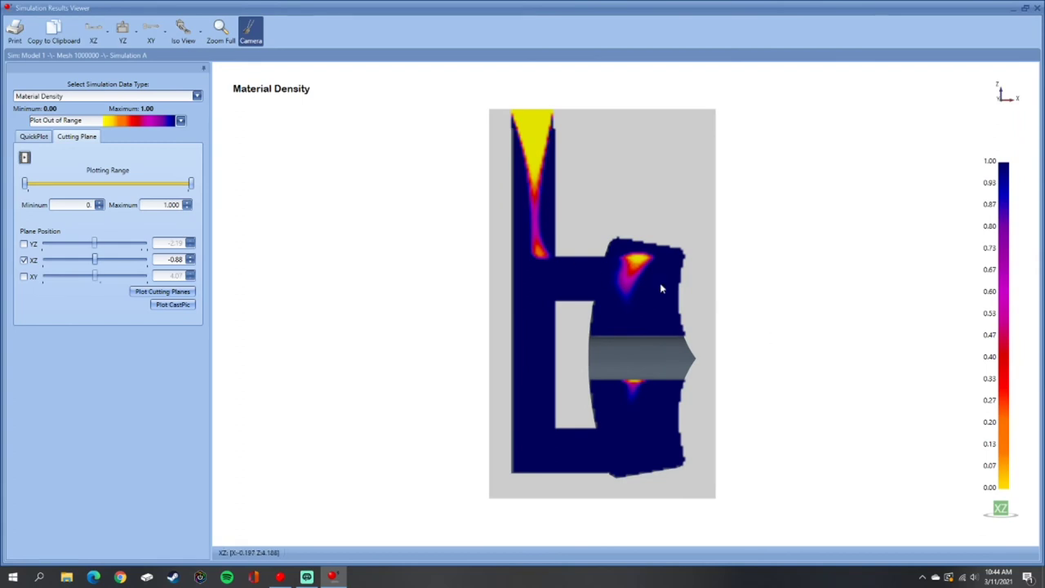
pyautogui.click(638, 260)
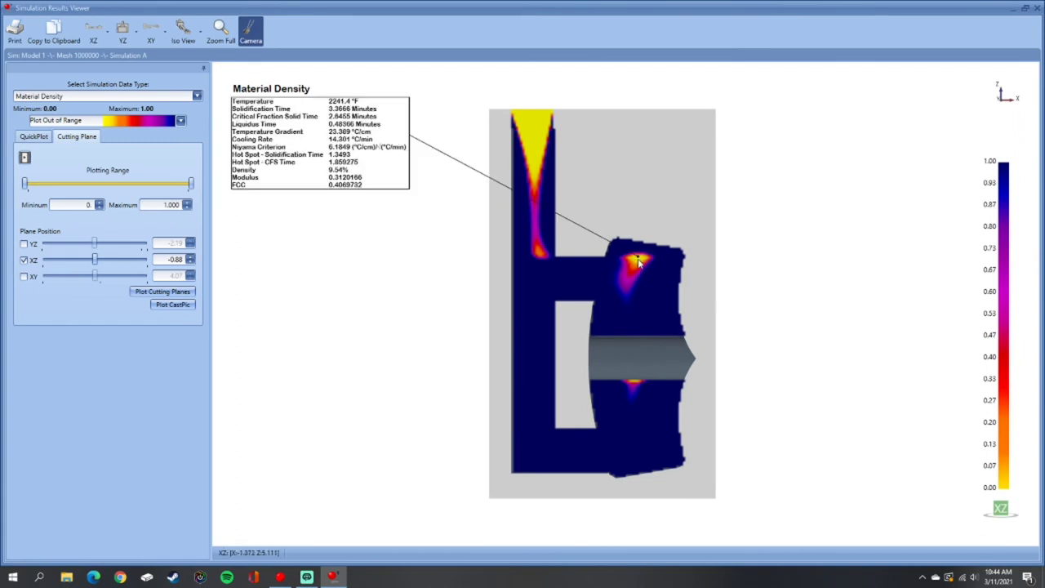
pyautogui.click(639, 261)
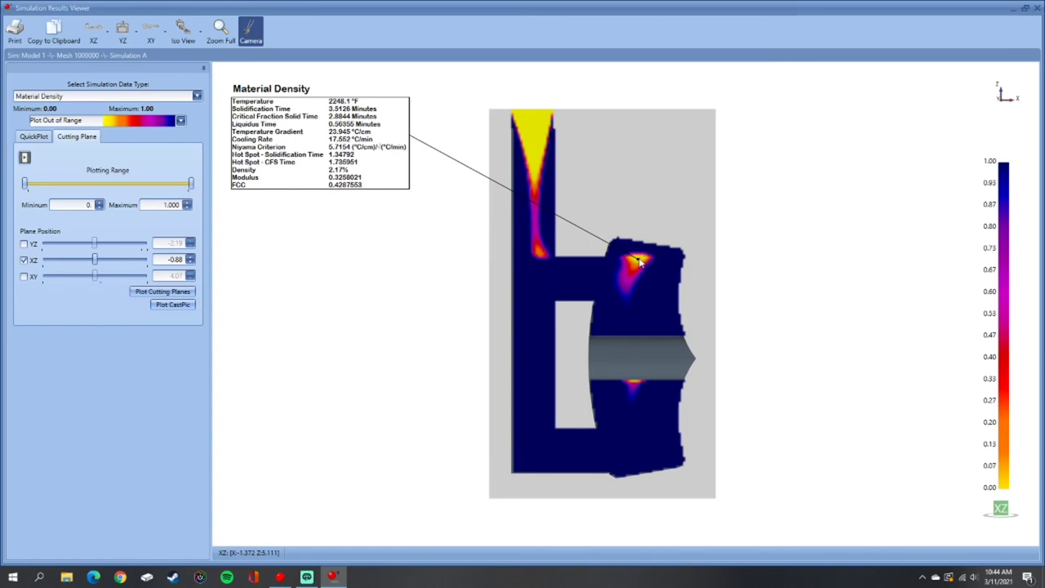
pyautogui.click(639, 261)
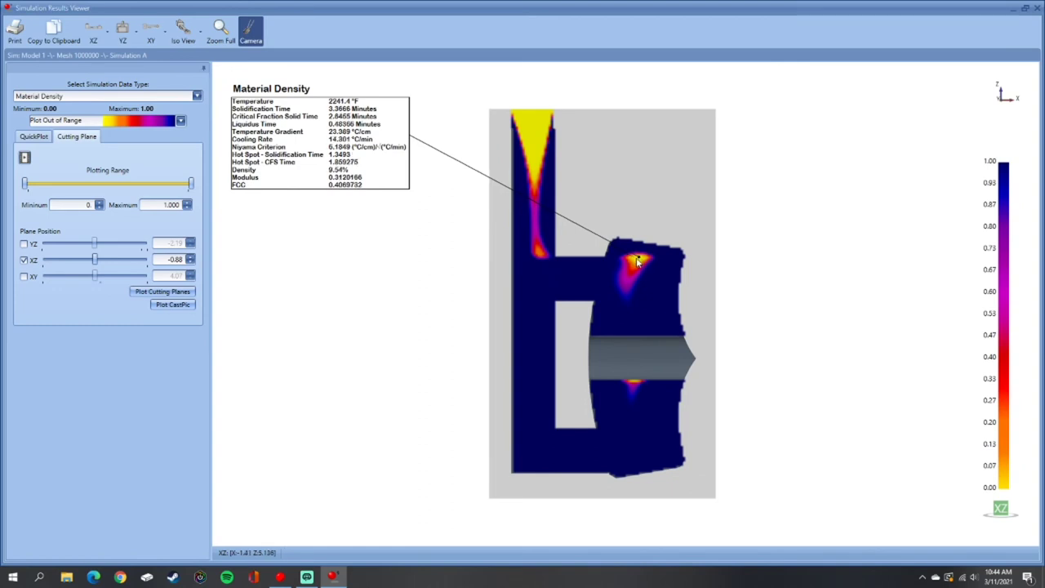
pyautogui.click(640, 262)
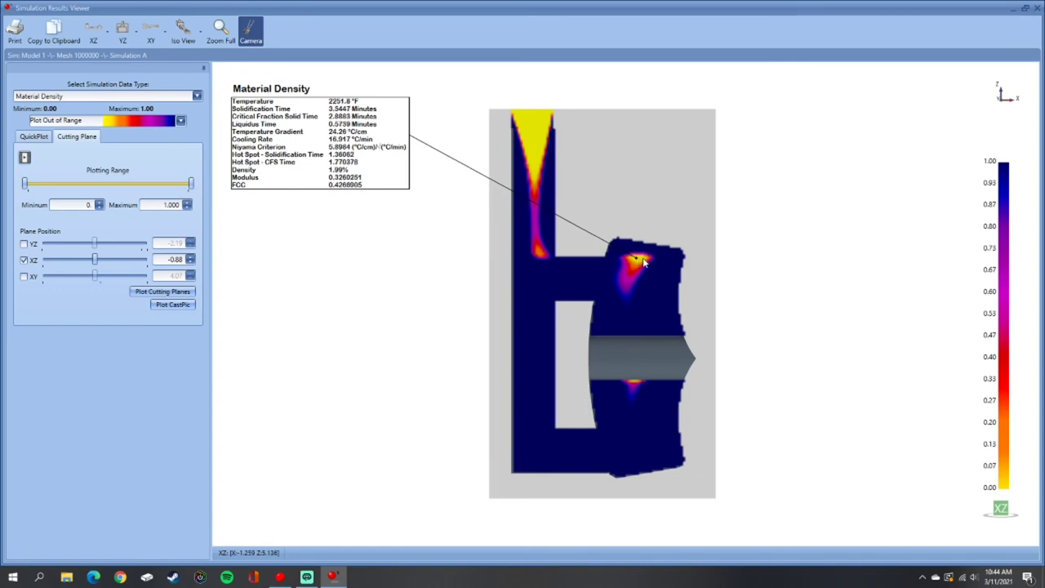
pyautogui.click(636, 385)
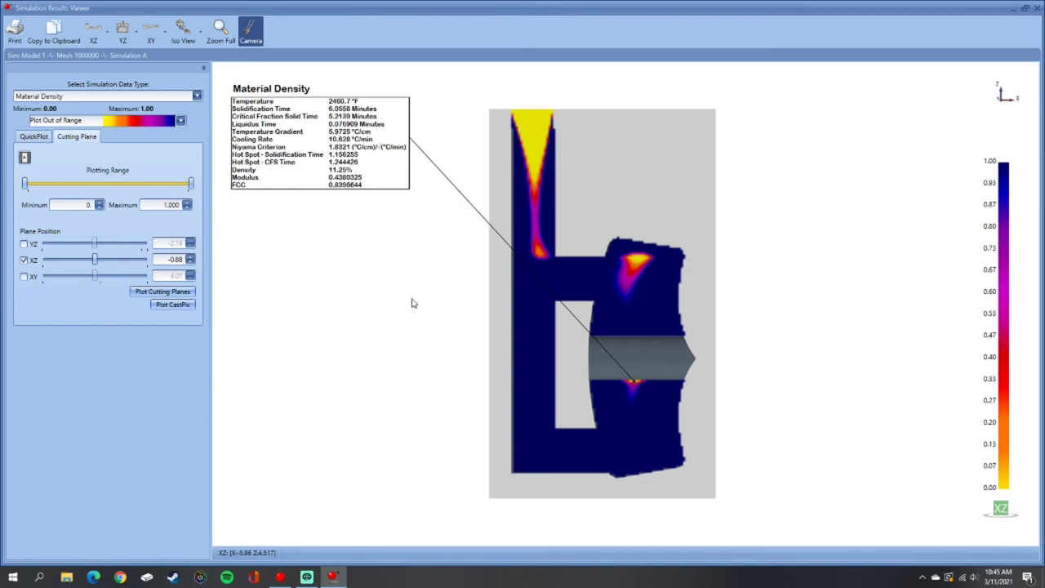
pyautogui.click(640, 259)
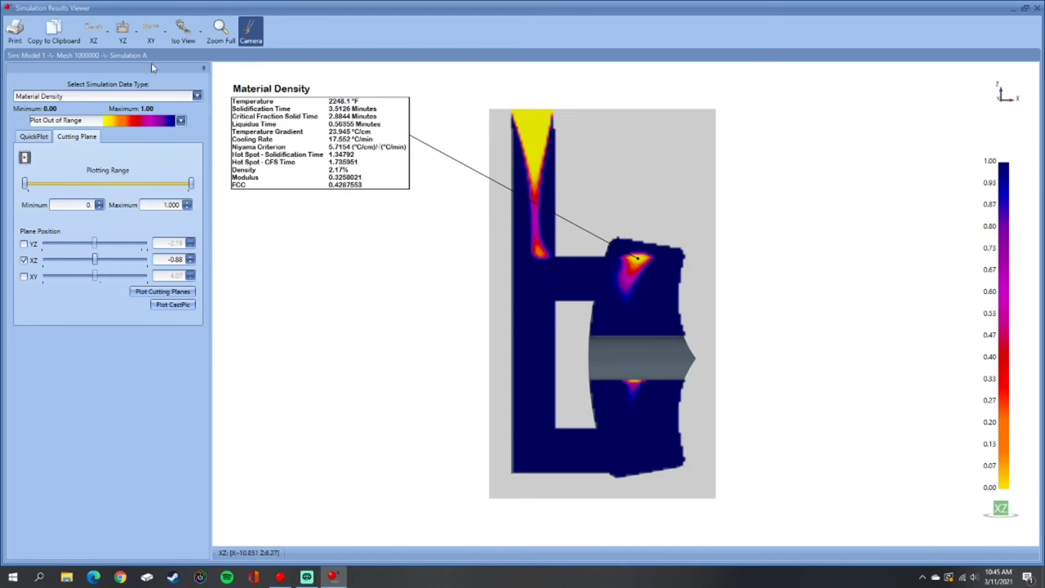
# Return to the isometric view and plot the material density with the XZ cutting plane at -0.72 and at -0.52.
pyautogui.click(183, 31)
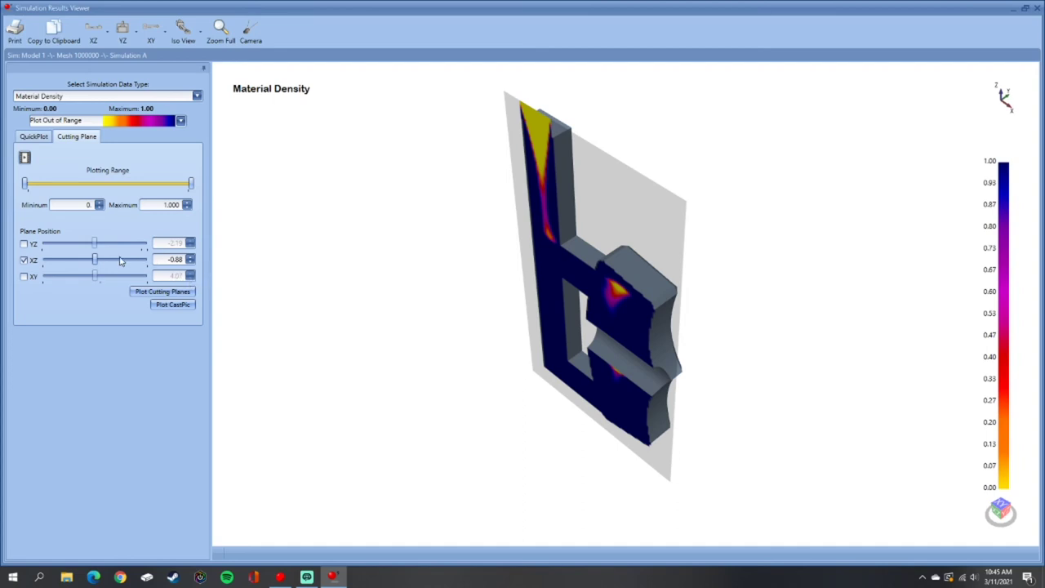
pyautogui.moveTo(95, 262); pyautogui.dragTo(101, 261)
pyautogui.click(138, 295)
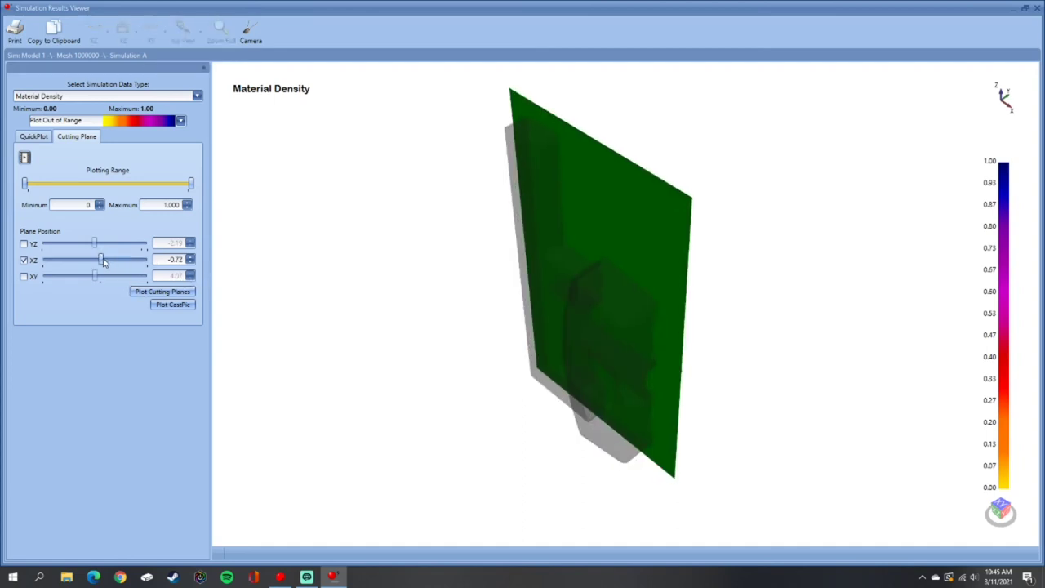
pyautogui.click(151, 297)
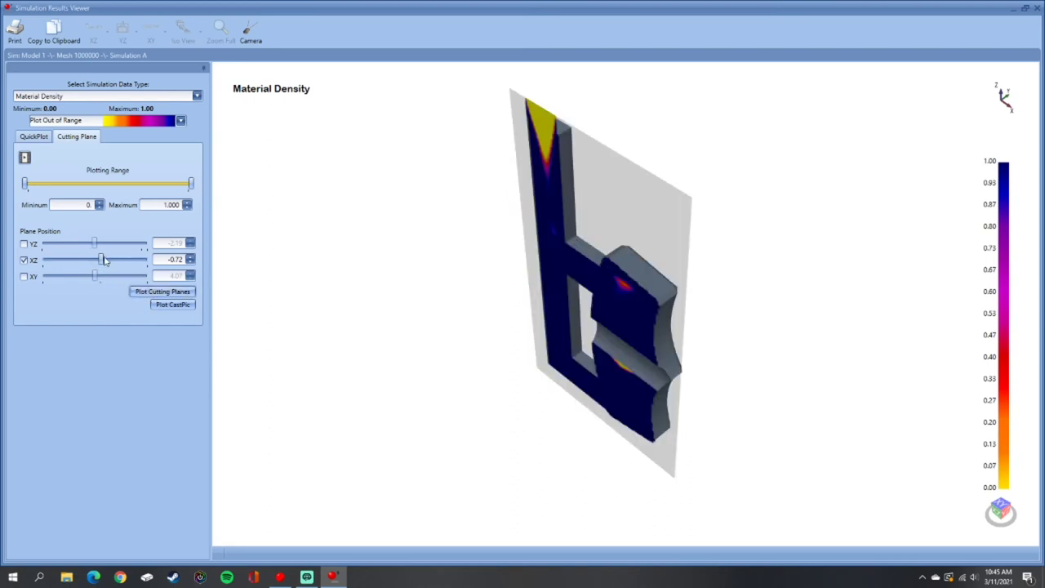
pyautogui.moveTo(101, 260); pyautogui.dragTo(111, 260)
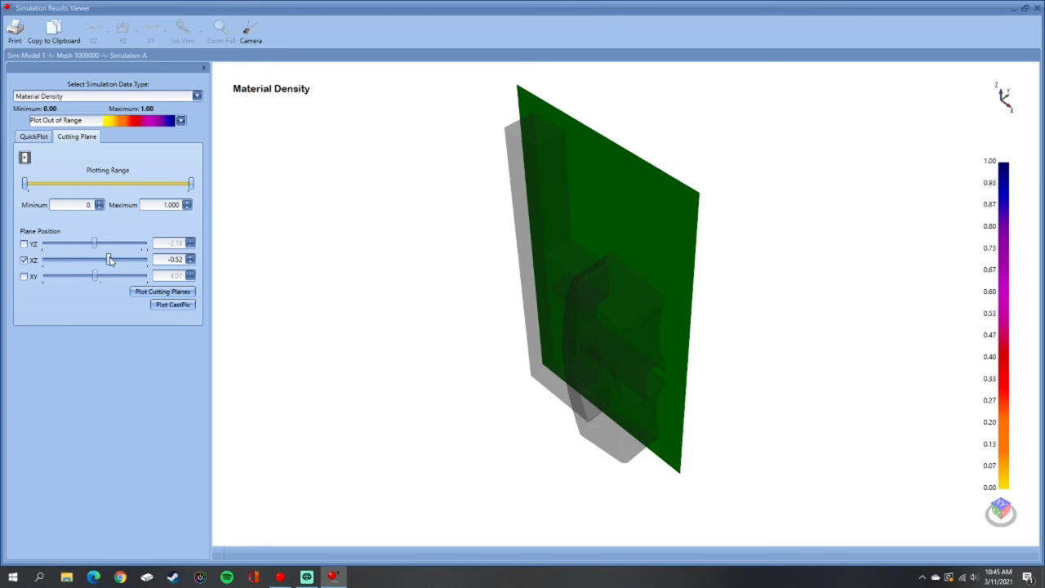
pyautogui.click(149, 297)
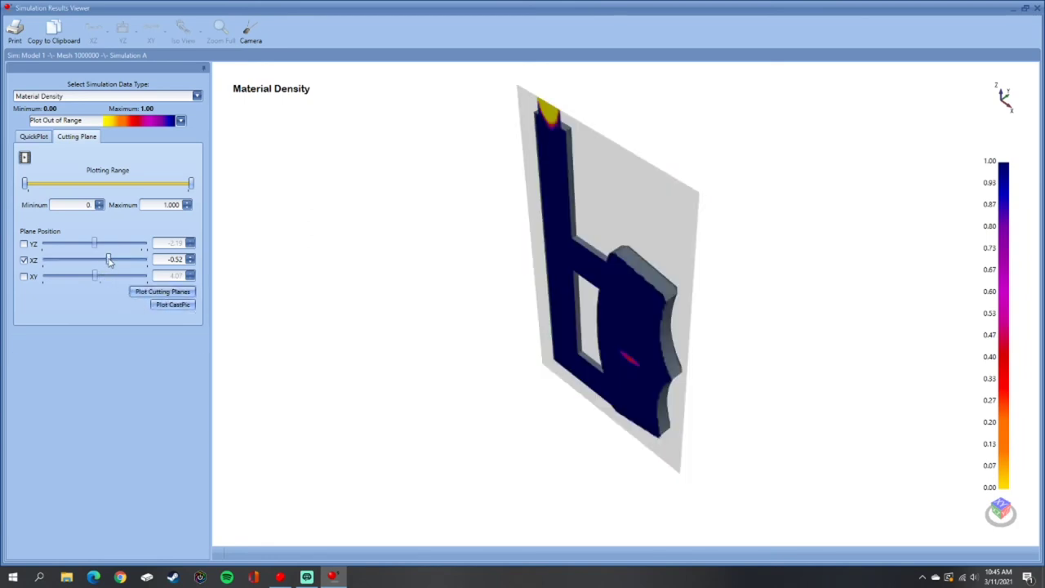
# Plot the material density with the XZ cutting plane at -0.42 and again at -0.88.
pyautogui.moveTo(109, 260); pyautogui.dragTo(115, 261)
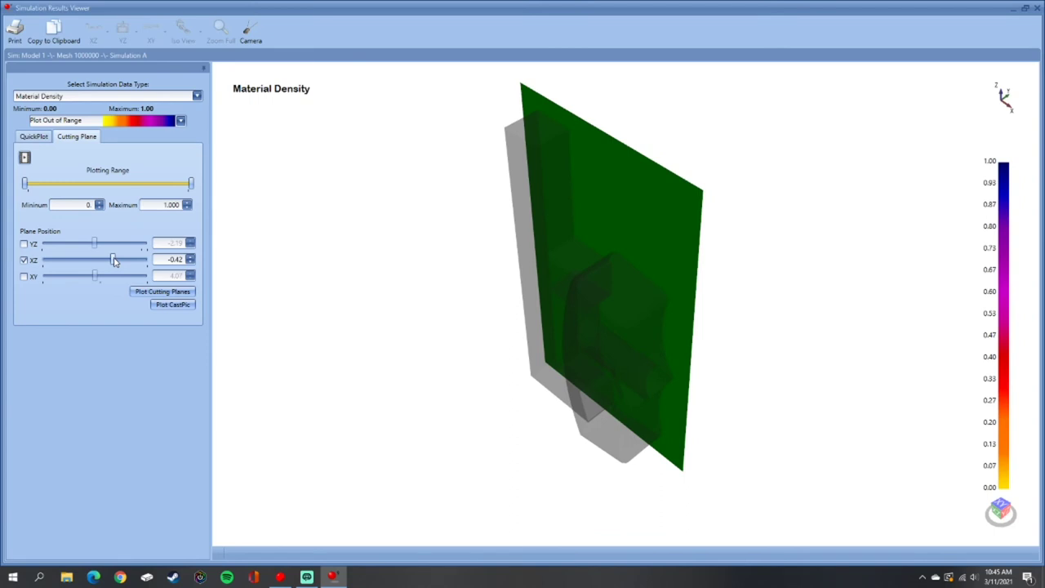
pyautogui.click(145, 295)
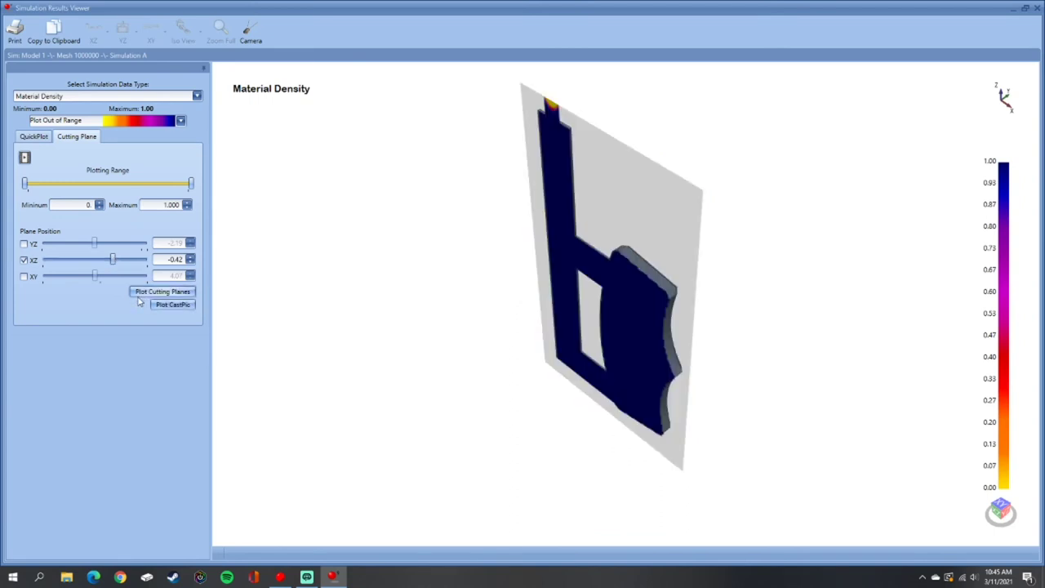
pyautogui.moveTo(112, 260); pyautogui.dragTo(95, 261)
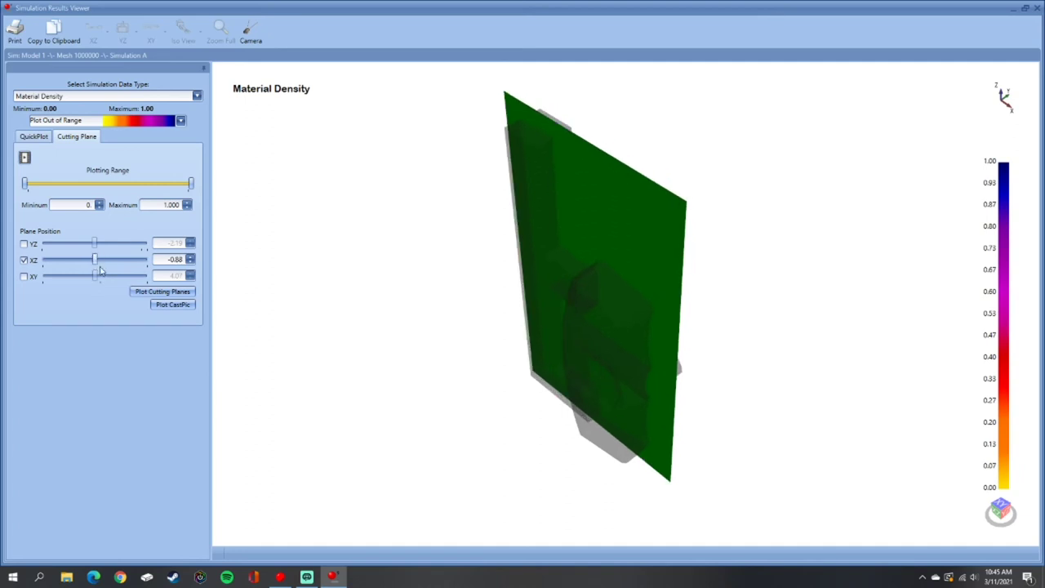
pyautogui.click(151, 296)
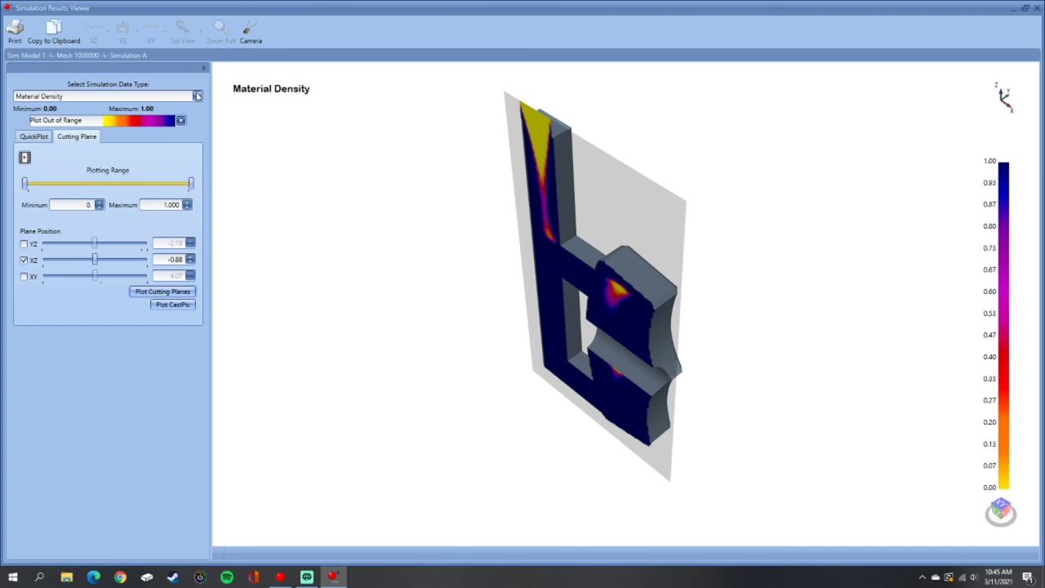
# Switch the simulation data type to Solidification Time and view the XZ section face-on.
pyautogui.click(197, 96)
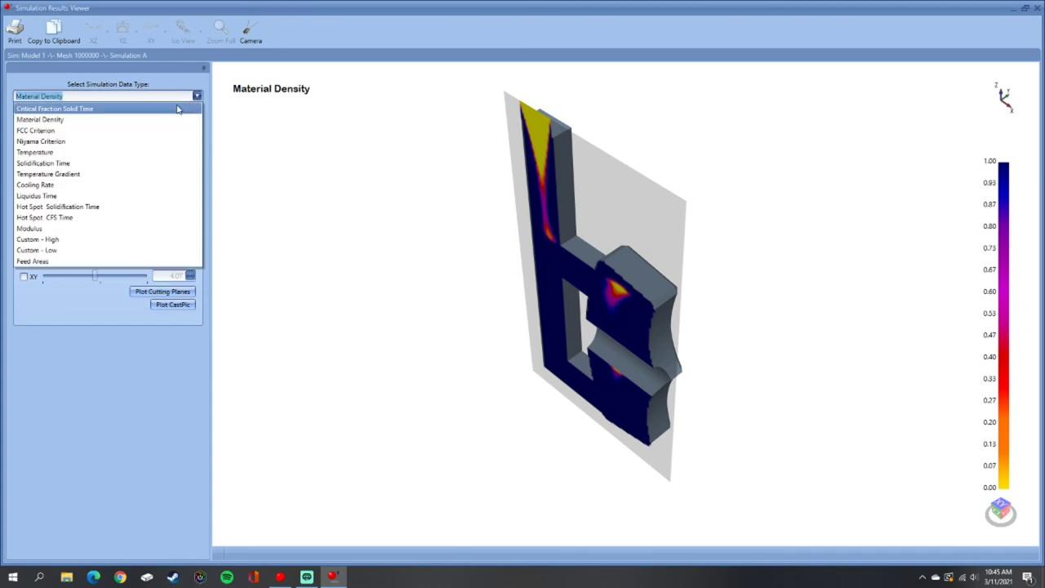
pyautogui.click(137, 165)
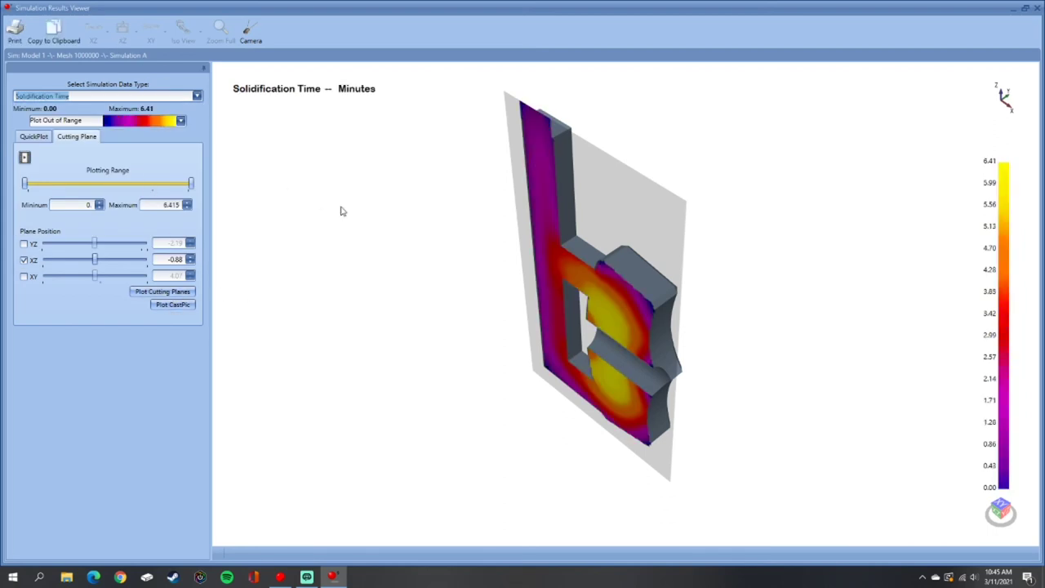
pyautogui.click(93, 35)
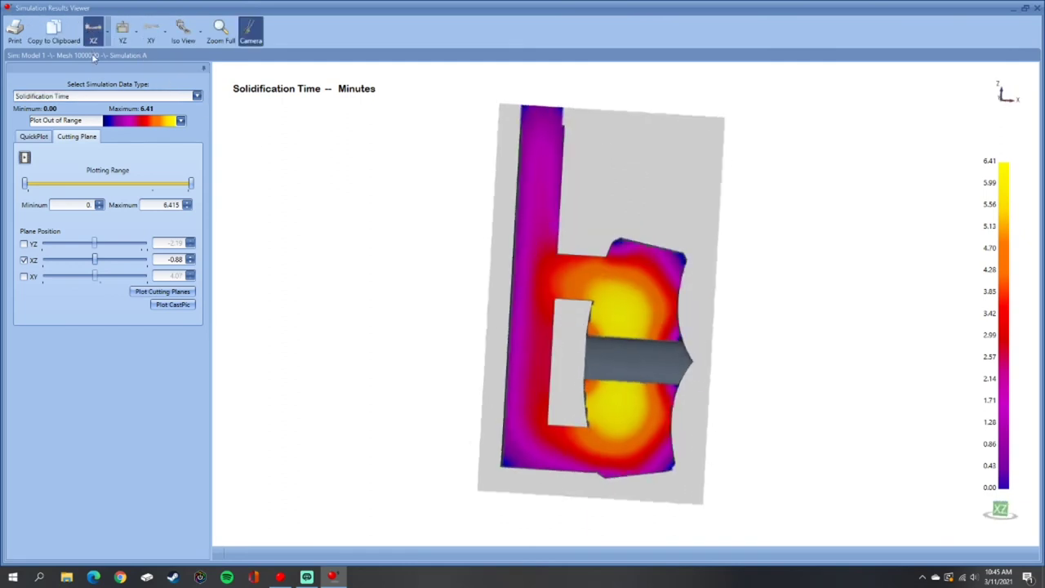
# Probe the solidification data at the hammer's upper hot spot, its upper outer corner and along its upper edge near the gate.
pyautogui.click(622, 310)
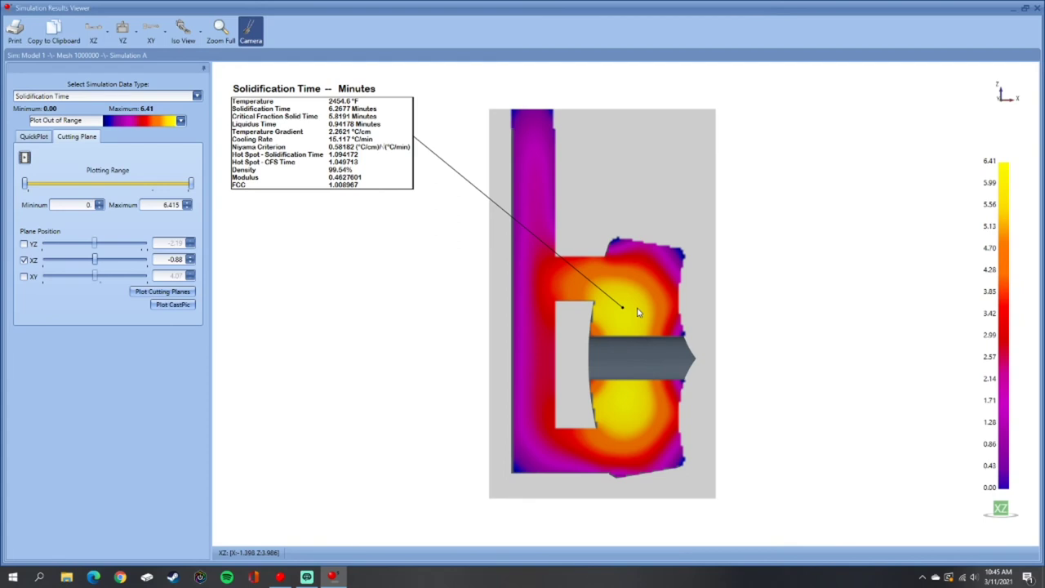
pyautogui.click(681, 251)
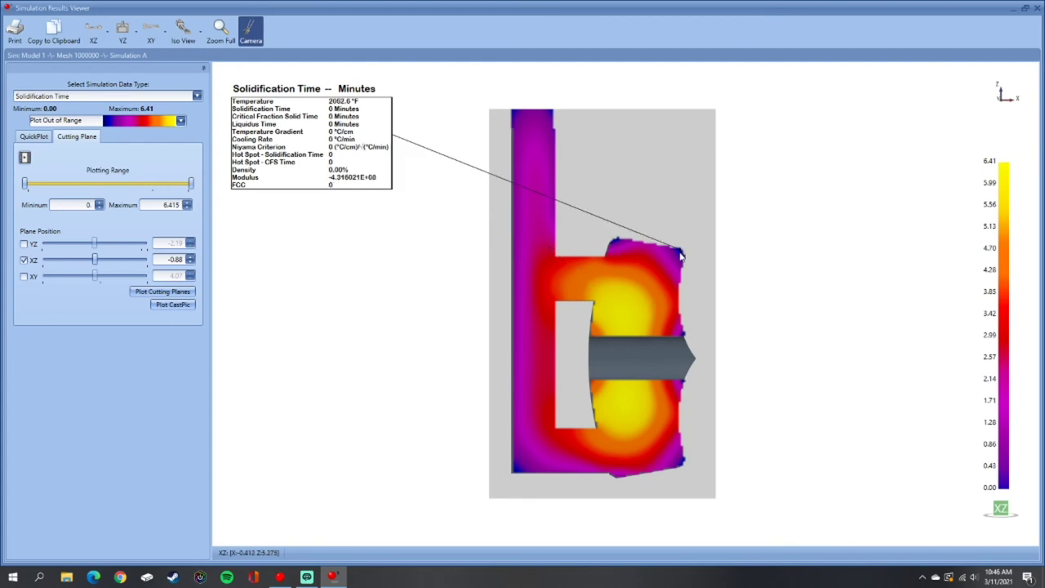
pyautogui.click(616, 243)
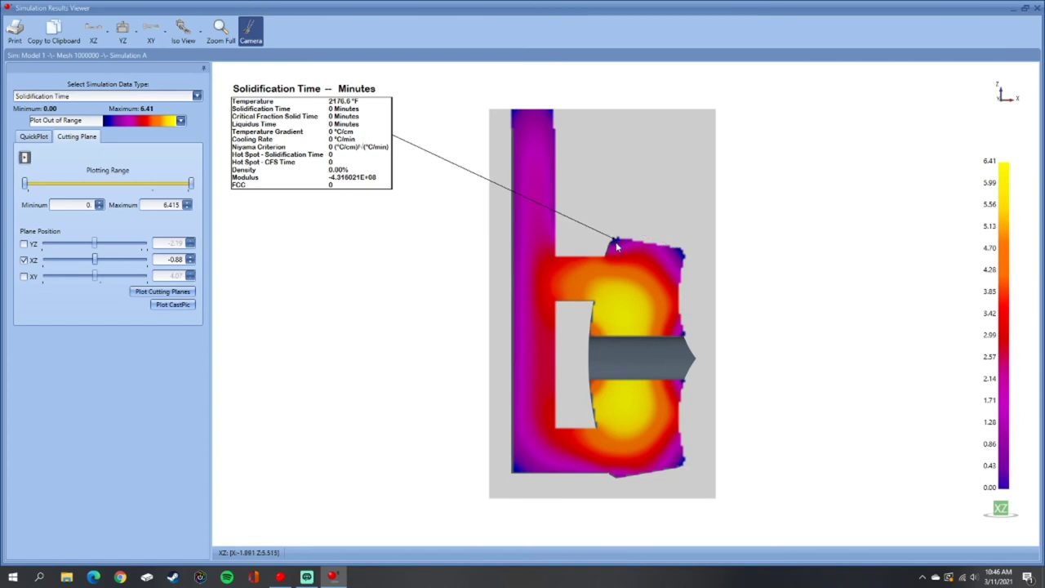
pyautogui.click(619, 244)
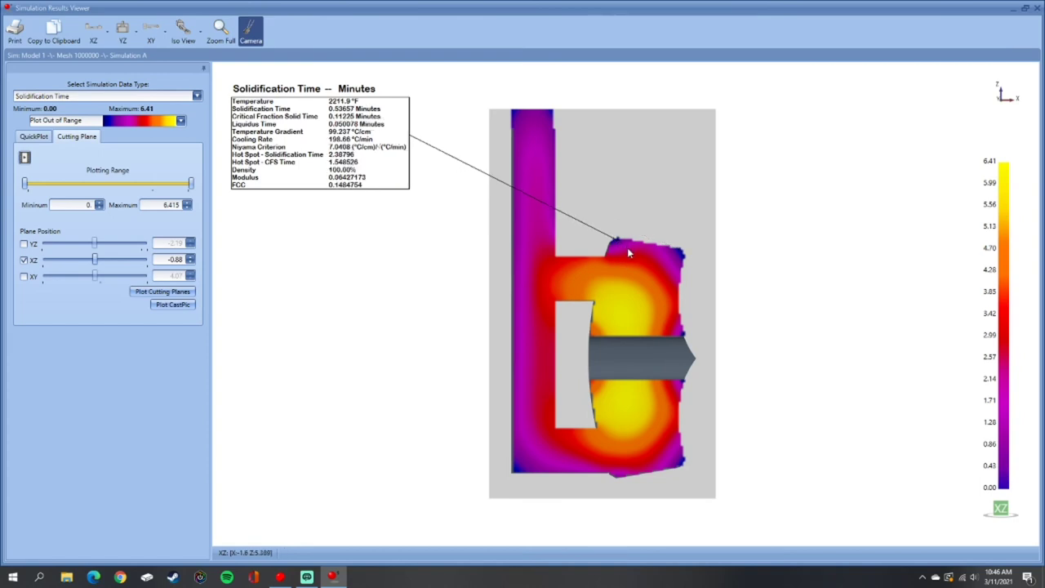
pyautogui.click(627, 248)
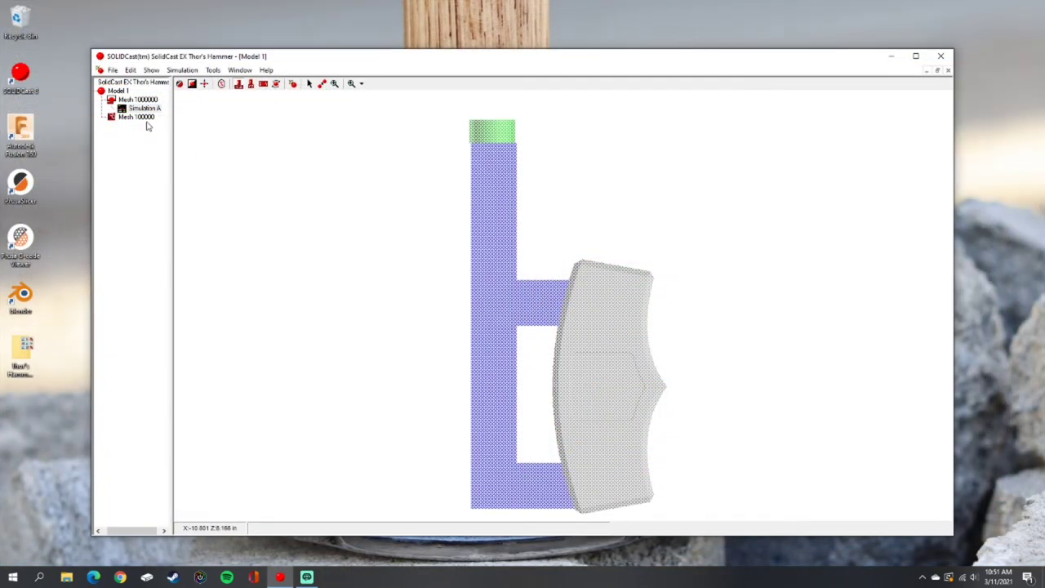
# Run a Single-Cycle simulation on Mesh 100000 with the FLOWCast Full fill algorithm, stopping at 100% Solid Casting & Riser.
pyautogui.click(148, 117)
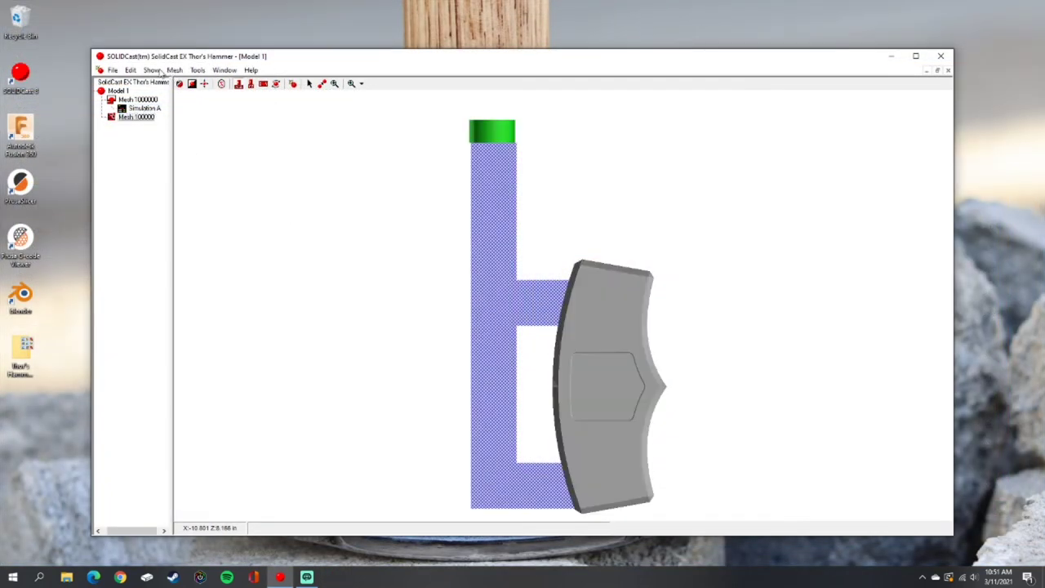
pyautogui.click(173, 71)
pyautogui.click(174, 72)
pyautogui.click(176, 72)
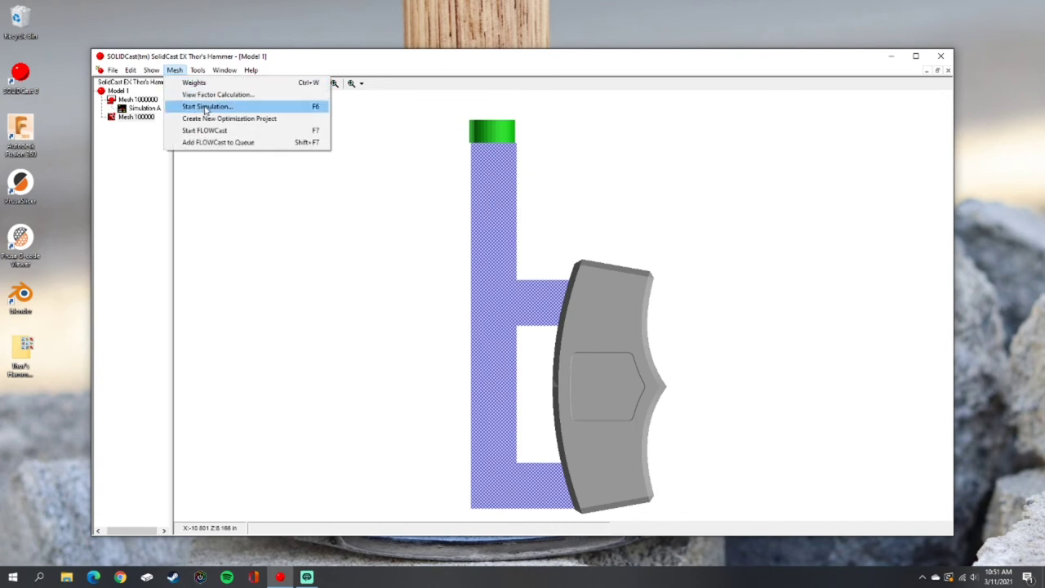
pyautogui.click(206, 108)
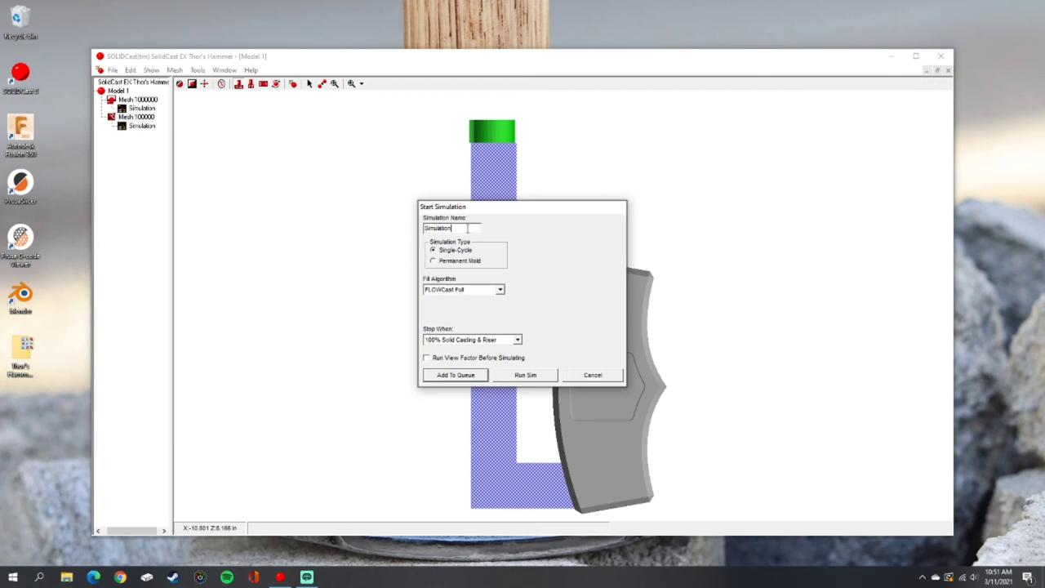
pyautogui.click(470, 363)
pyautogui.click(526, 375)
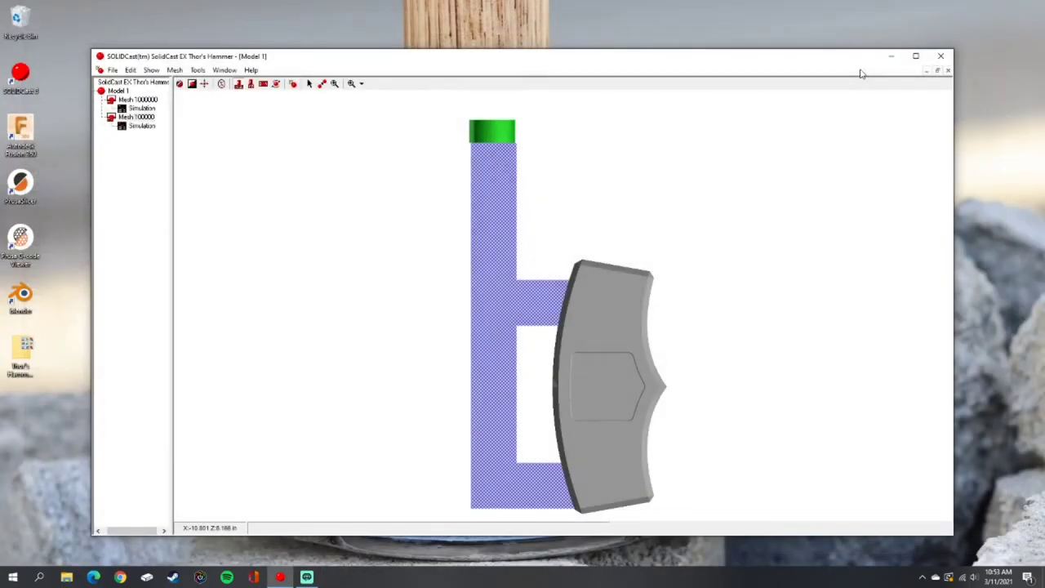
# Open the Mesh 100000 simulation in the Simulation Results Viewer.
pyautogui.click(141, 126)
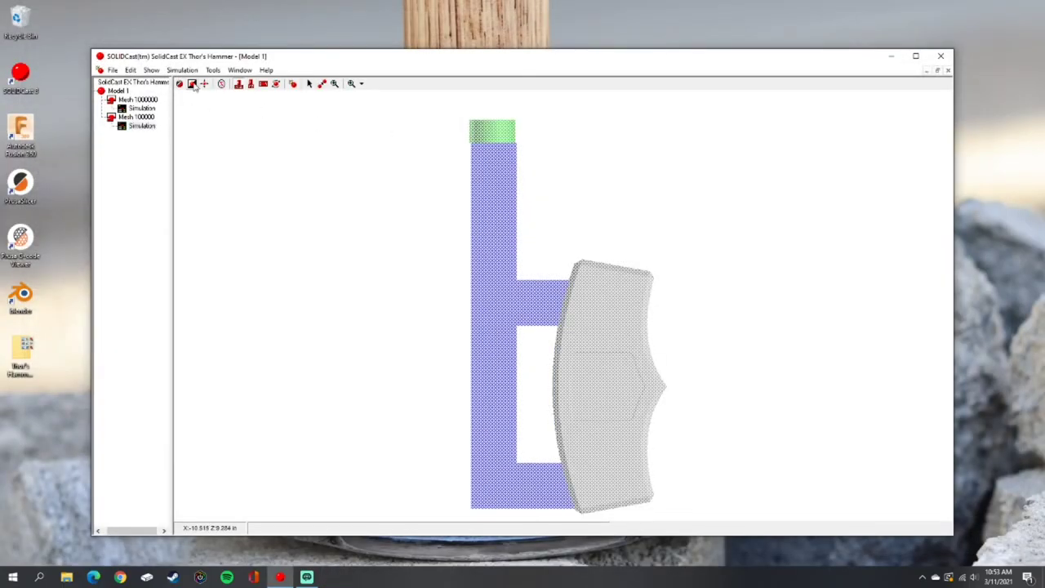
pyautogui.click(213, 71)
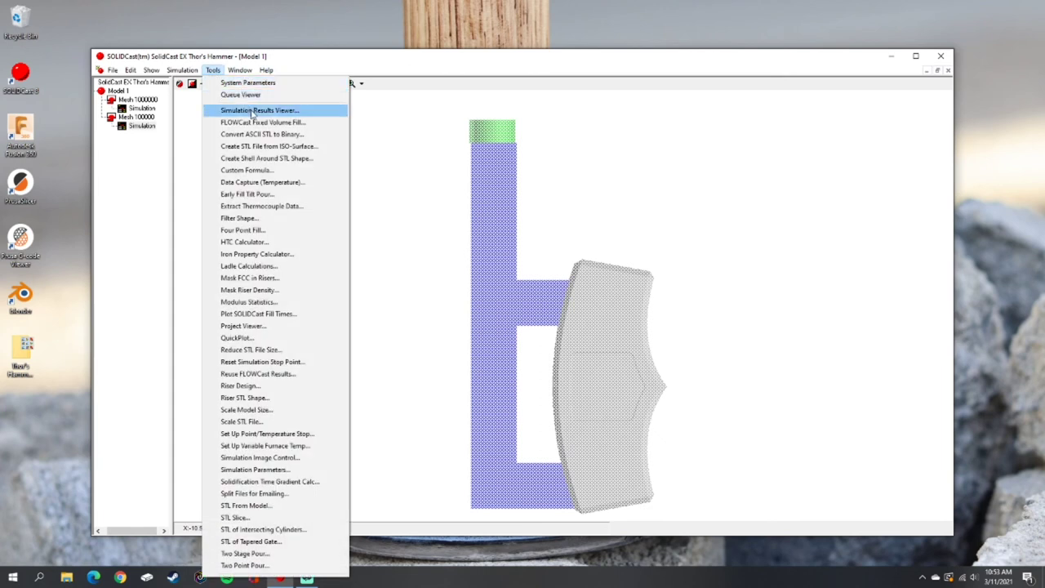
pyautogui.click(255, 111)
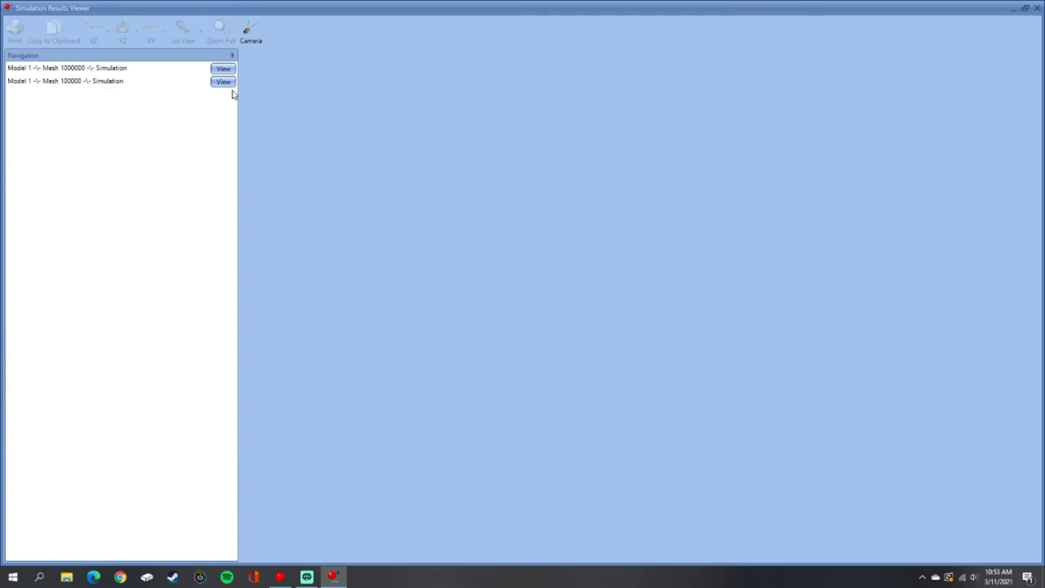
pyautogui.click(221, 83)
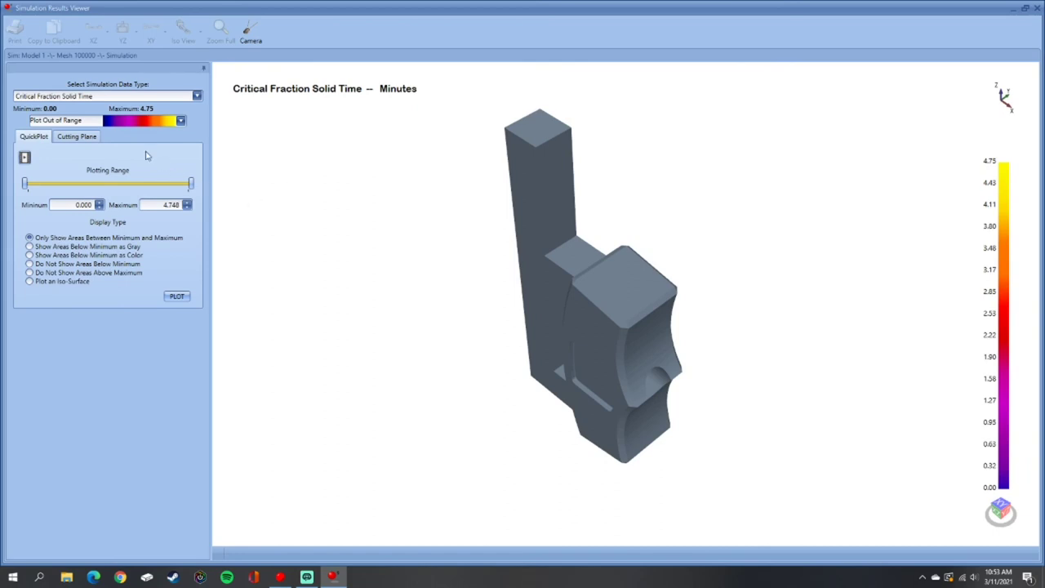
# Switch the simulation data type to Material Density and plot it on the whole casting over the range 0 to 1.
pyautogui.click(197, 96)
pyautogui.click(63, 128)
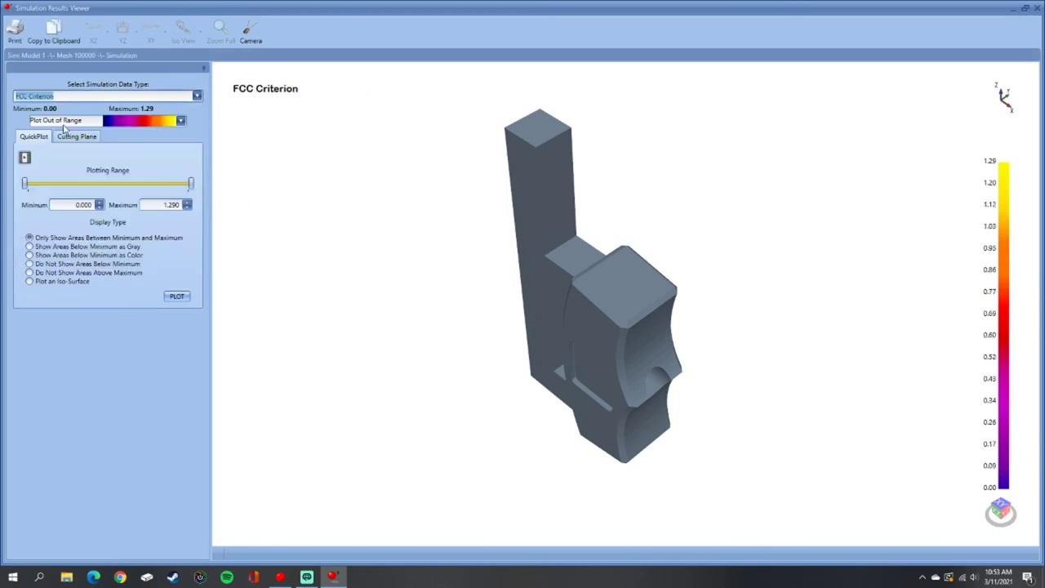
pyautogui.click(197, 96)
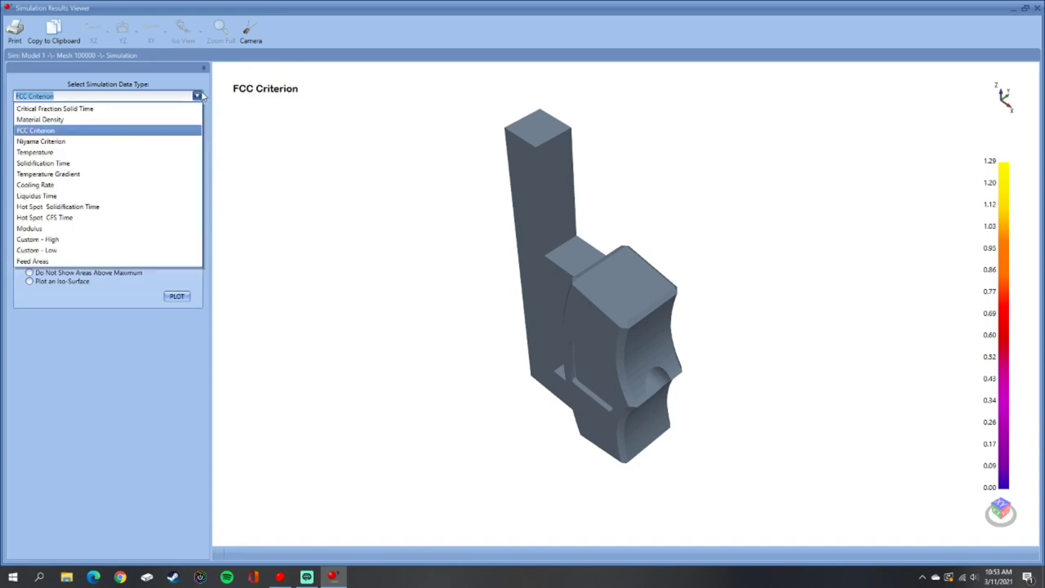
pyautogui.click(122, 118)
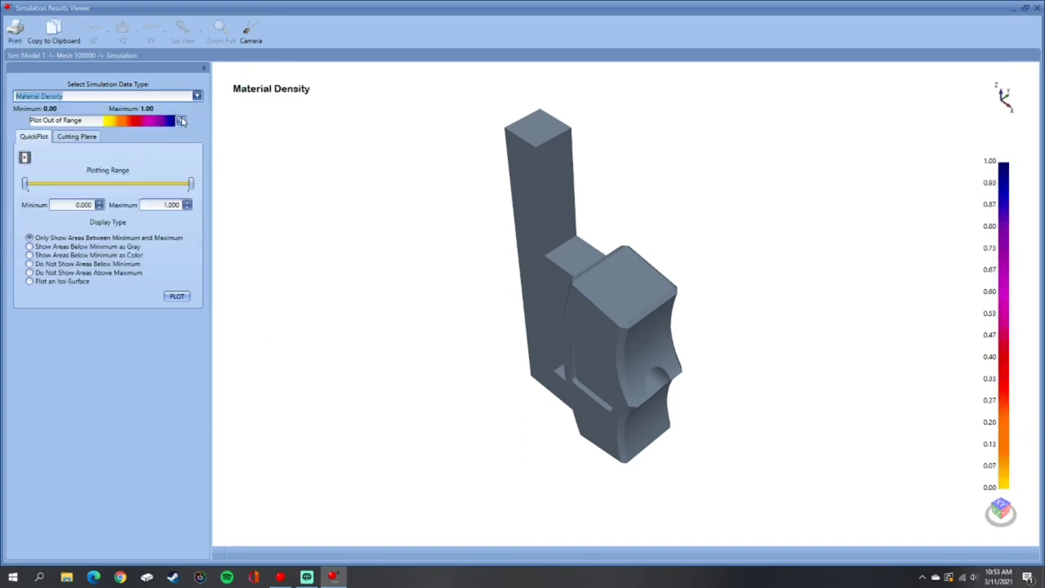
pyautogui.click(182, 121)
pyautogui.click(104, 132)
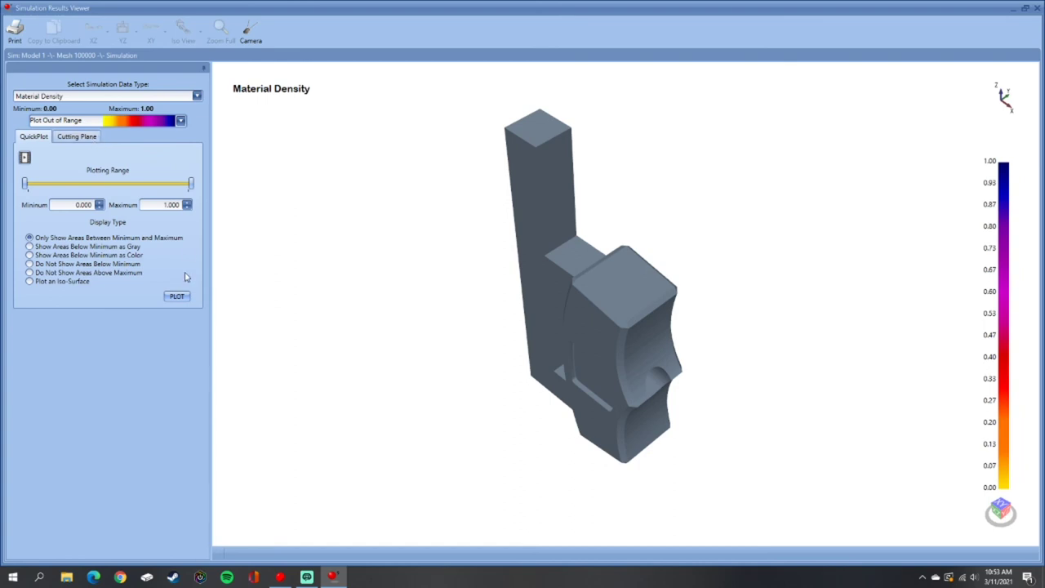
pyautogui.click(177, 297)
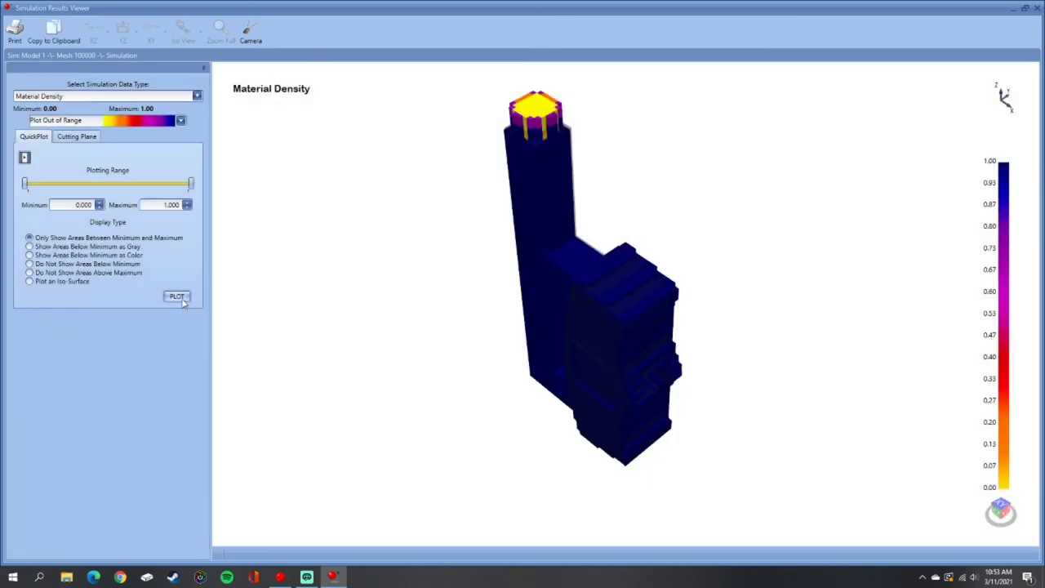
# Plot the material density on the XZ cutting plane at -0.88 and probe the hammer's upper and lower low-density spots.
pyautogui.click(77, 137)
pyautogui.click(24, 260)
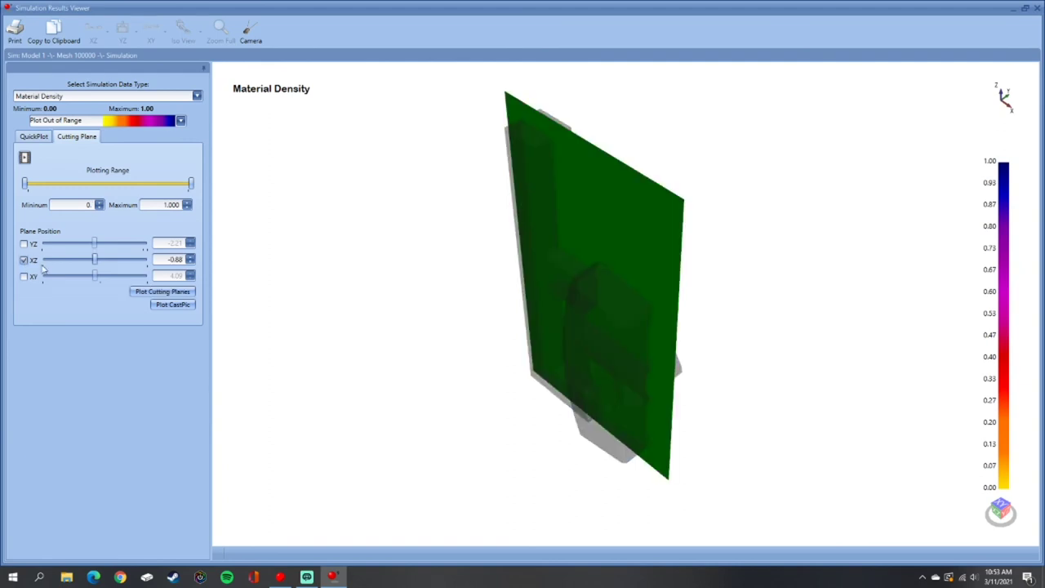
pyautogui.click(182, 292)
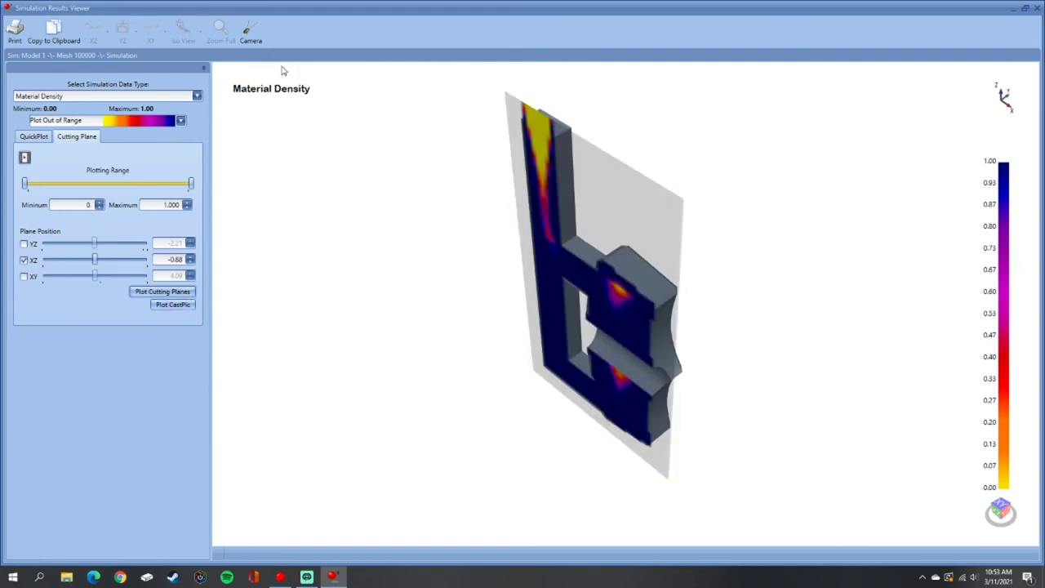
pyautogui.click(93, 34)
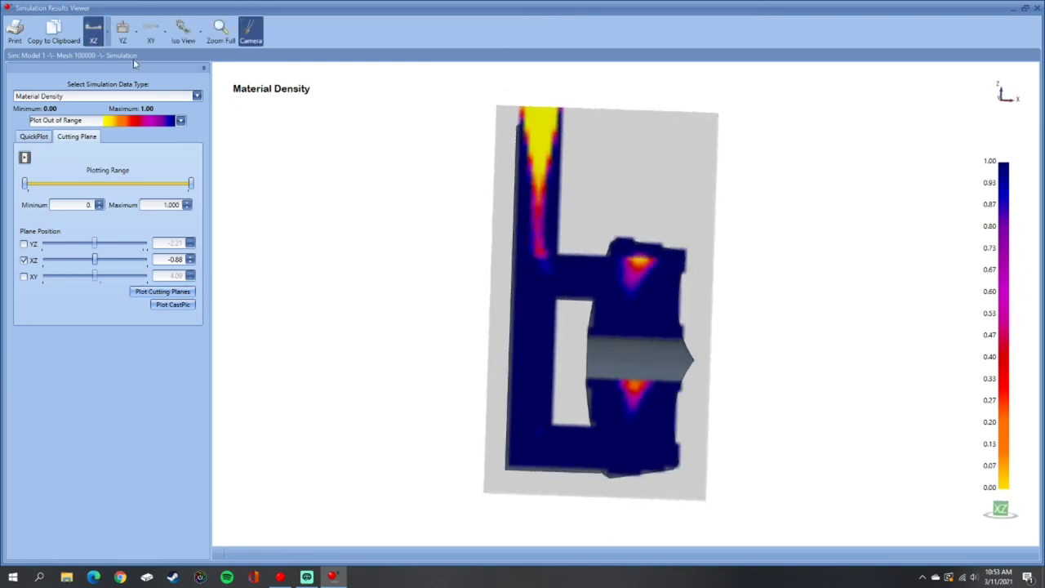
pyautogui.click(639, 263)
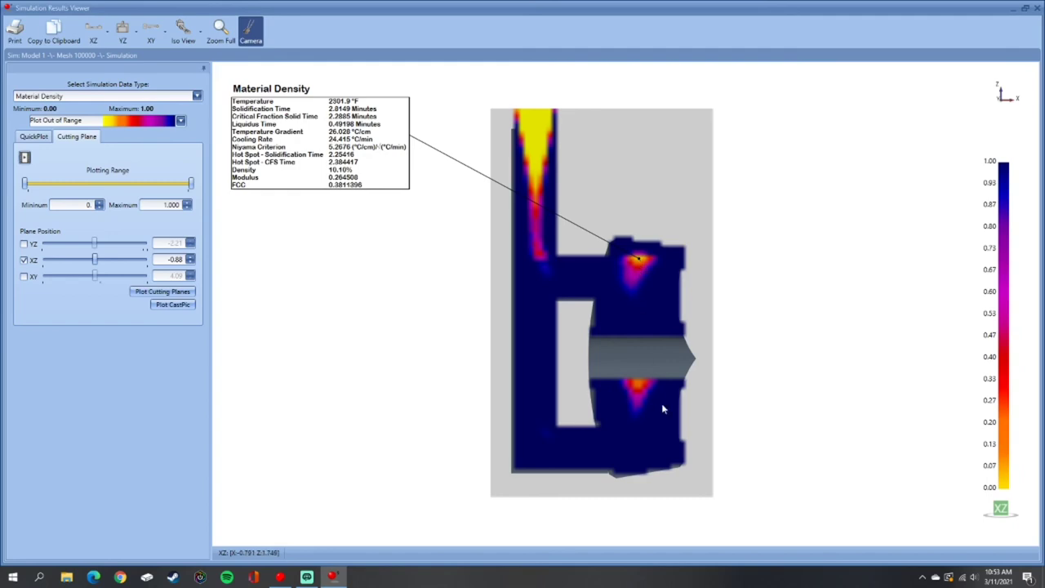
pyautogui.click(639, 383)
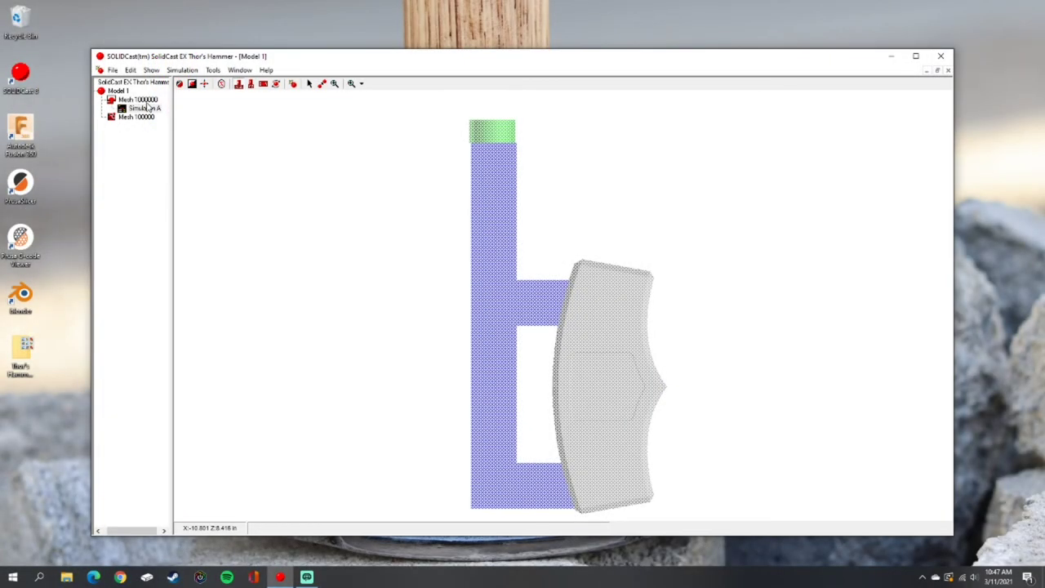
# Start FLOWCast on Mesh 1000000 using the temperature data from Simulation A.
pyautogui.click(152, 99)
pyautogui.click(181, 70)
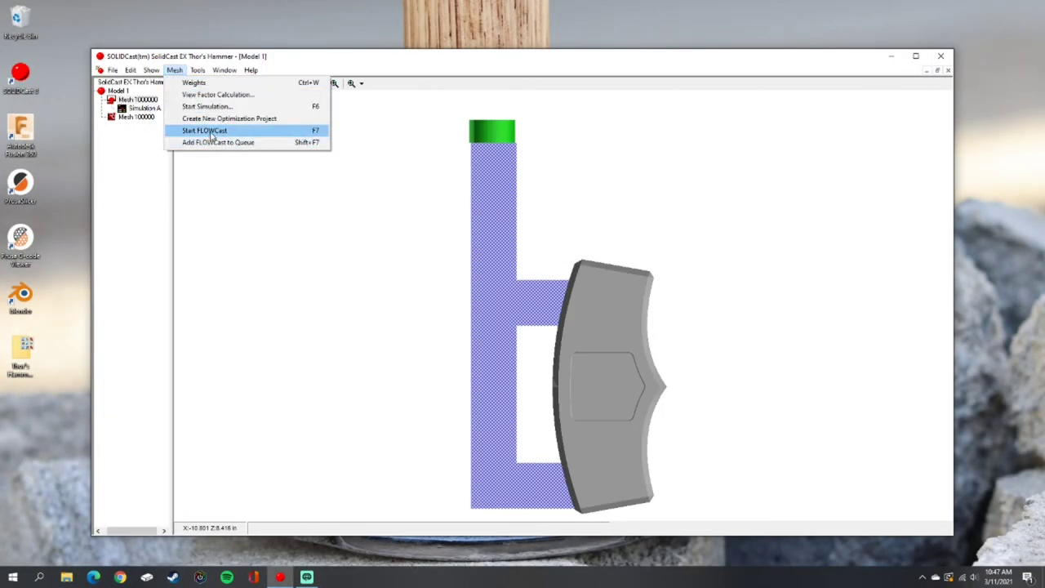
pyautogui.click(211, 132)
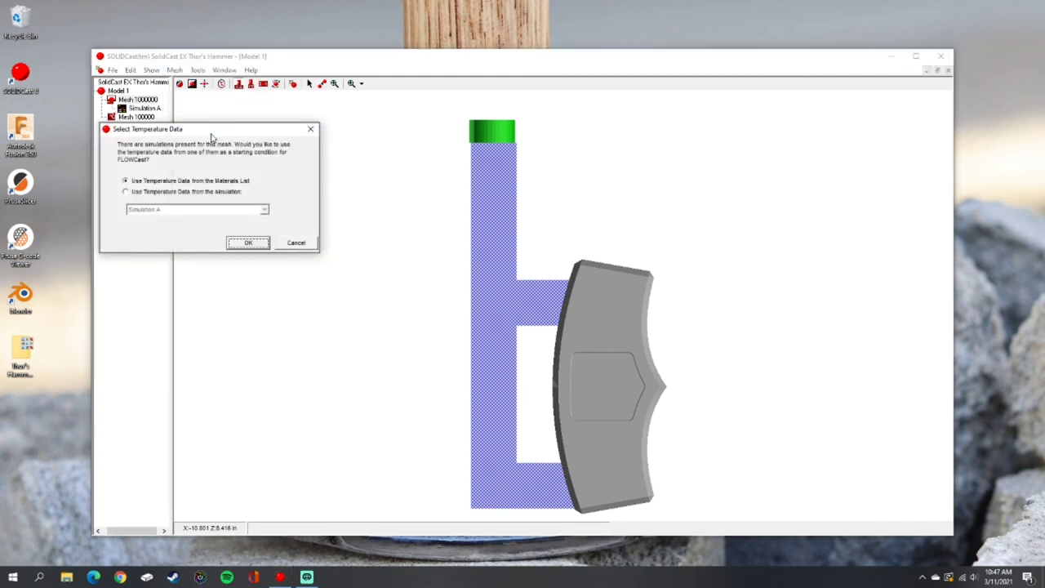
pyautogui.click(193, 195)
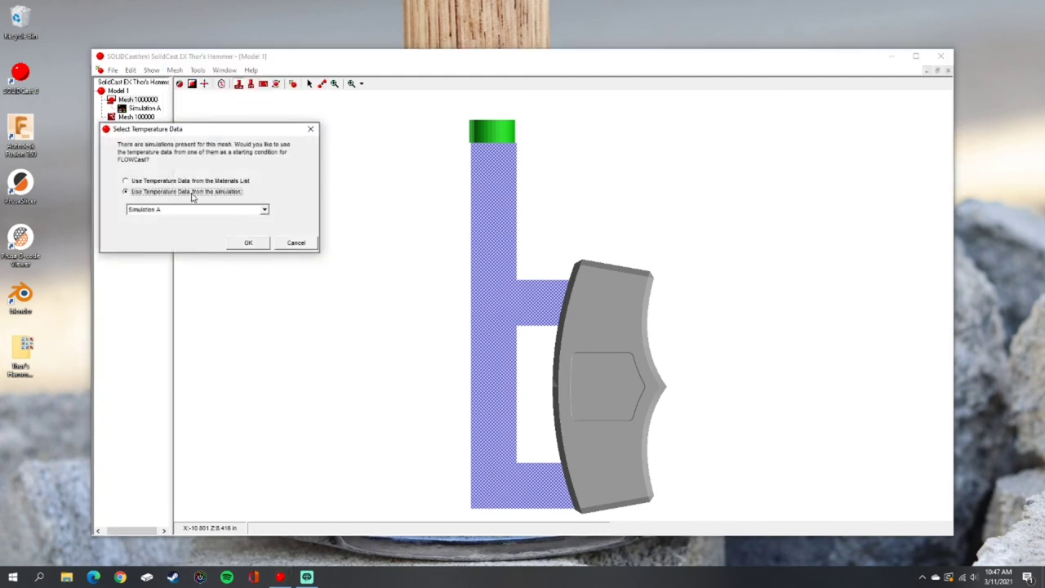
pyautogui.click(249, 243)
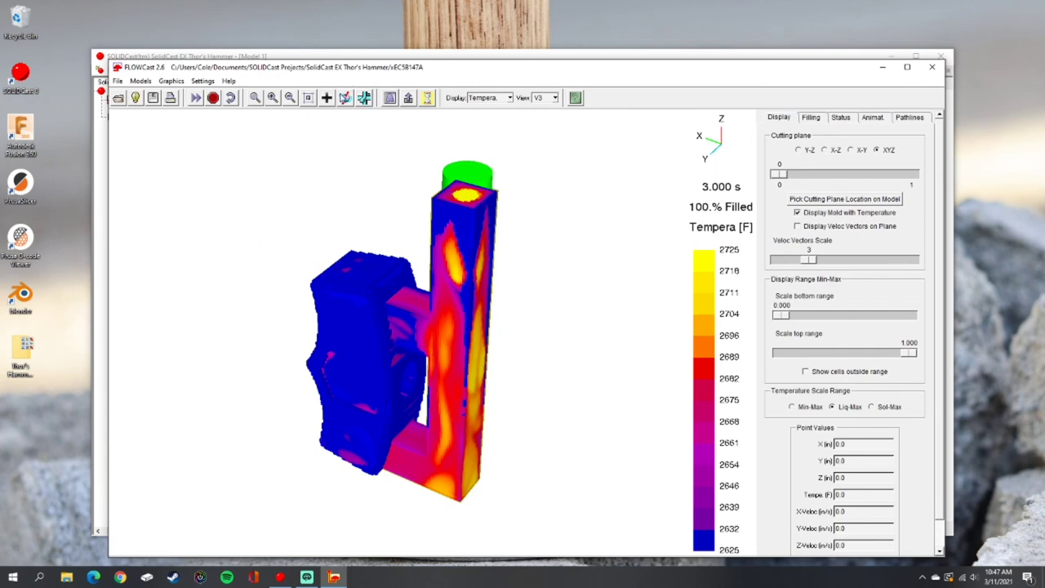
# Examine the filled casting's Fill Time, Pressure and Fill Temp displays from an angled view, ending on the Temperature display.
pyautogui.click(345, 97)
pyautogui.moveTo(341, 214); pyautogui.dragTo(422, 133)
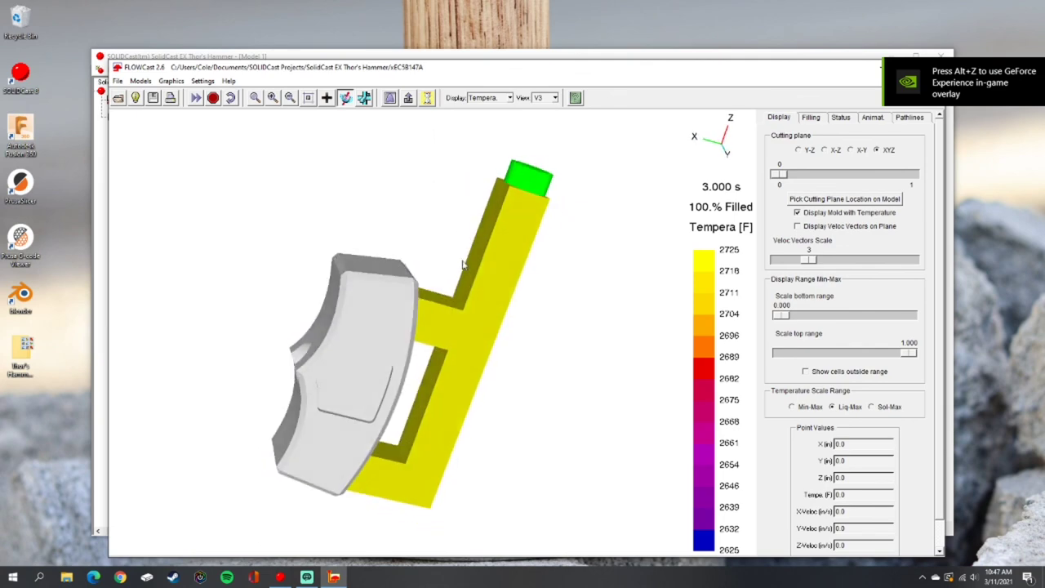
pyautogui.click(510, 98)
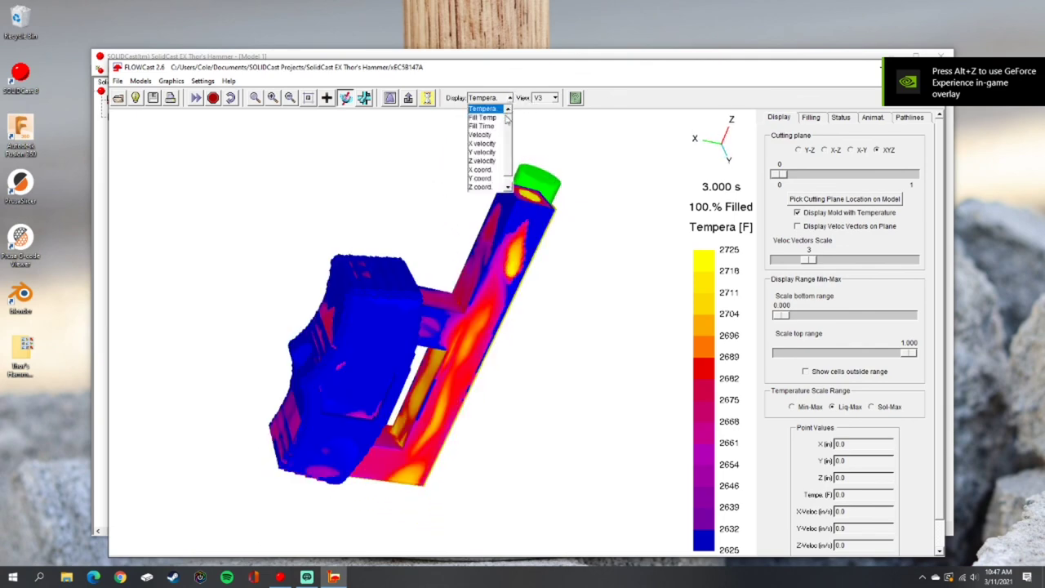
pyautogui.click(490, 128)
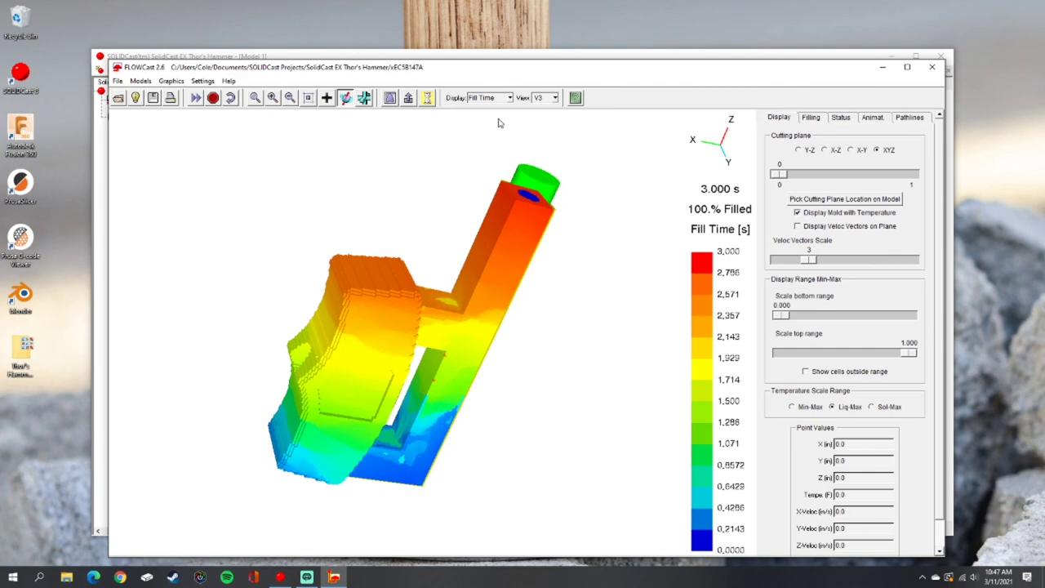
pyautogui.click(510, 98)
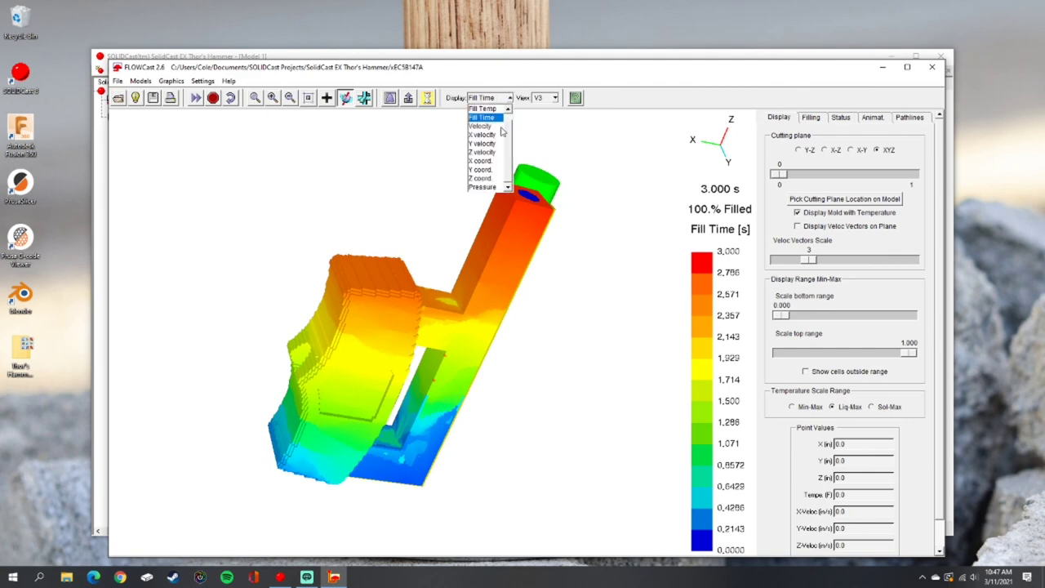
pyautogui.click(488, 187)
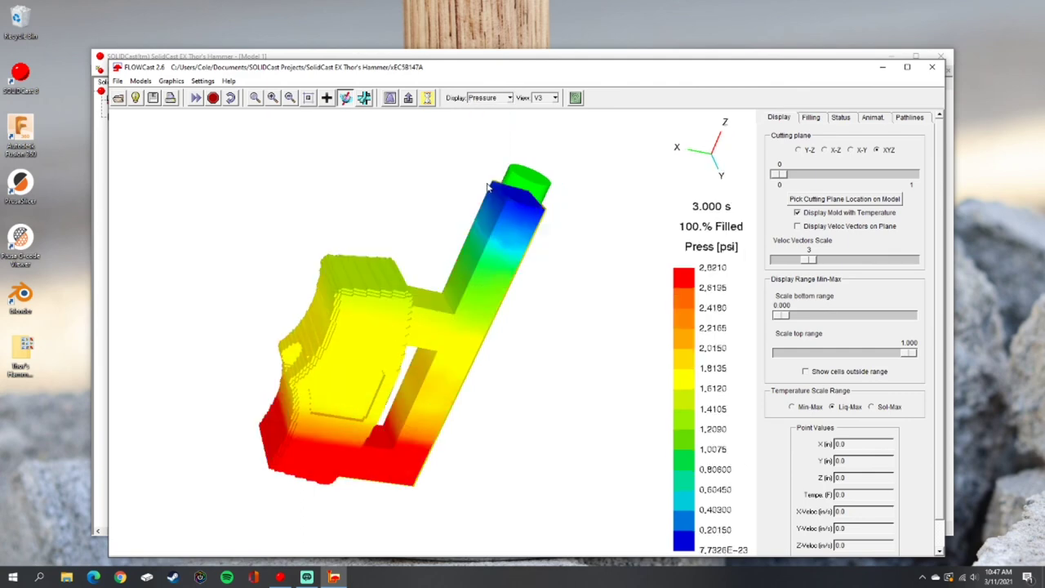
pyautogui.click(509, 98)
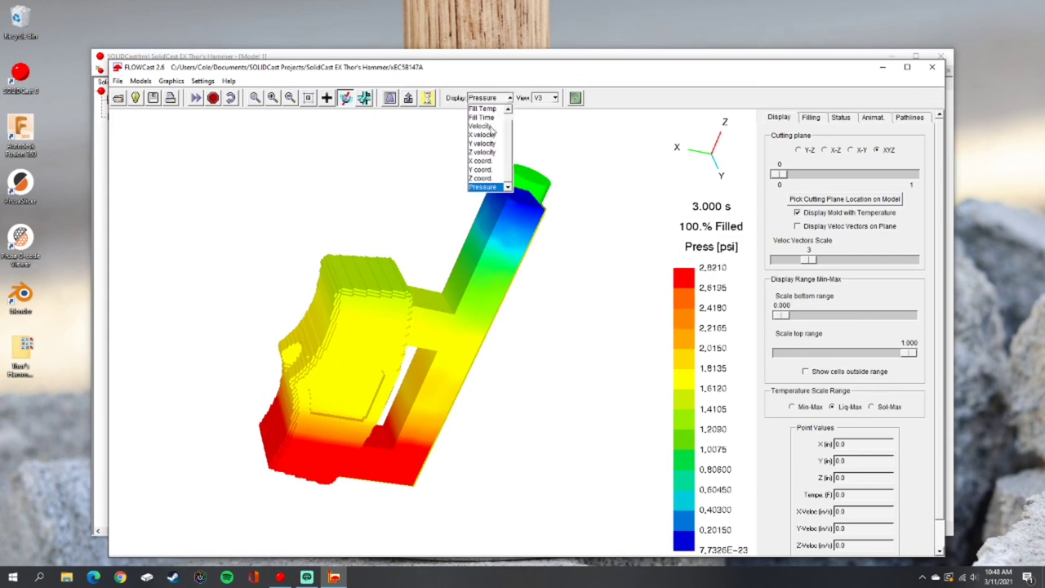
pyautogui.click(482, 109)
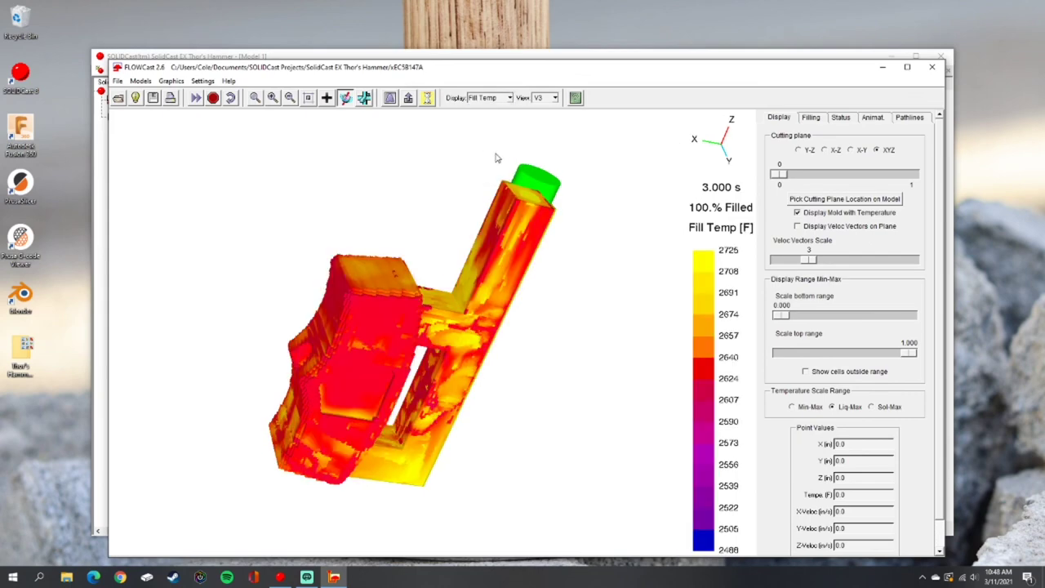
pyautogui.click(506, 100)
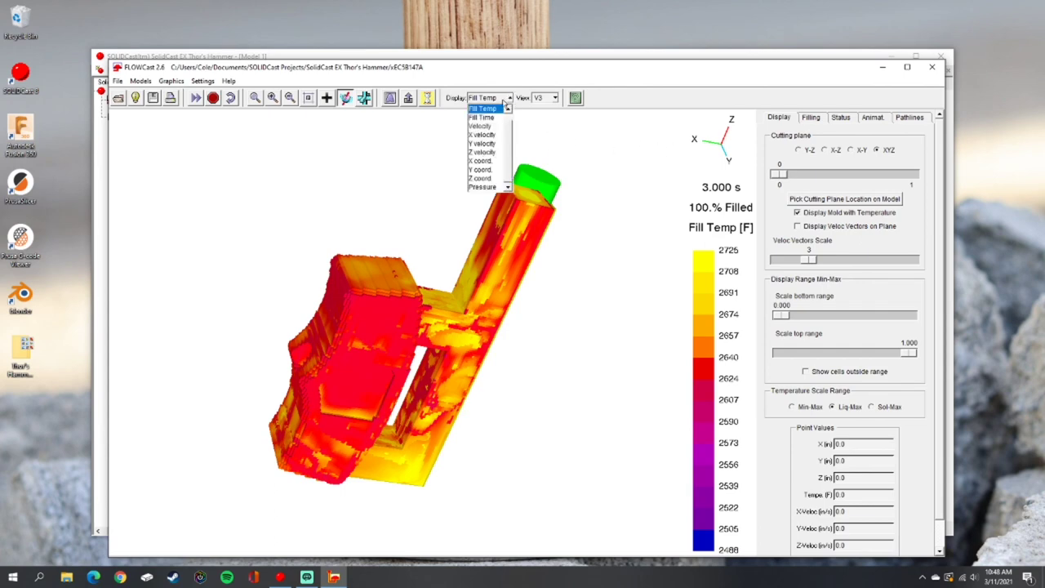
pyautogui.click(507, 109)
pyautogui.click(489, 109)
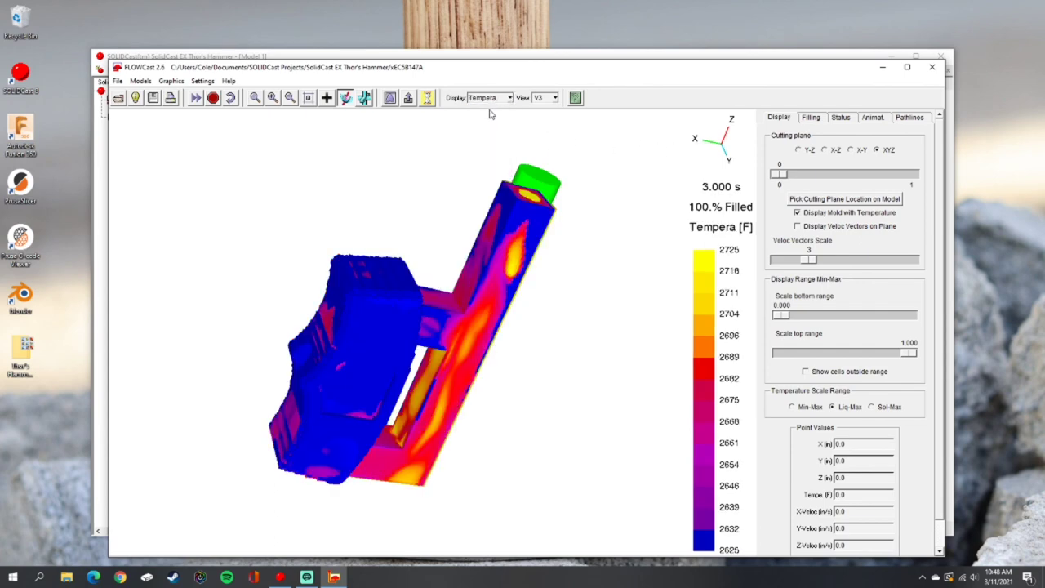
# Create an MP4 temperature animation with real-time frames, saved as "SolidCast EX Thor's Hammer Simulation 1000000".
pyautogui.click(871, 119)
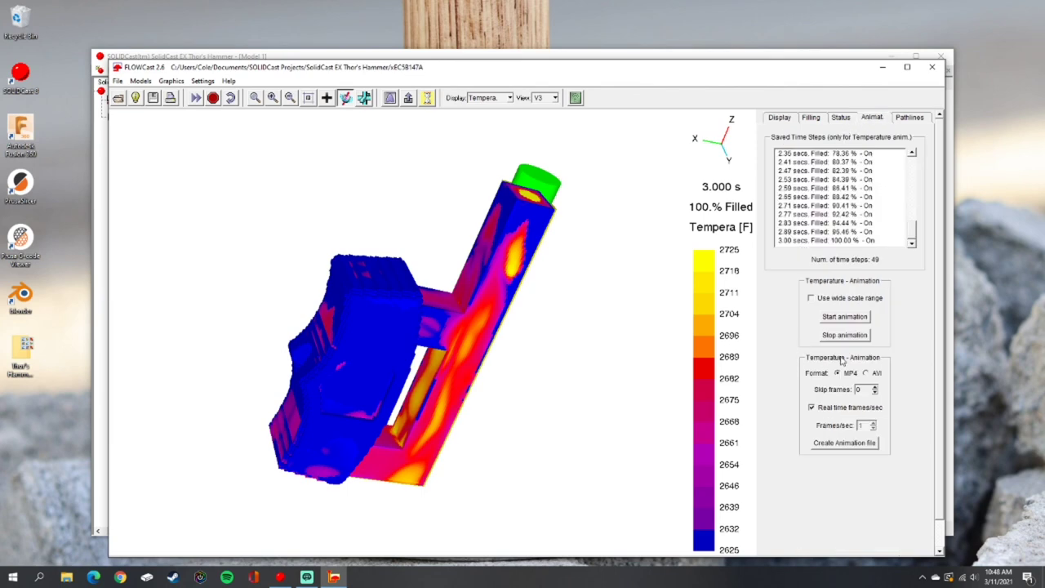
pyautogui.click(842, 443)
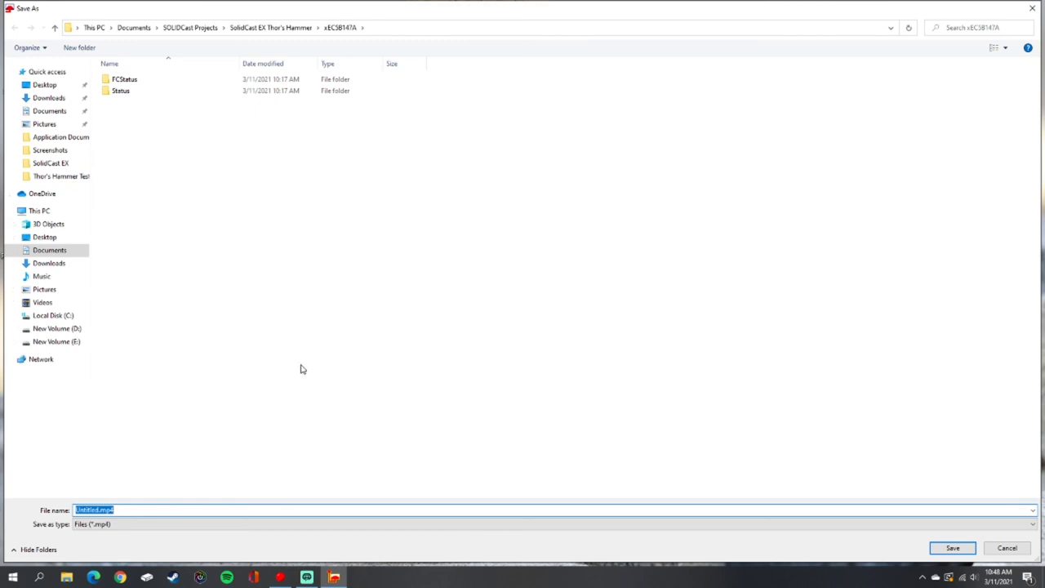
pyautogui.write('SOLI')
pyautogui.press('BackSpace')
pyautogui.press('BackSpace')
pyautogui.press('BackSpace')
pyautogui.press('BackSpace')
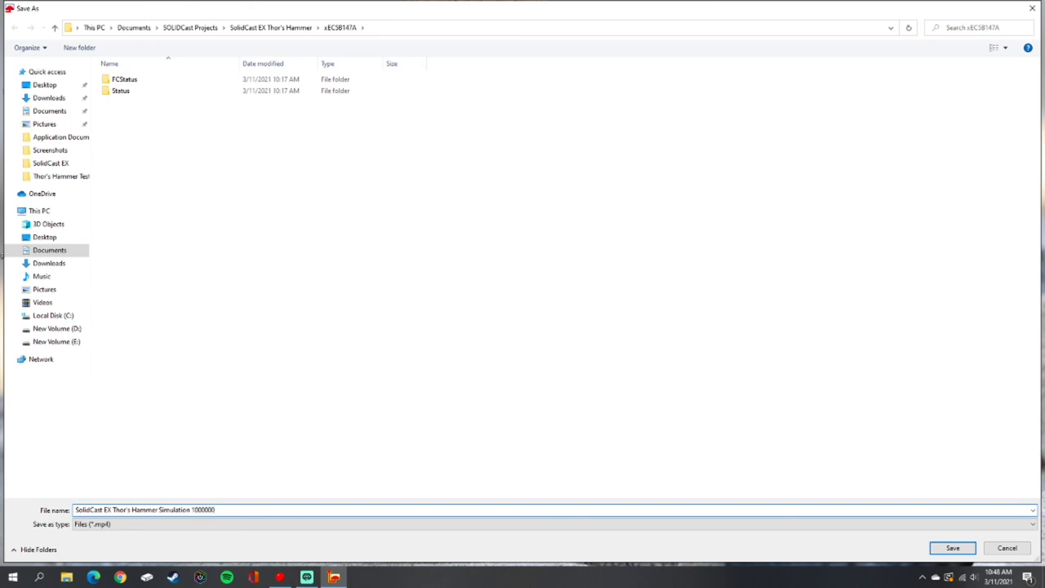
pyautogui.press('Return')
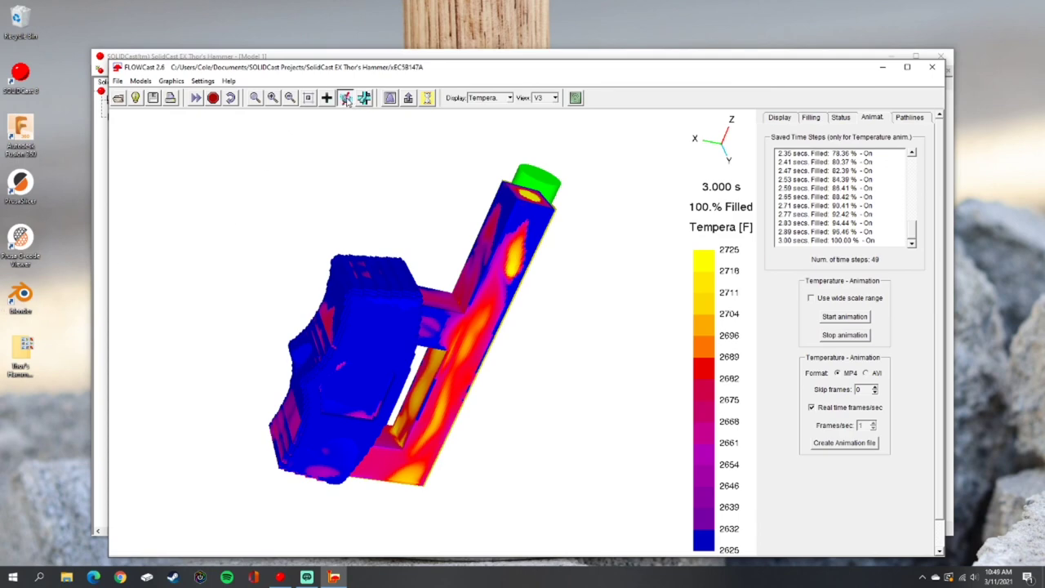
# Create an MP4 temperature animation from an angled upright view of the casting, saved as "SolidCast EX Thor's Hammer Simulation 1000000 ISO".
pyautogui.click(346, 98)
pyautogui.moveTo(503, 346); pyautogui.dragTo(415, 224)
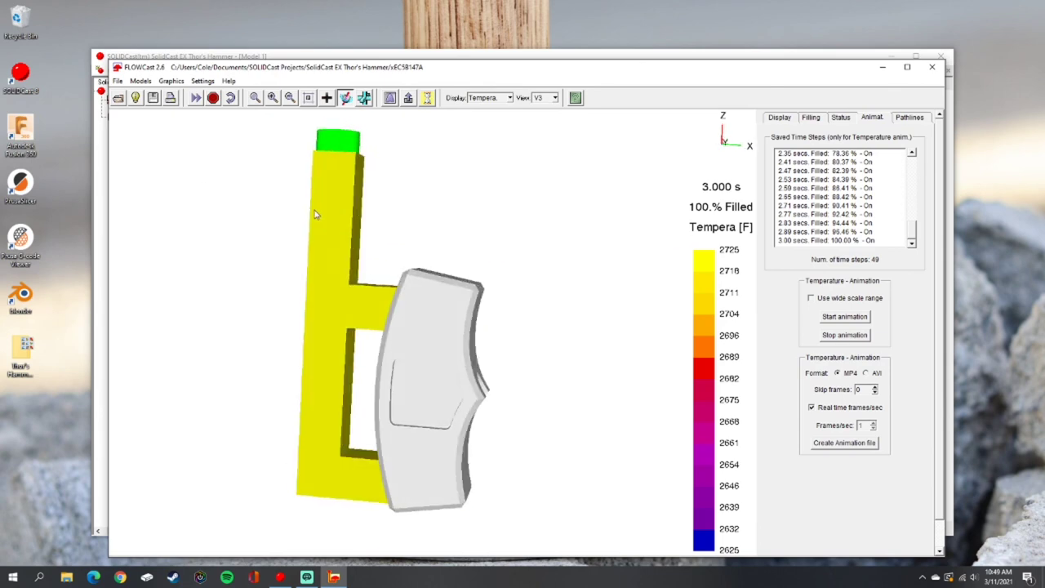
pyautogui.moveTo(315, 214)
pyautogui.mouseDown()
pyautogui.moveTo(256, 252)
pyautogui.moveTo(273, 282)
pyautogui.moveTo(282, 279)
pyautogui.moveTo(275, 257)
pyautogui.mouseUp()
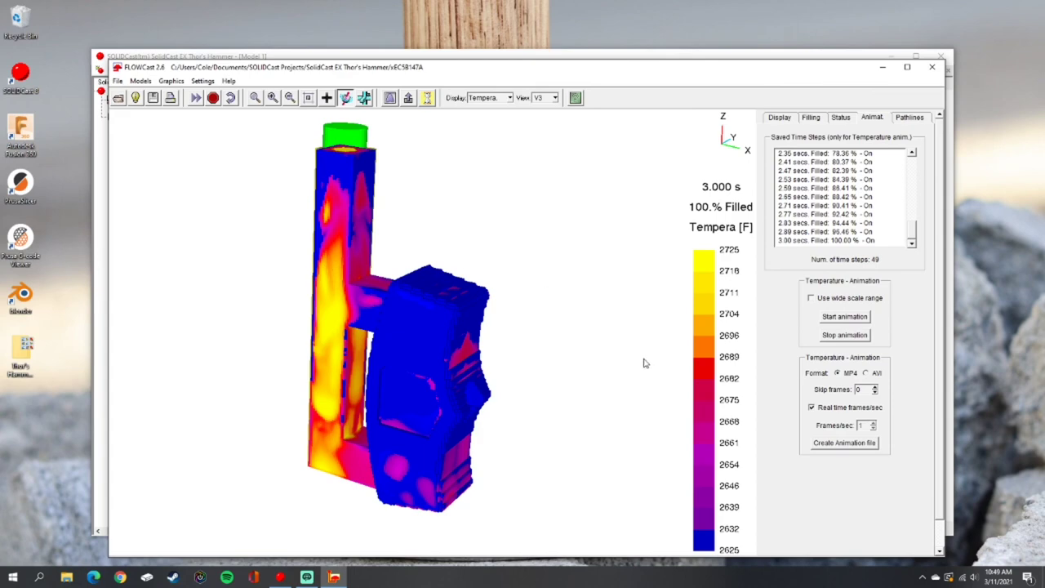
pyautogui.click(849, 443)
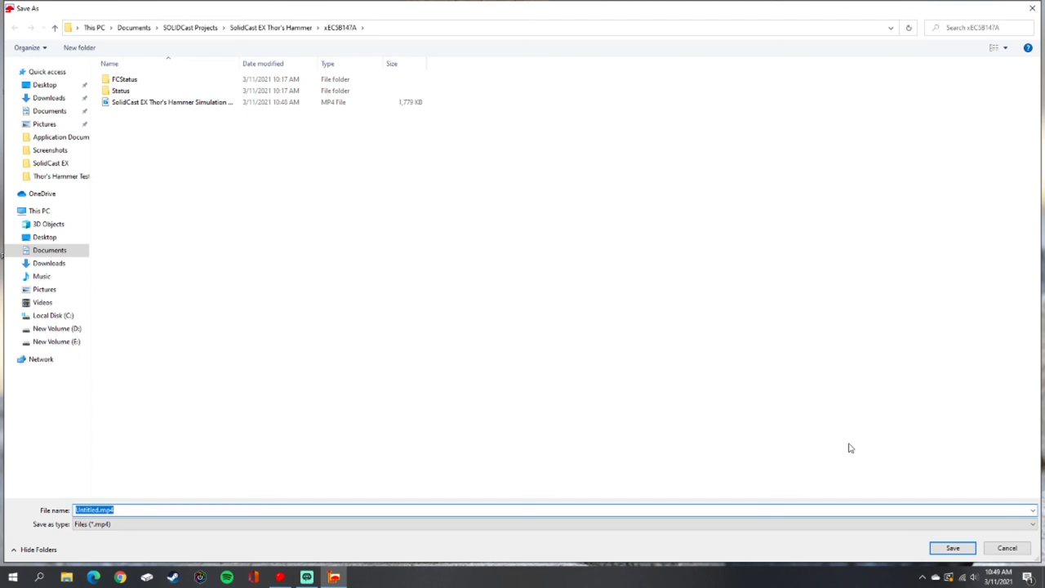
pyautogui.click(165, 109)
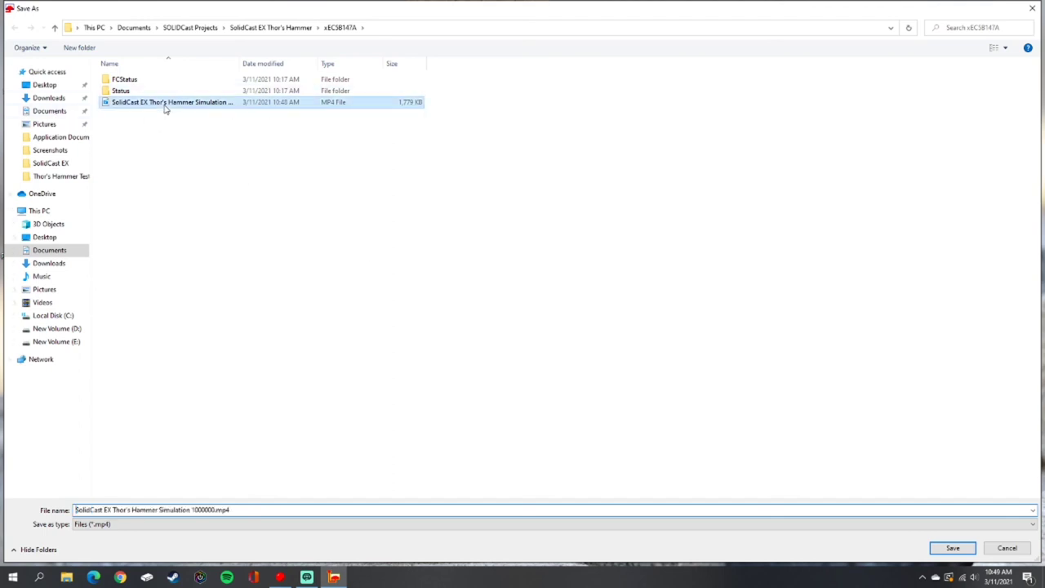
pyautogui.click(217, 509)
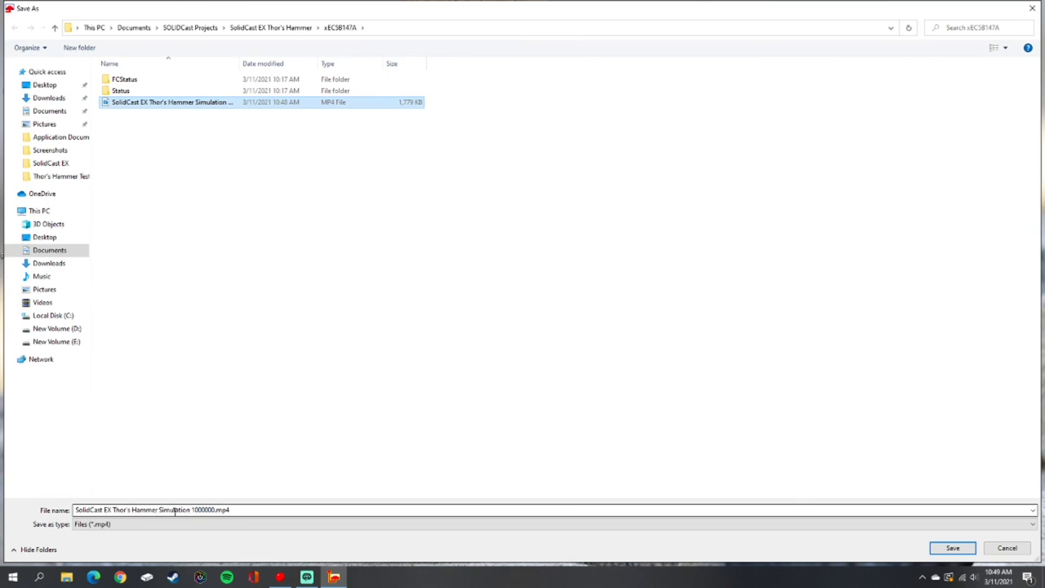
pyautogui.tripleClick(217, 510)
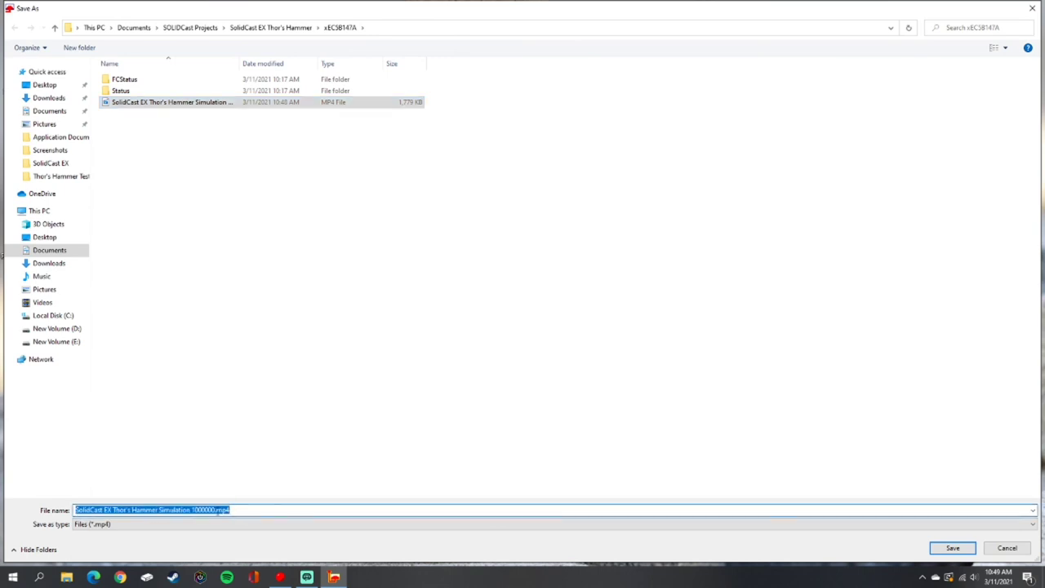
pyautogui.click(214, 510)
pyautogui.write('ISO')
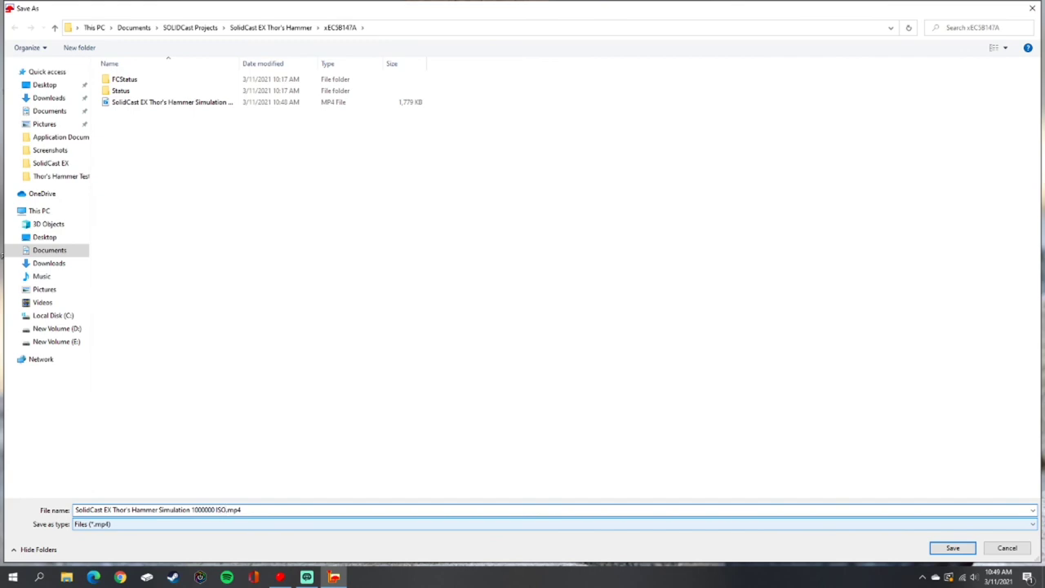
pyautogui.press('Return')
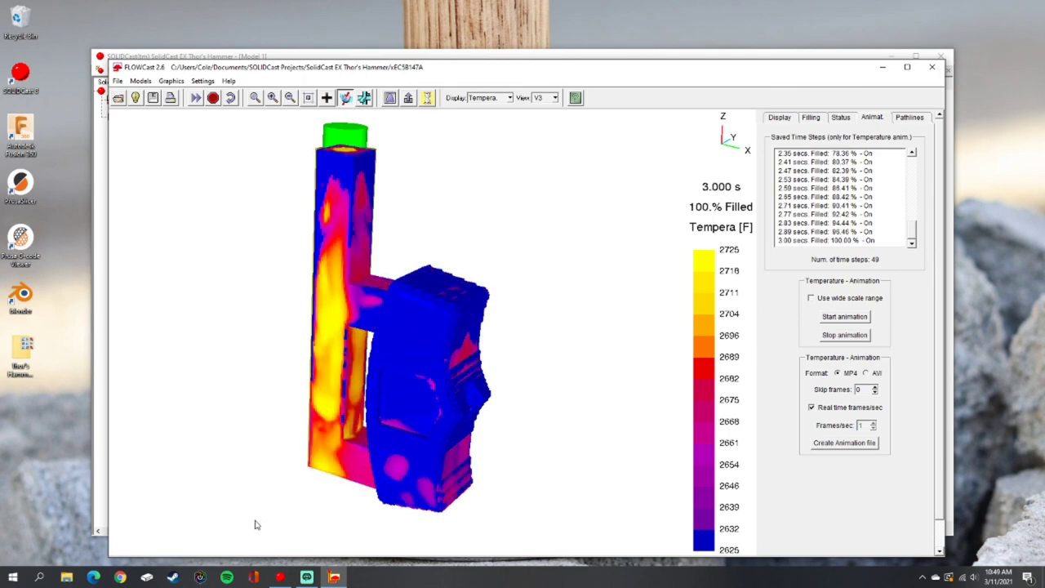
# Create an MP4 temperature animation with the casting turned to the XZ side view, saved as "SolidCast EX Thor's Hammer Simulation 1000000 SIDE".
pyautogui.moveTo(528, 306); pyautogui.dragTo(628, 246)
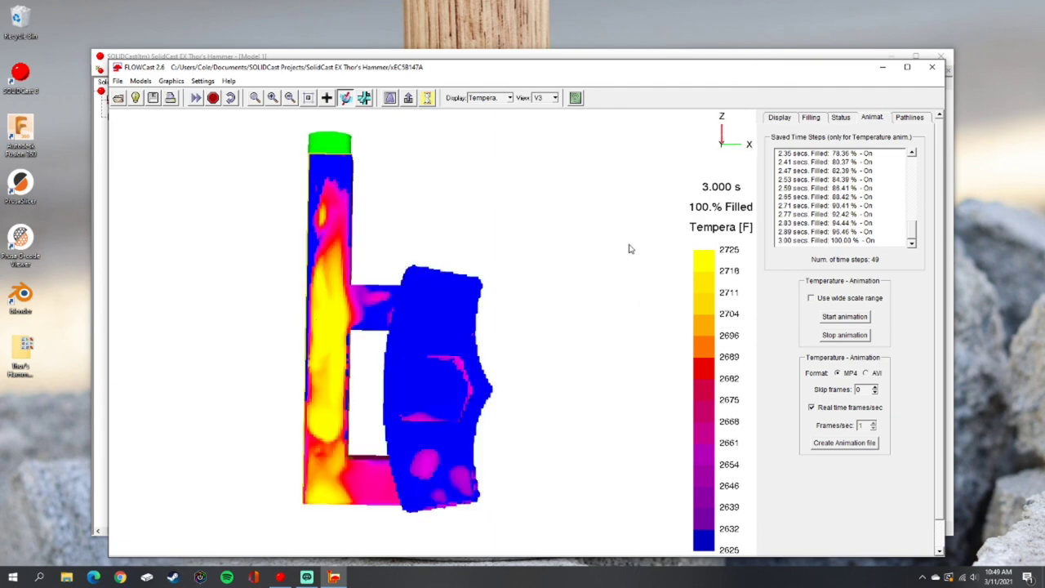
pyautogui.click(845, 442)
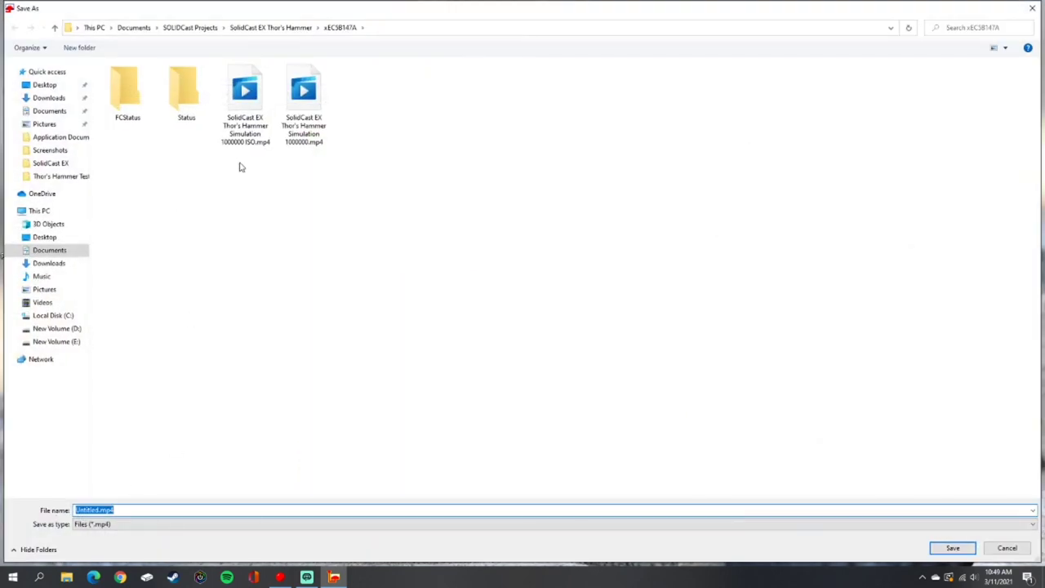
pyautogui.click(292, 122)
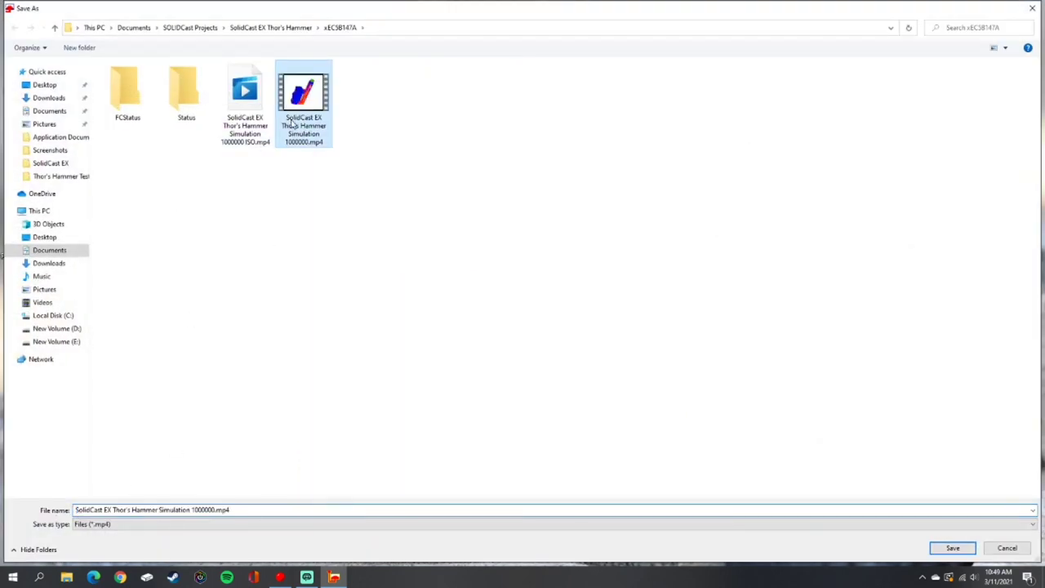
pyautogui.click(217, 510)
pyautogui.click(217, 510)
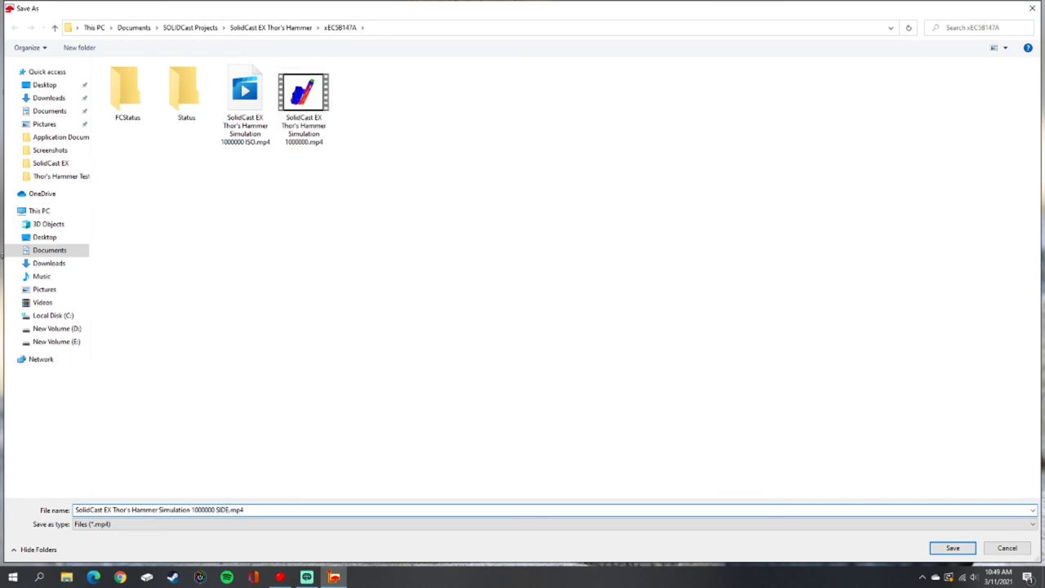
pyautogui.press('Return')
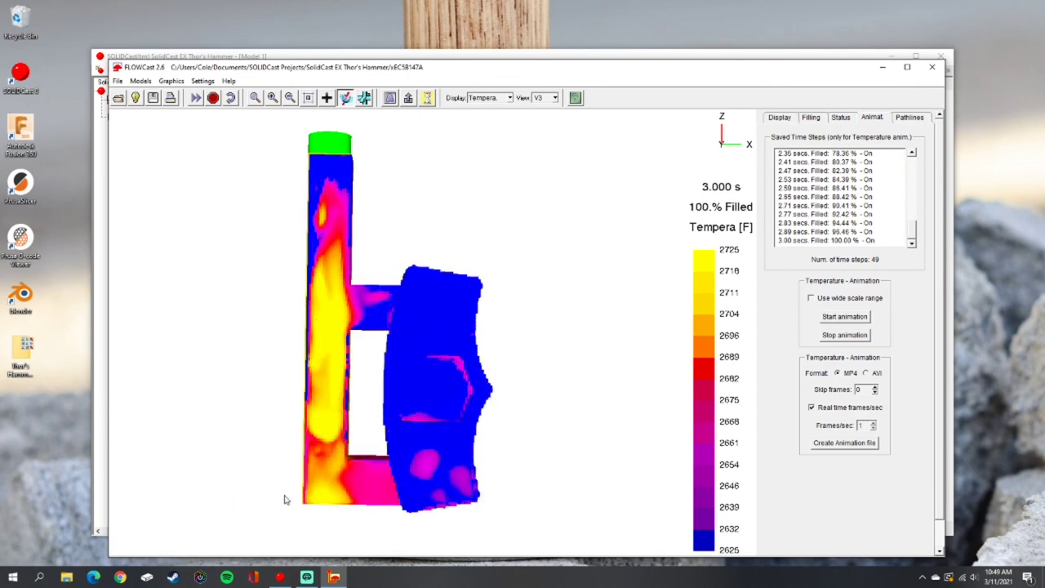
# Create an MP4 temperature animation with the casting turned to the YZ view, saved as "SolidCast EX Thor's Hammer Simulation 1000000 Front".
pyautogui.moveTo(560, 387); pyautogui.dragTo(321, 379)
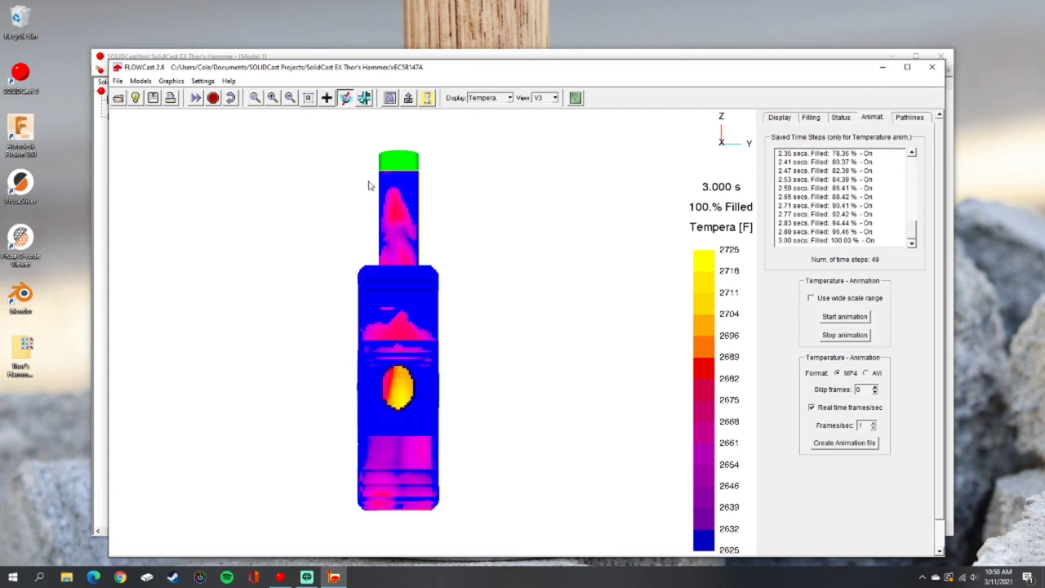
pyautogui.click(841, 443)
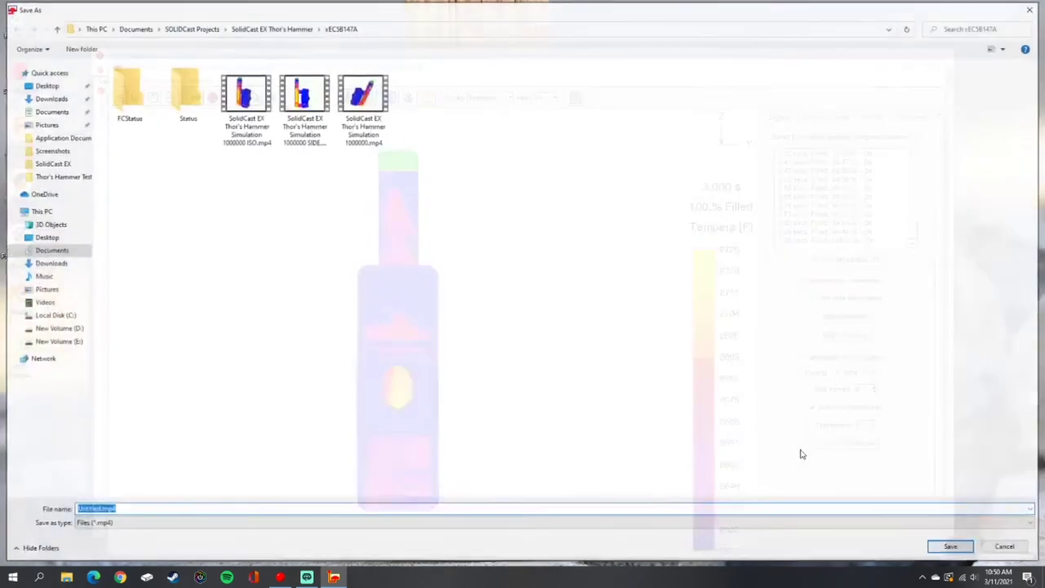
pyautogui.click(344, 101)
pyautogui.click(212, 509)
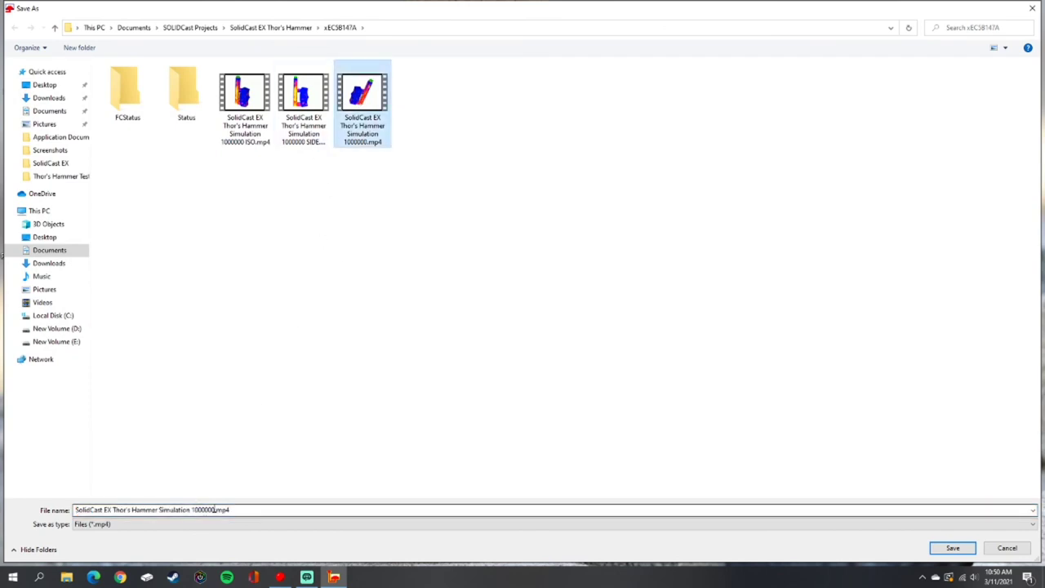
pyautogui.click(214, 509)
pyautogui.click(219, 509)
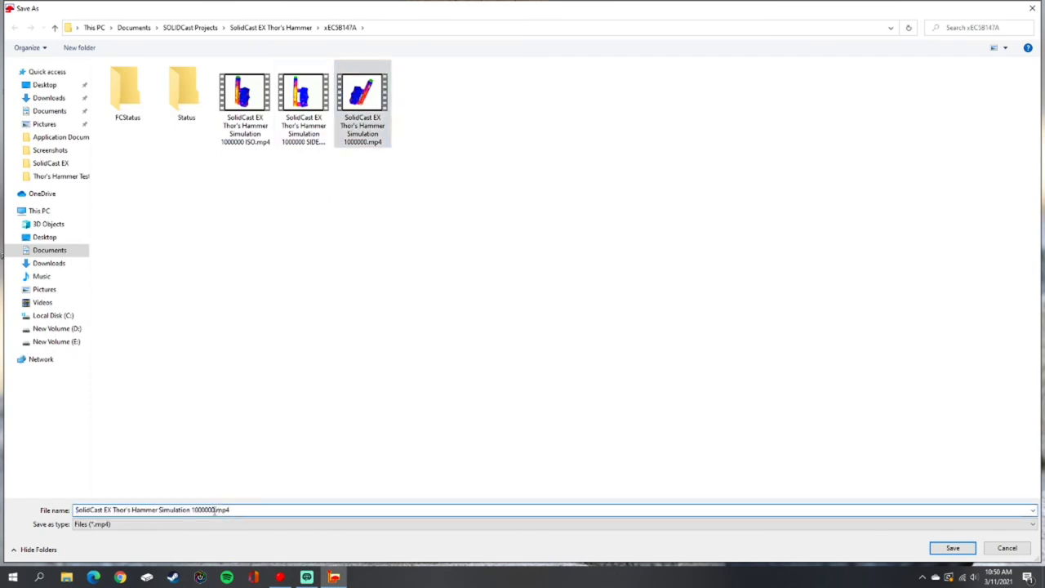
pyautogui.write('Fron')
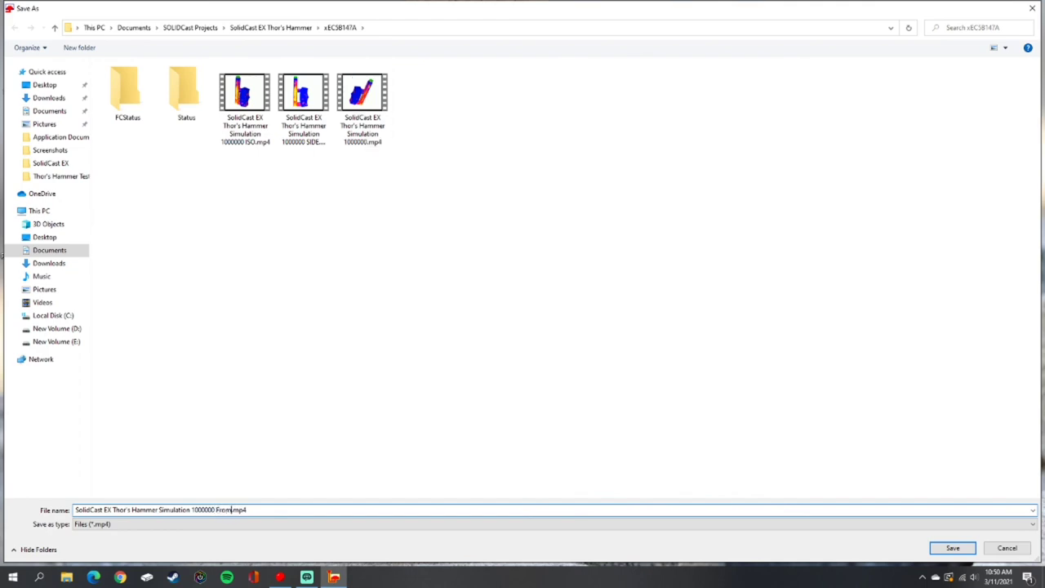
pyautogui.write('t')
pyautogui.press('Return')
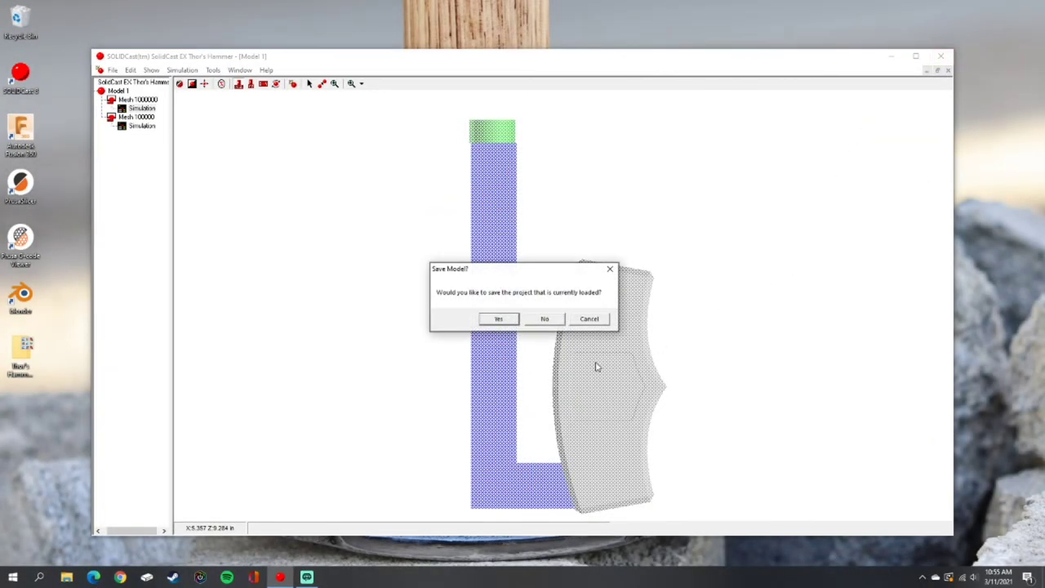
# Save the loaded Thor's Hammer project while closing SOLIDCast.
pyautogui.click(513, 320)
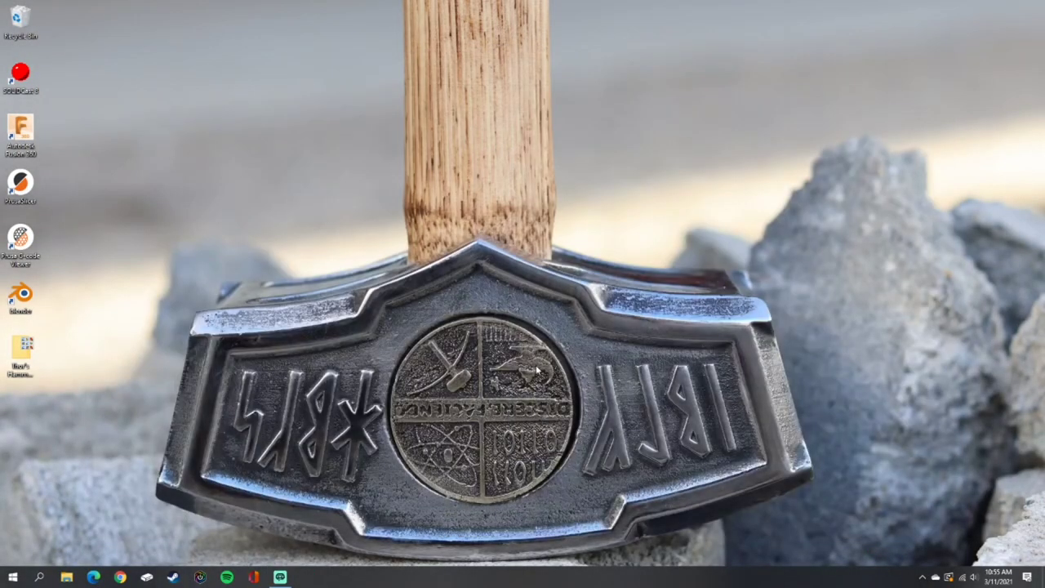